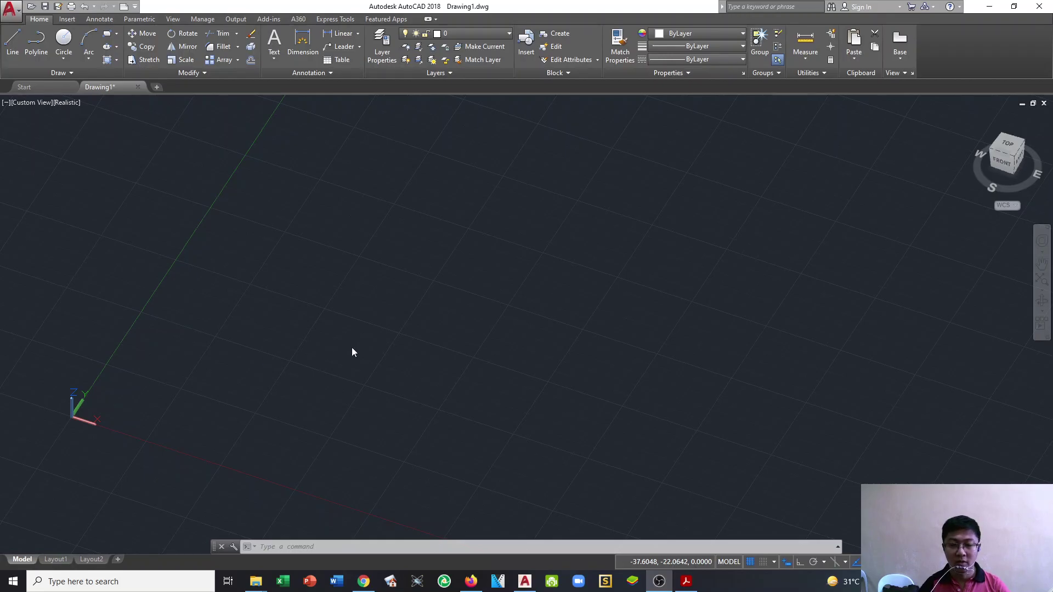
Step: Draw a 25 by 25 unit rectangle on the ground plane using the Rectangle command
left_click(352, 353)
scroll(233, 376, "up", 1)
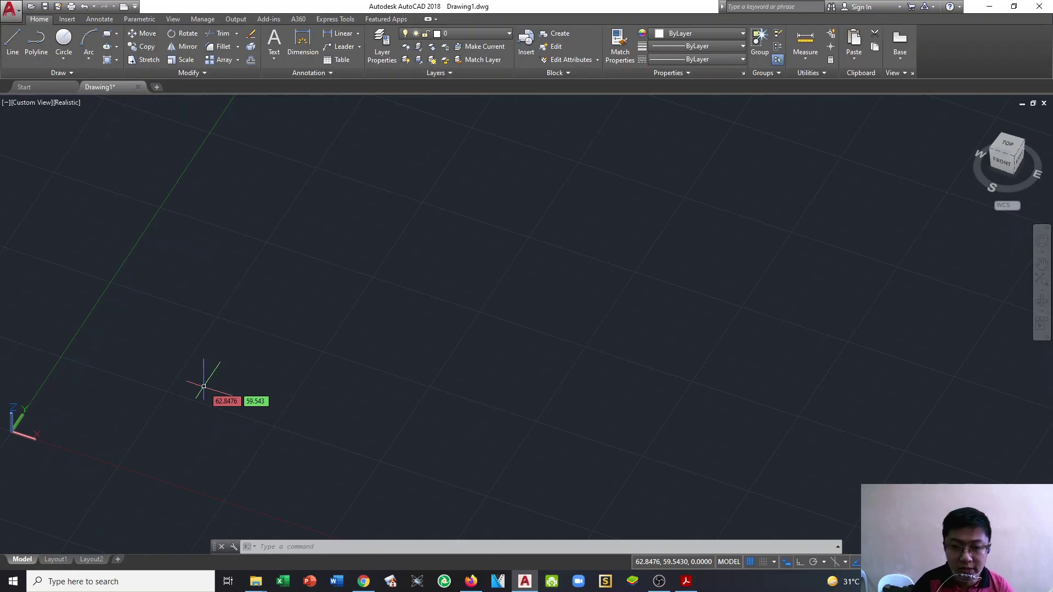
middle_click_drag(243, 345, 253, 308)
type("rec")
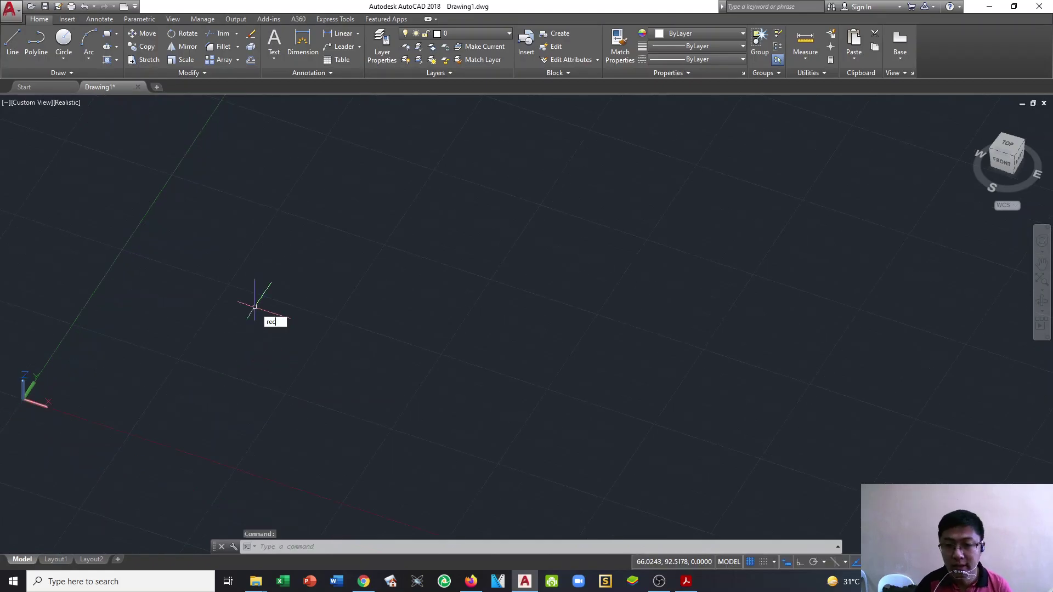
key("Return")
left_click(260, 297)
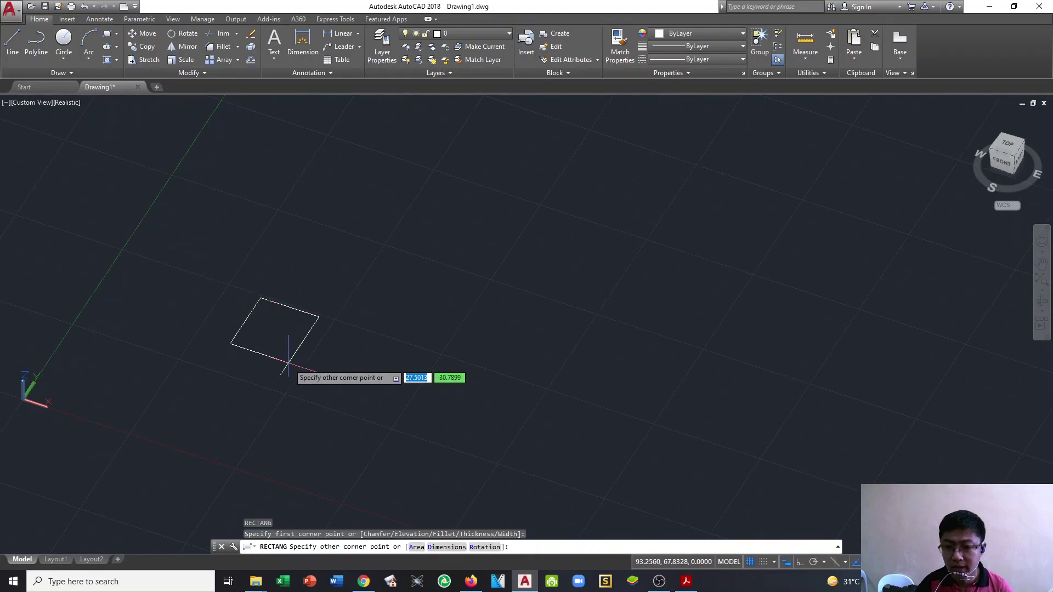
type("25,25")
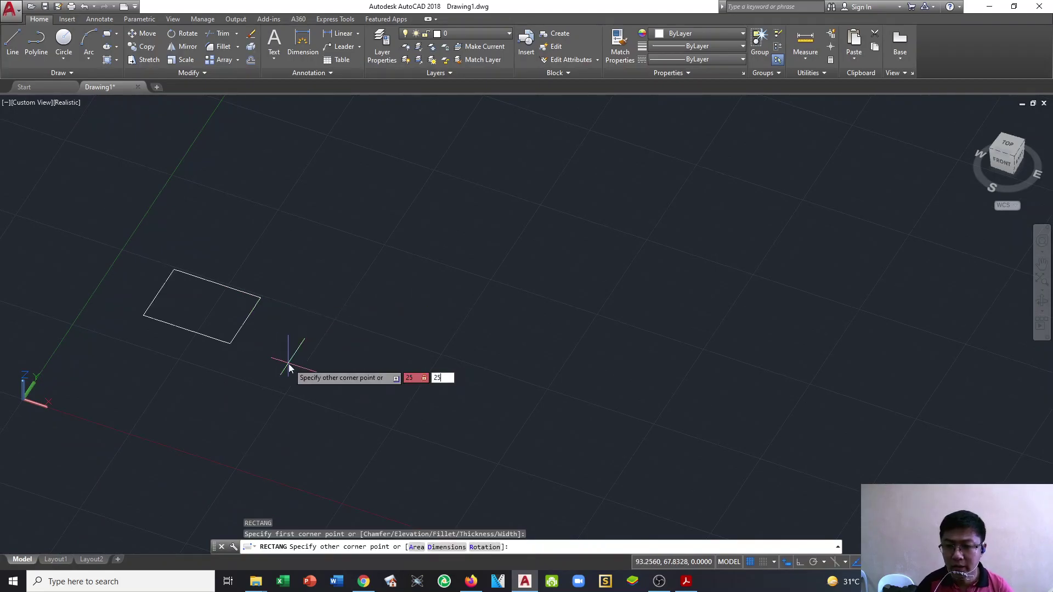
key("Return")
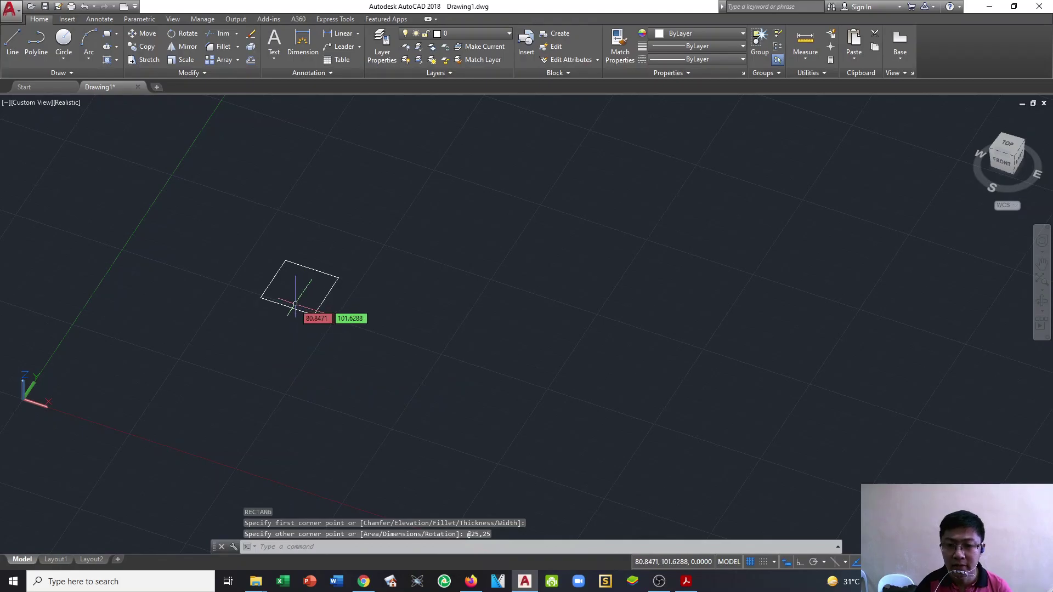
left_click(291, 305)
key("Escape")
key("Escape")
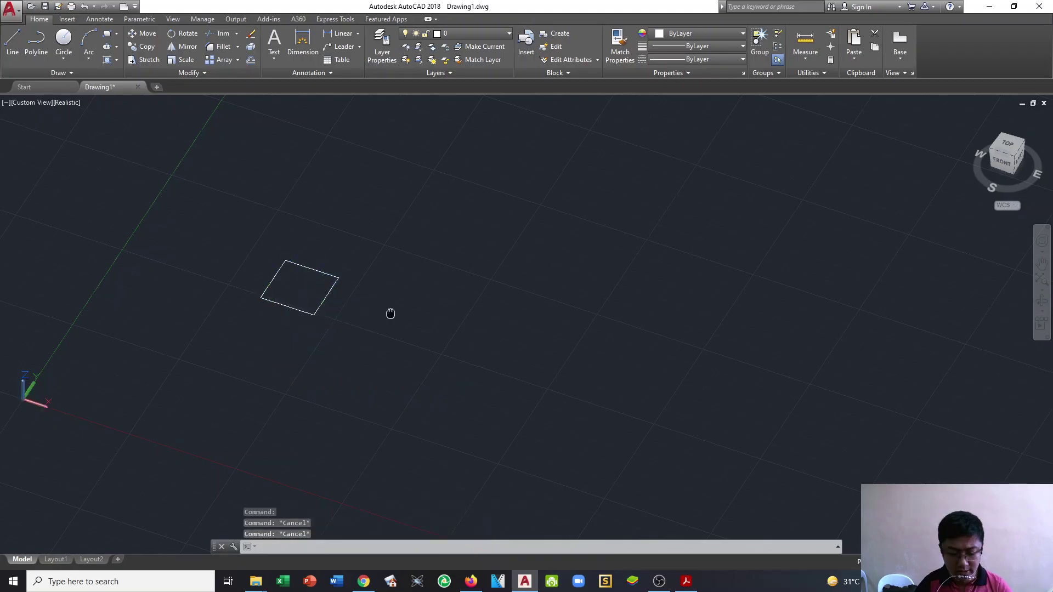
Step: Draw a closed square of four separate 25-unit lines beside the rectangle, with Ortho mode on
middle_click_drag(388, 313, 377, 322)
type("l")
key("Return")
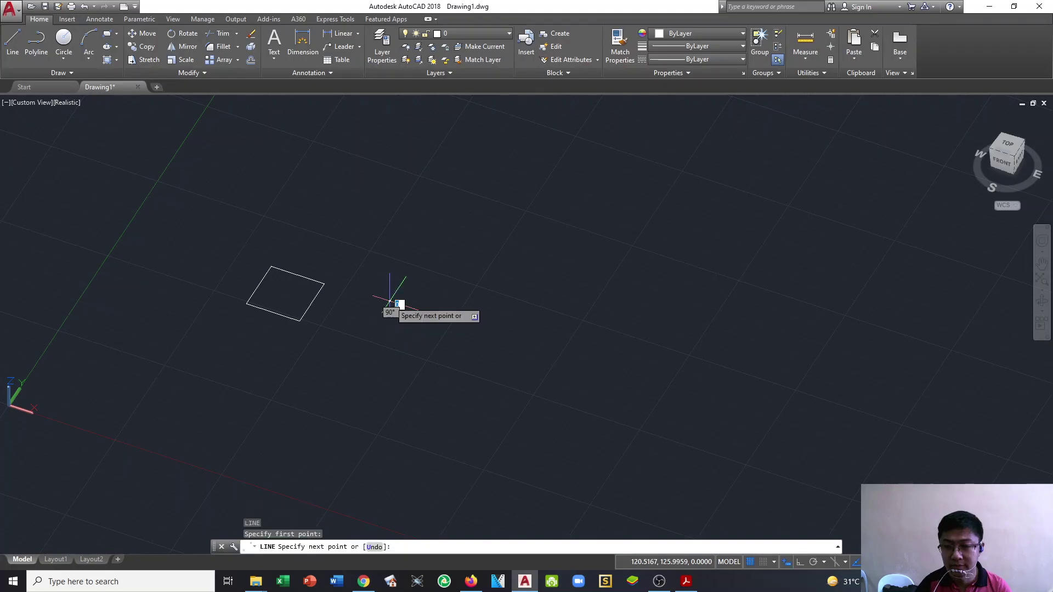
left_click(389, 301)
key("F8")
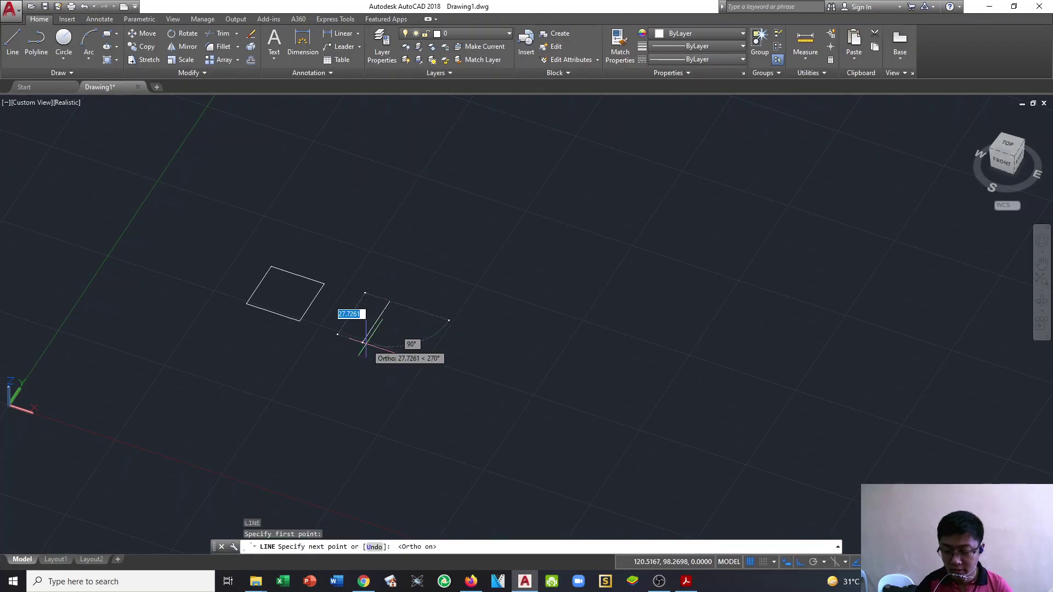
type("25")
key("Return")
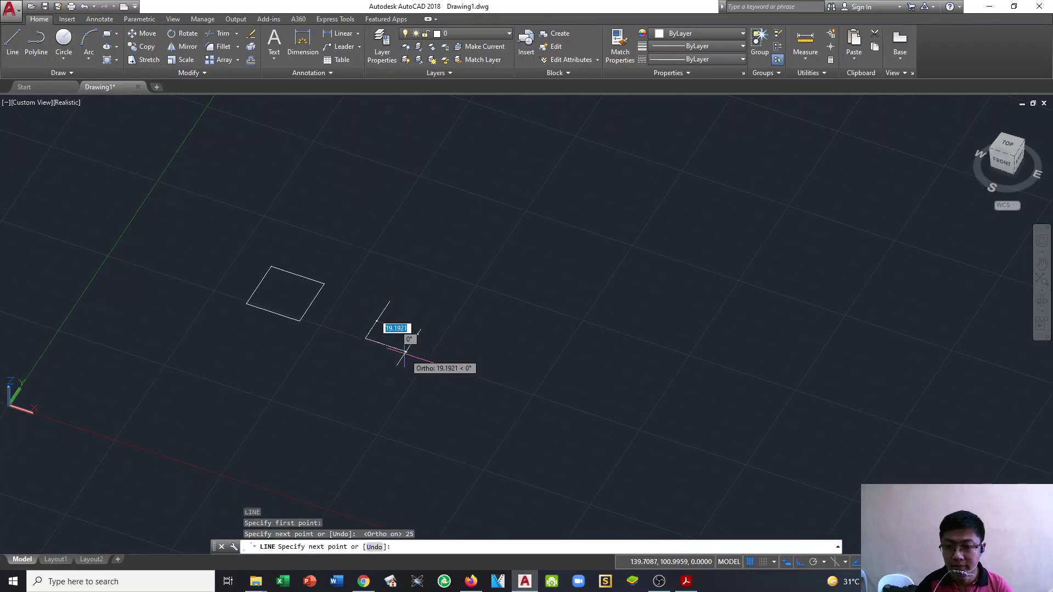
type("25")
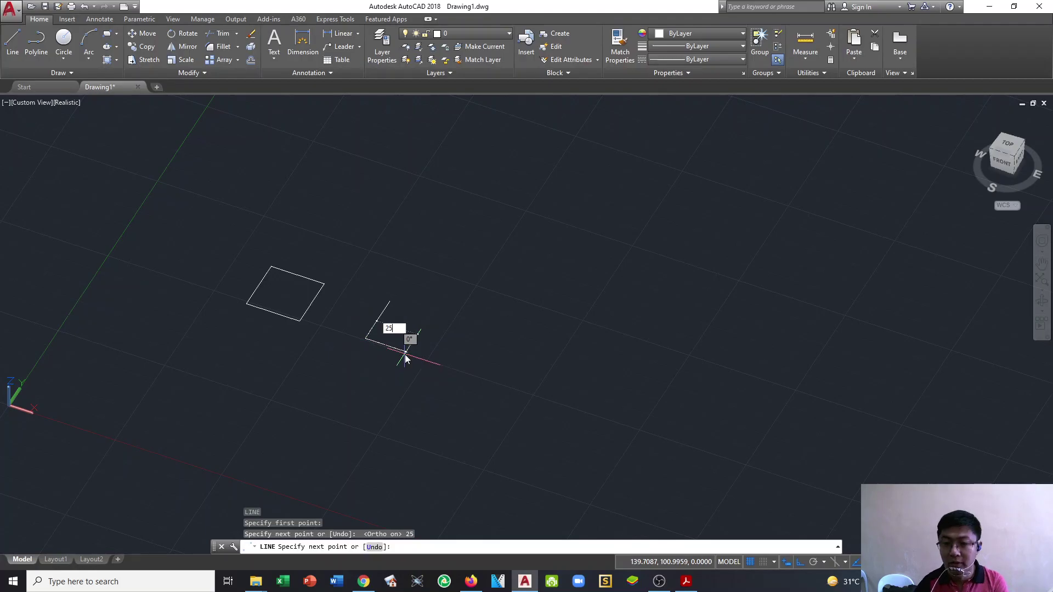
key("Return")
type("25")
key("Return")
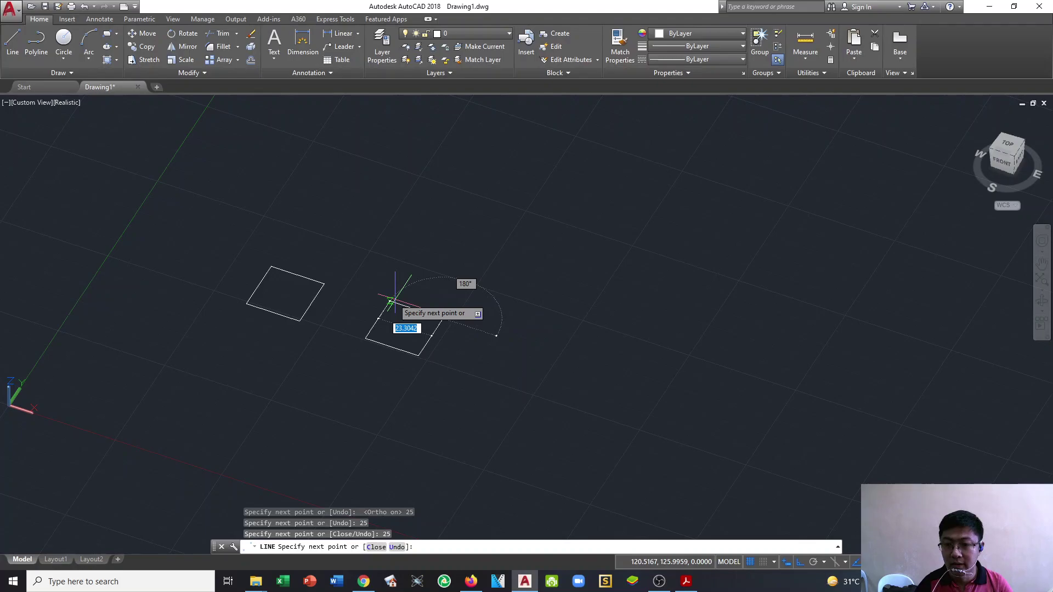
left_click(390, 301)
key("Escape")
key("Escape")
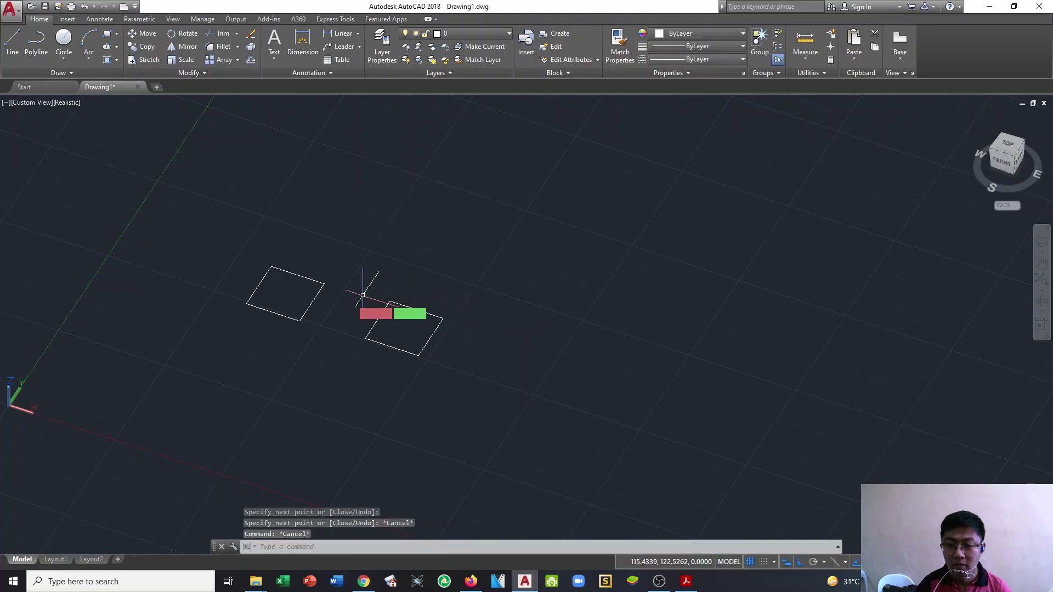
Step: Extrude the rectangle to a height of 25 units
type("EXT")
key("Return")
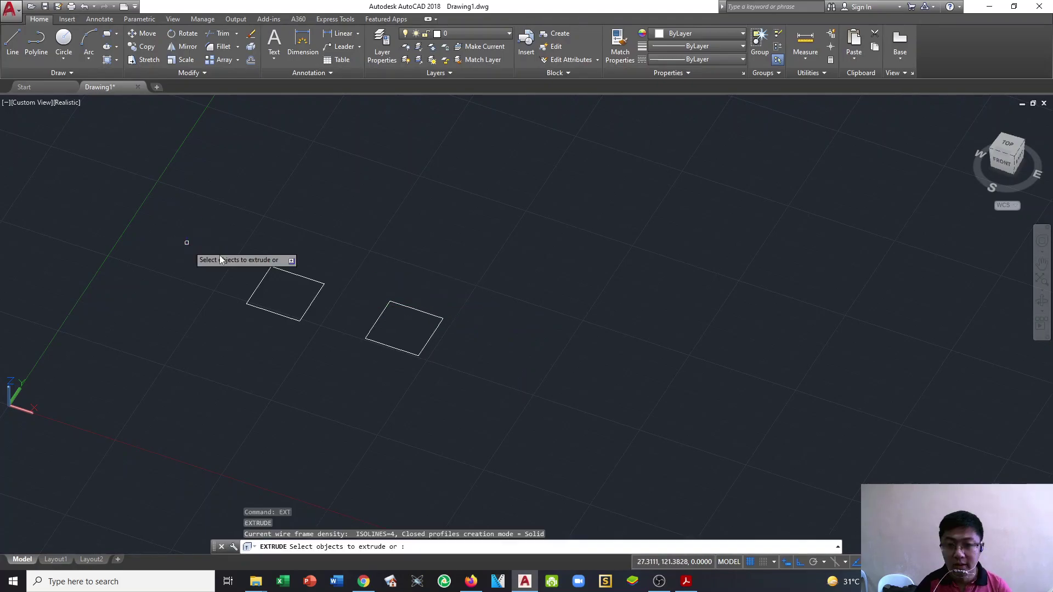
left_click(270, 235)
left_click(233, 286)
key("Return")
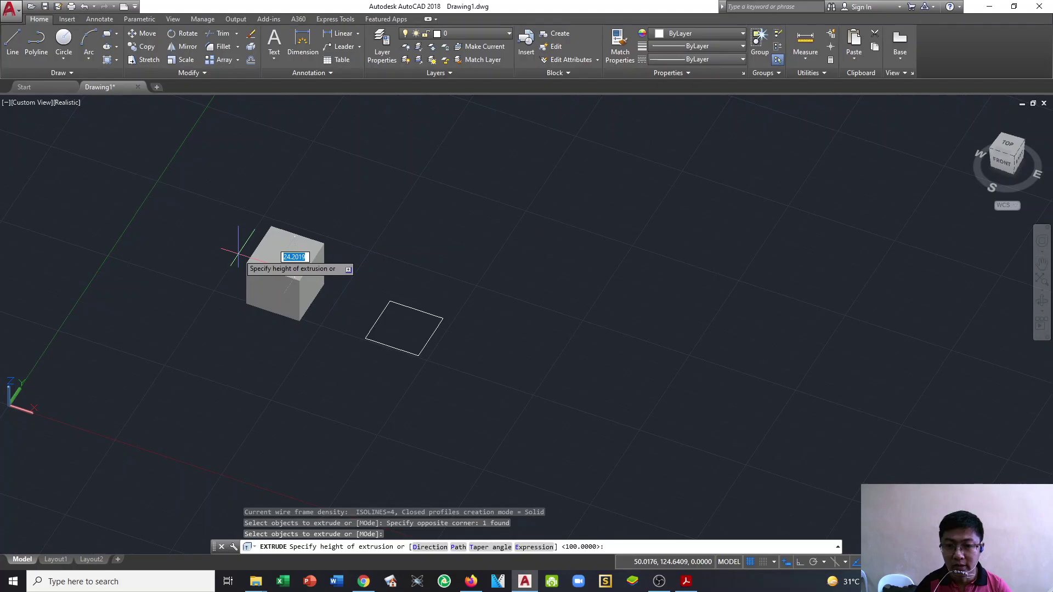
type("25")
key("Return")
scroll(278, 278, "up", 2)
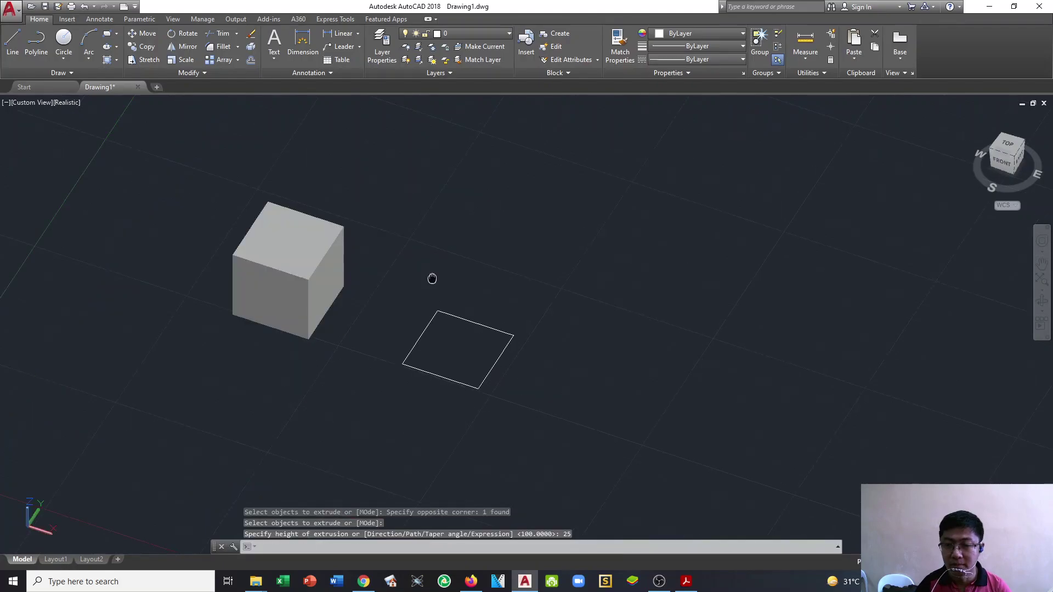
Step: Extrude the four separate lines of the square beside the solid cube to a height of 25 units
middle_click_drag(432, 278, 392, 297)
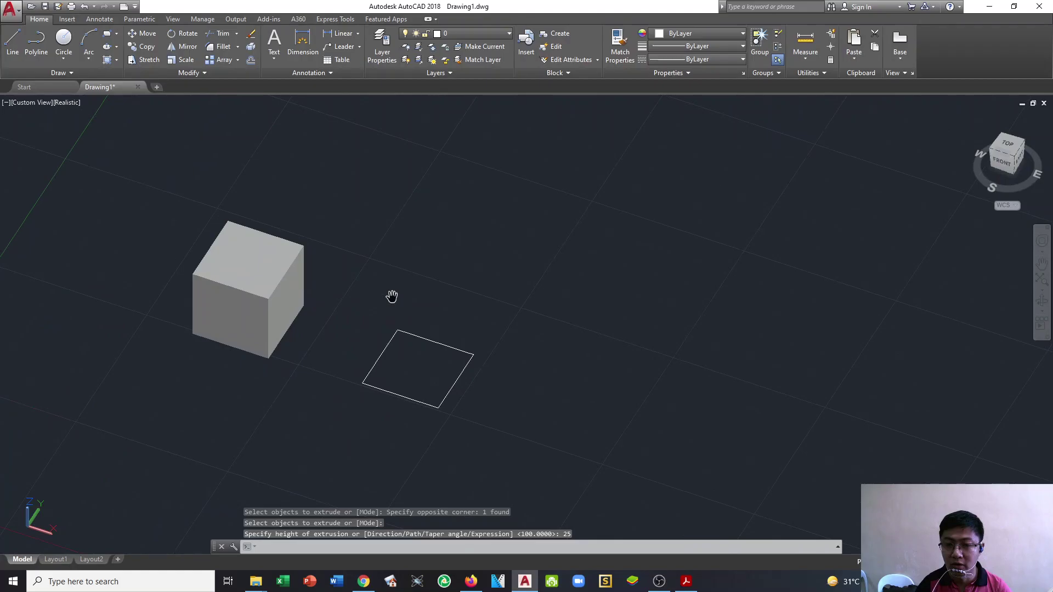
type("e")
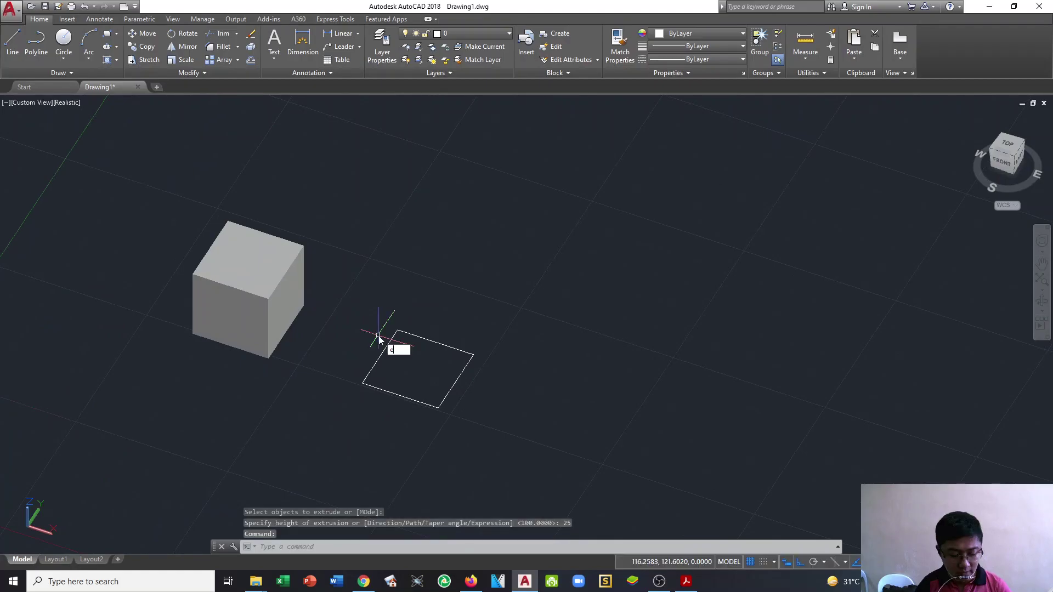
type("xt")
key("Return")
left_click(461, 420)
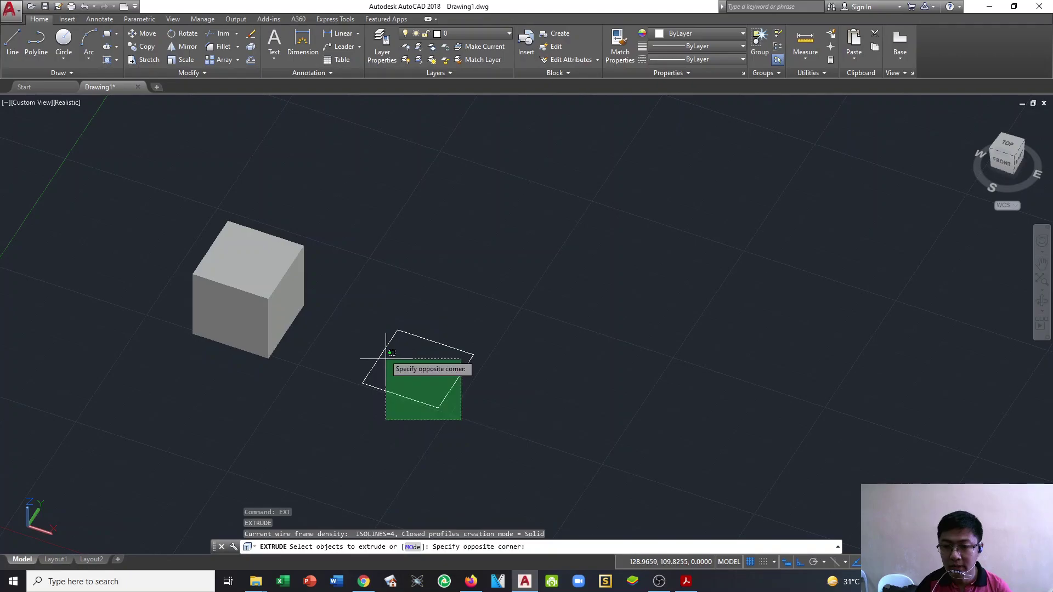
left_click(386, 359)
key("Return")
type("10")
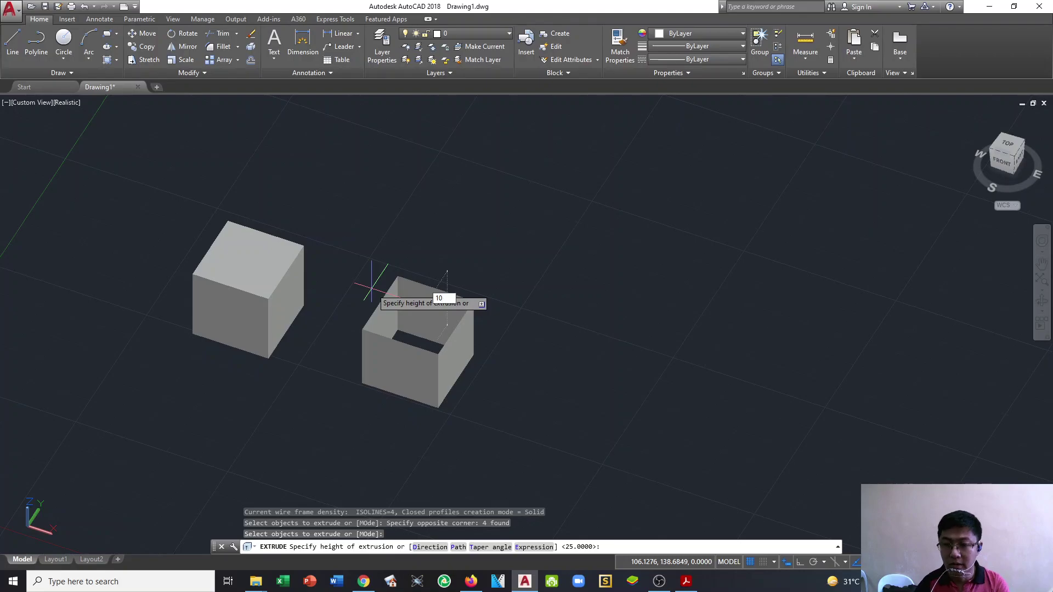
key("Return")
Step: Draw another closed square of four 25-unit lines beside the open-topped box
middle_click_drag(373, 284, 341, 296, "shift")
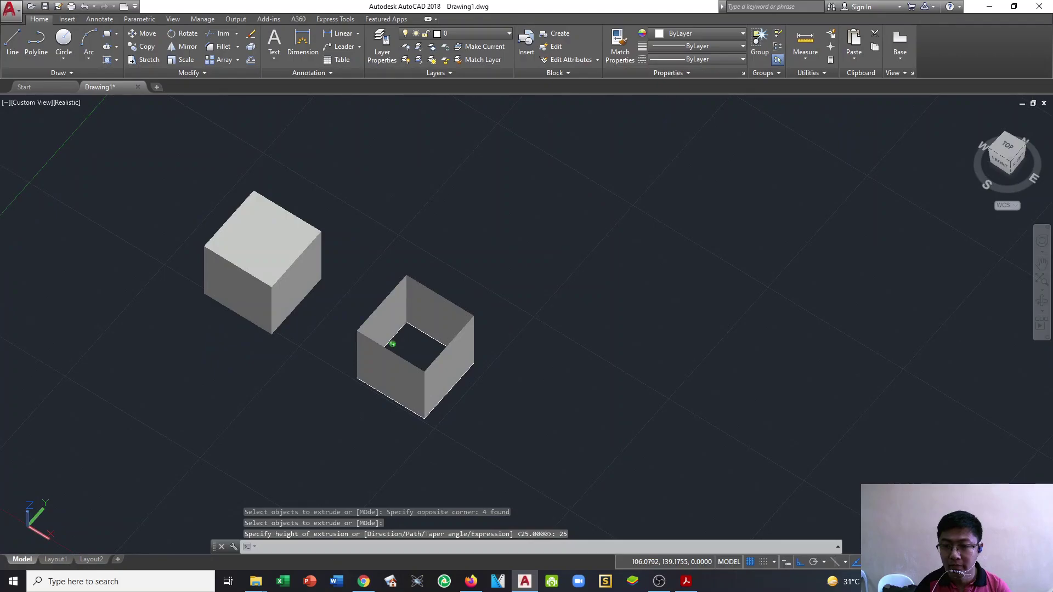
middle_click_drag(393, 344, 440, 357, "shift")
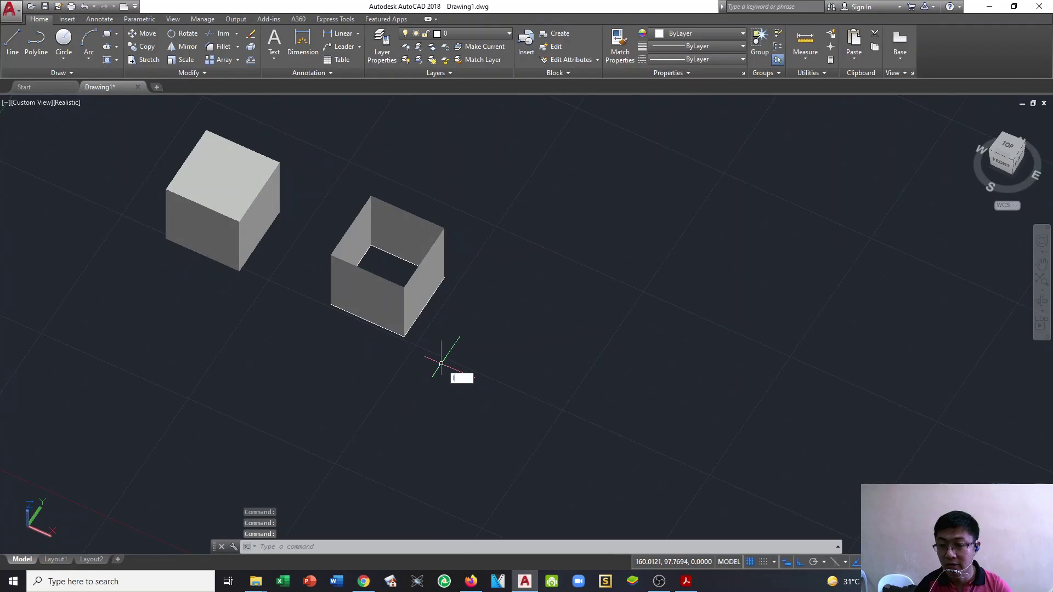
key("Return")
left_click(465, 367)
type("25")
key("Return")
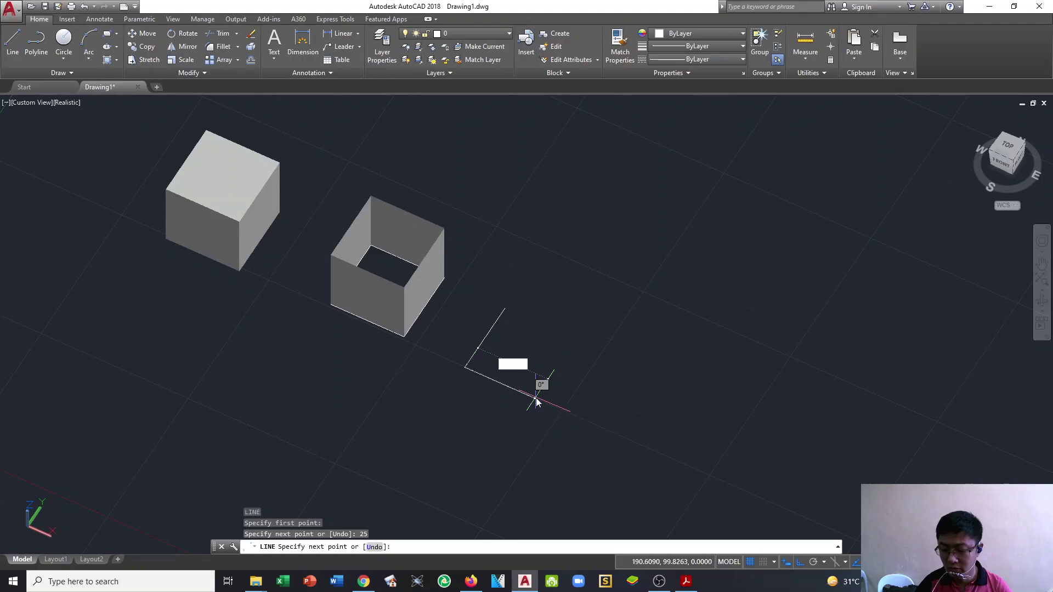
type("25")
key("Return")
type("25")
key("Return")
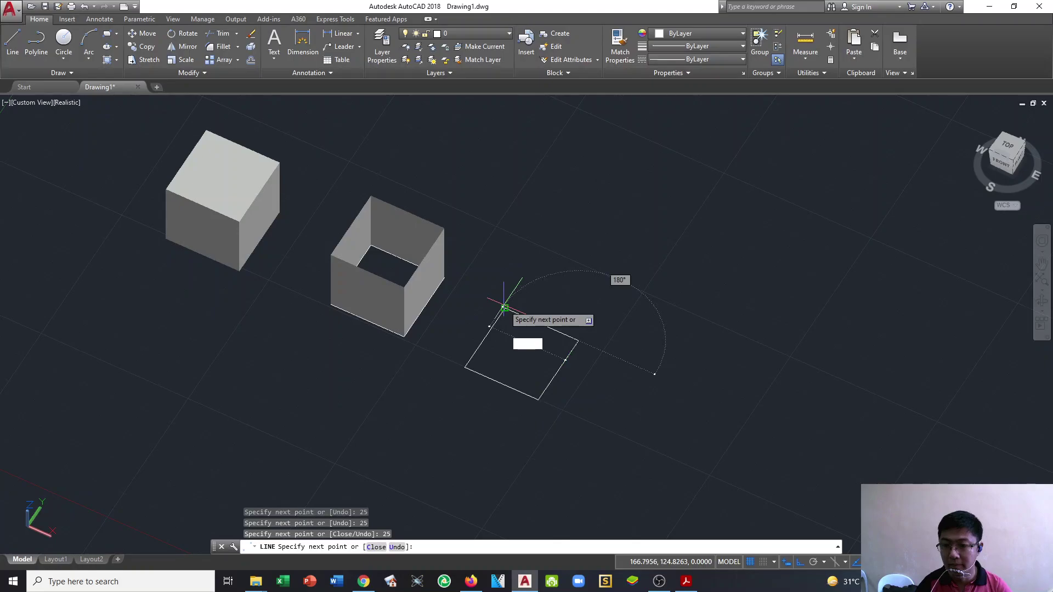
left_click(504, 308)
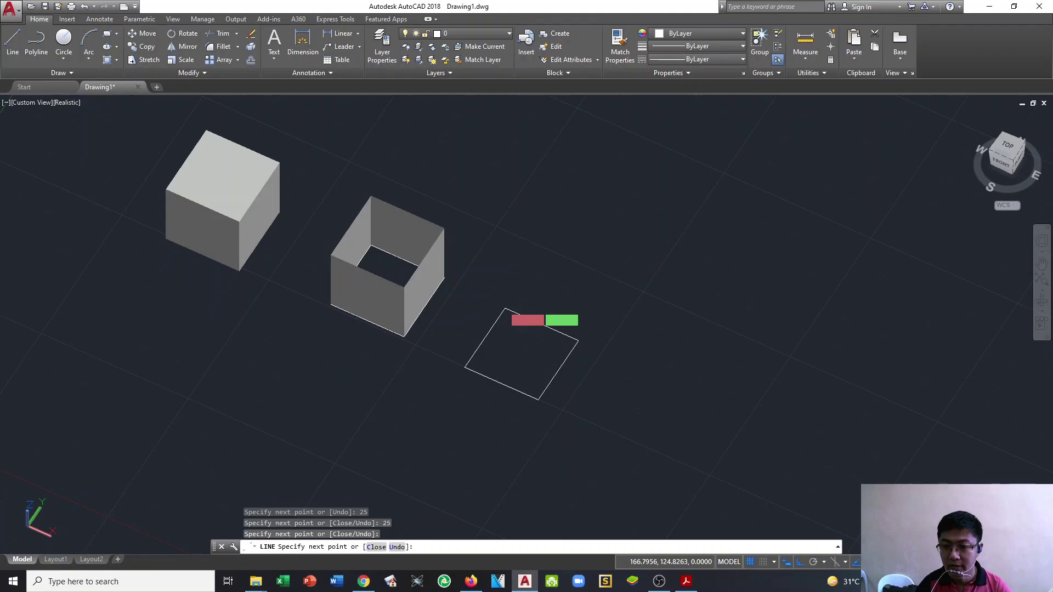
key("Escape")
key("Escape")
key("Escape")
Step: Convert the four lines of the newest square into a region
middle_click_drag(574, 363, 544, 356)
type("R")
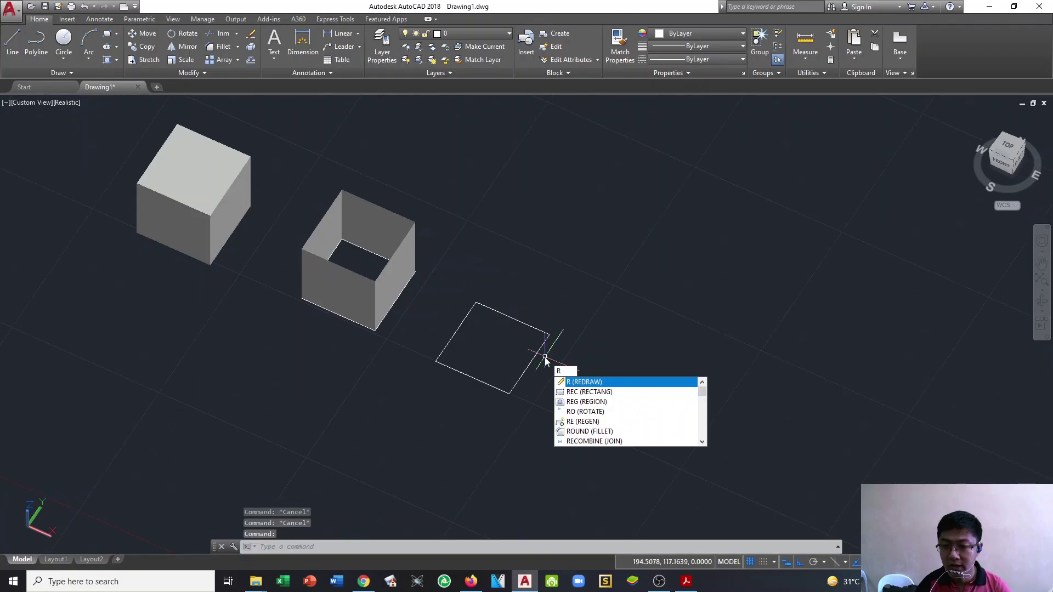
key("Return")
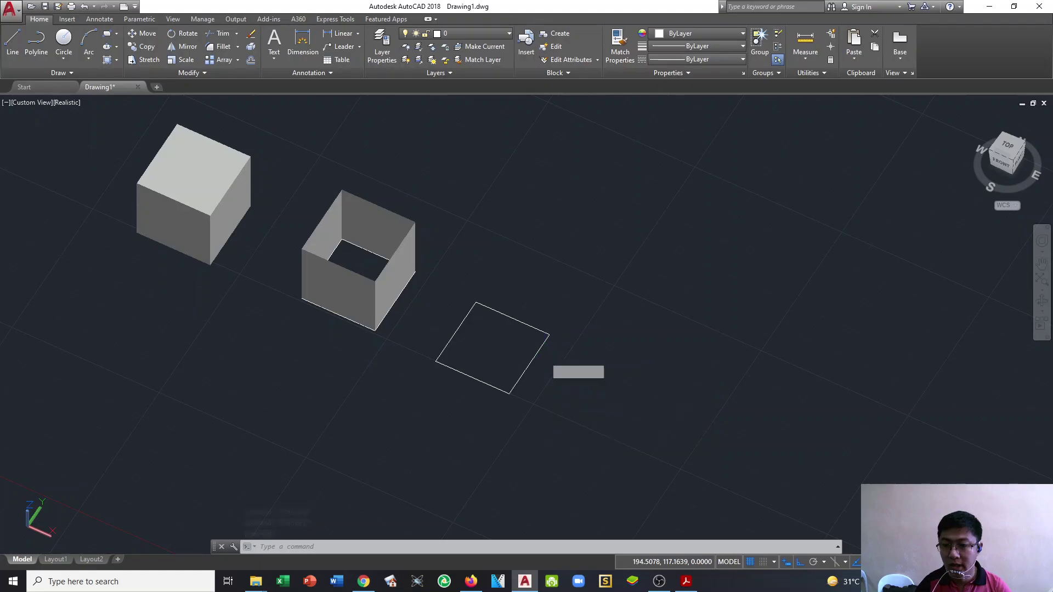
left_click(543, 383)
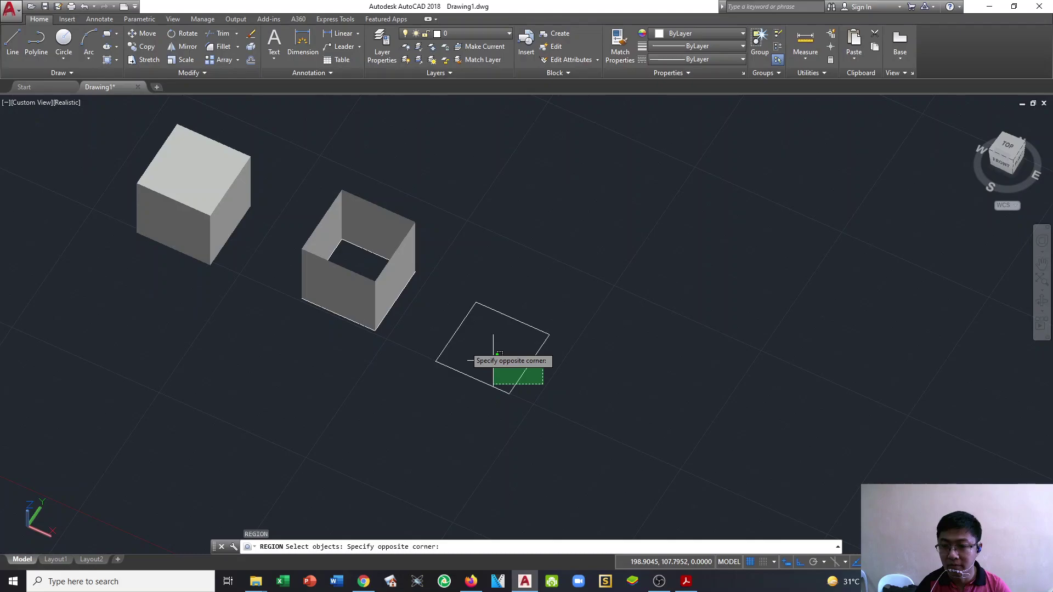
left_click(493, 361)
key("Return")
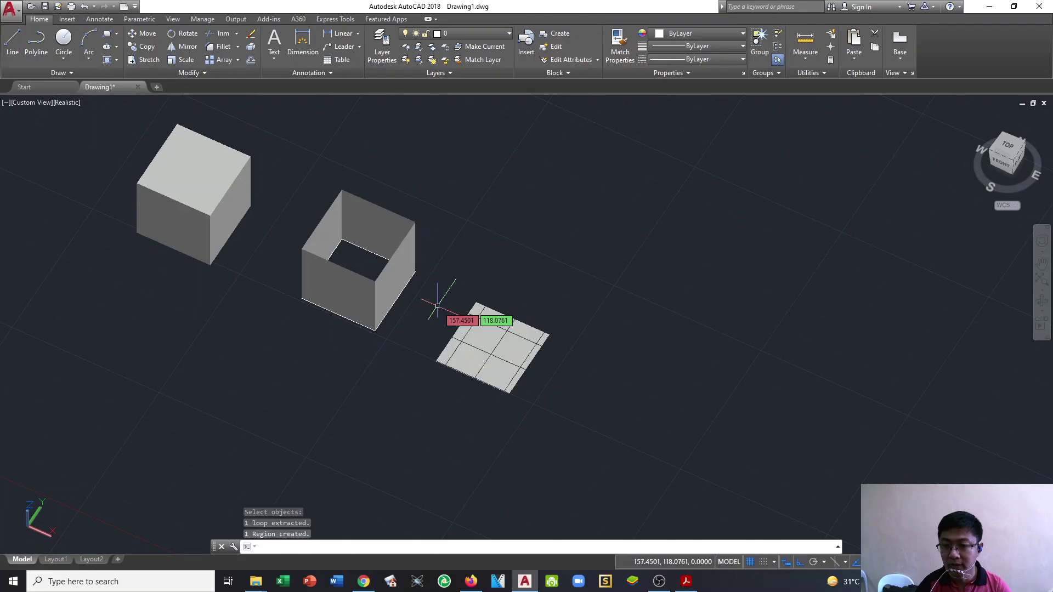
left_click(479, 356)
key("Escape")
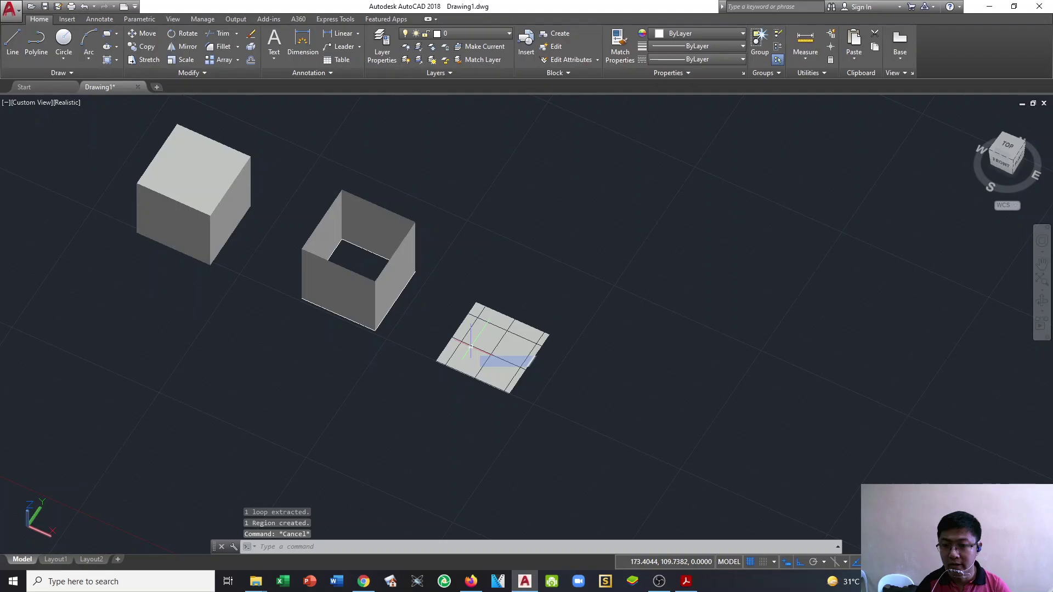
key("Escape")
Step: Extrude the square region to a height of 25 units
scroll(470, 346, "down", 1)
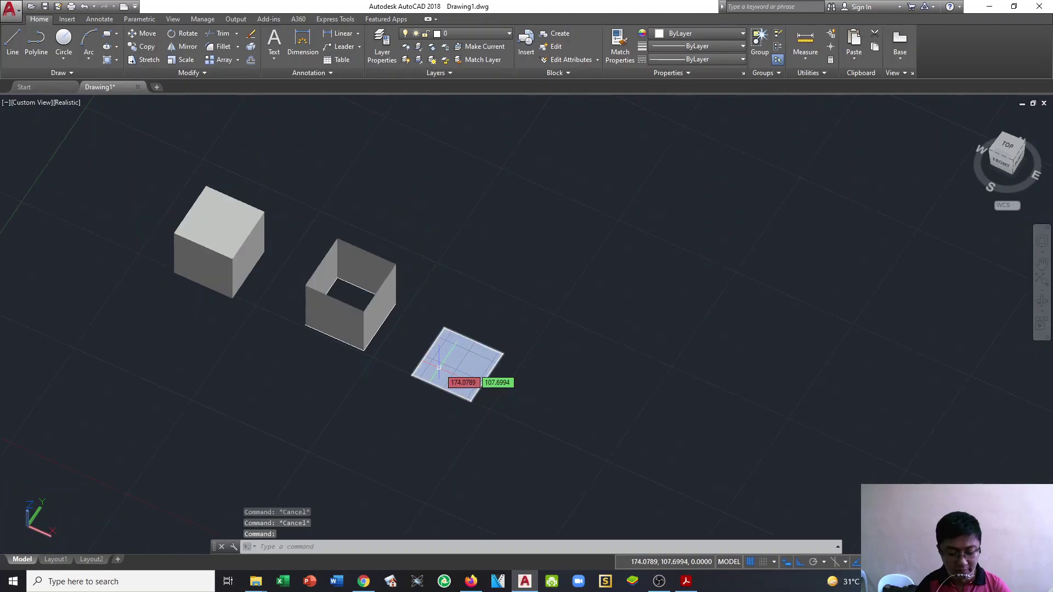
type("ext")
key("Return")
left_click(439, 368)
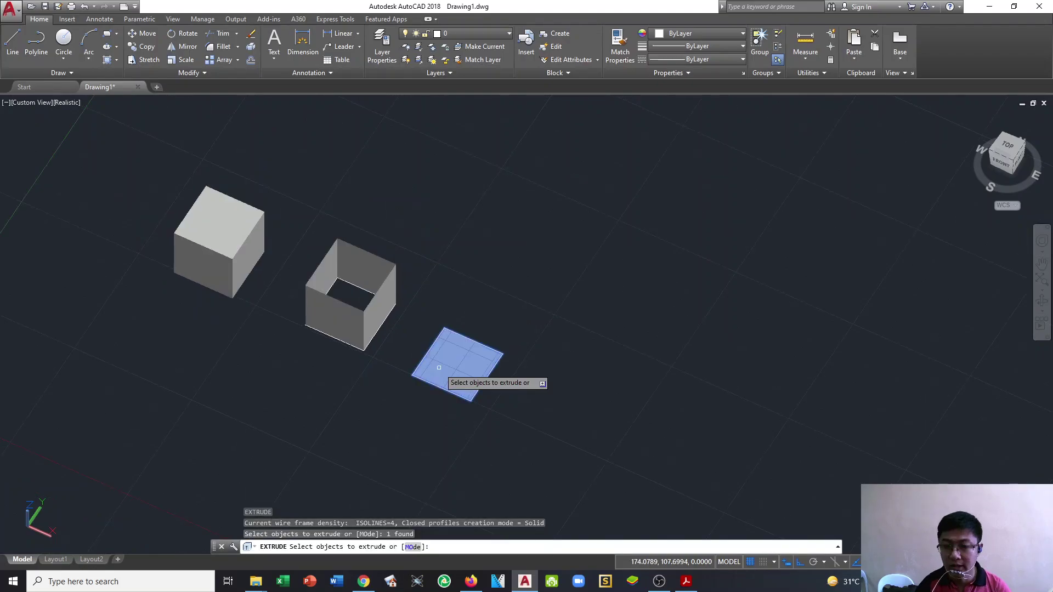
key("Return")
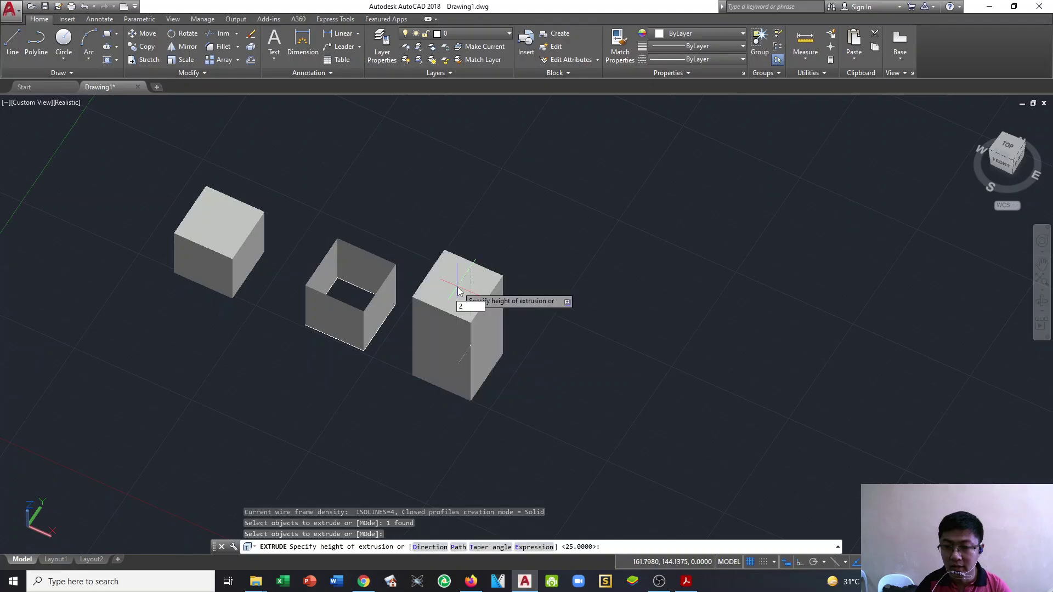
type("25")
key("Return")
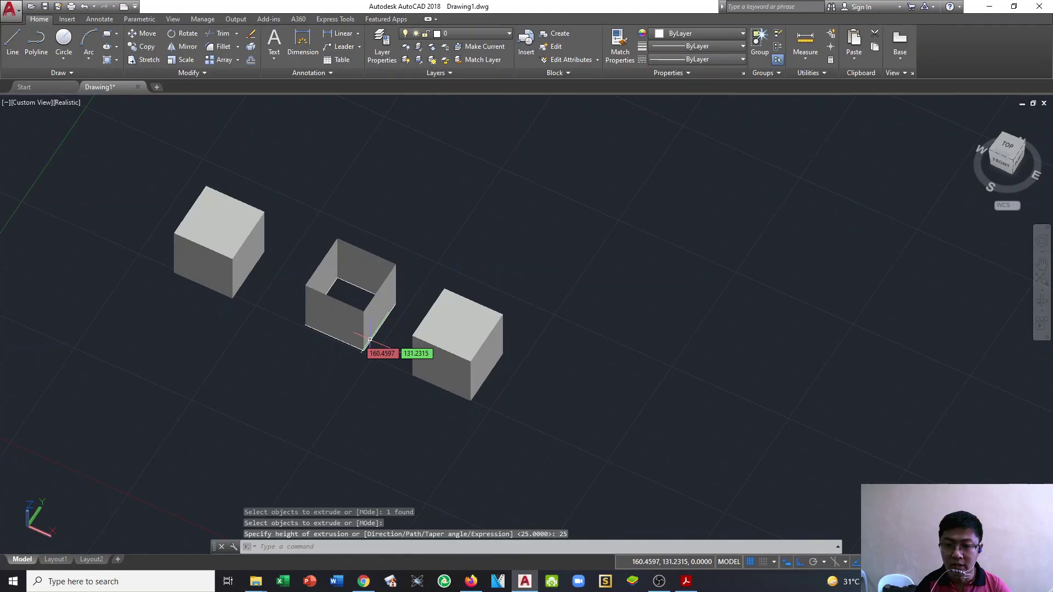
middle_click_drag(369, 340, 355, 337, "shift")
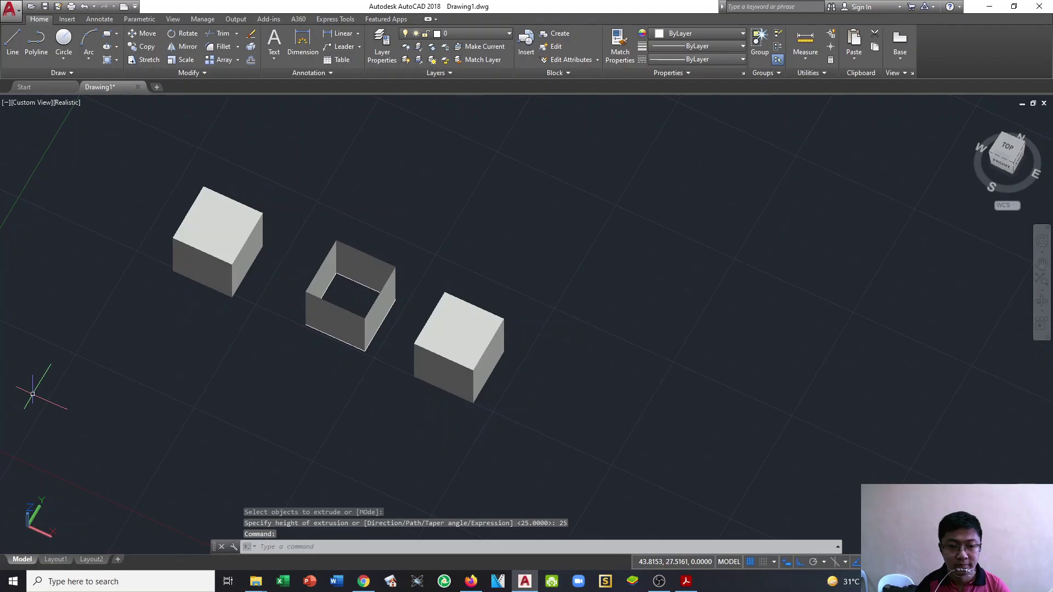
middle_click_drag(361, 374, 373, 311)
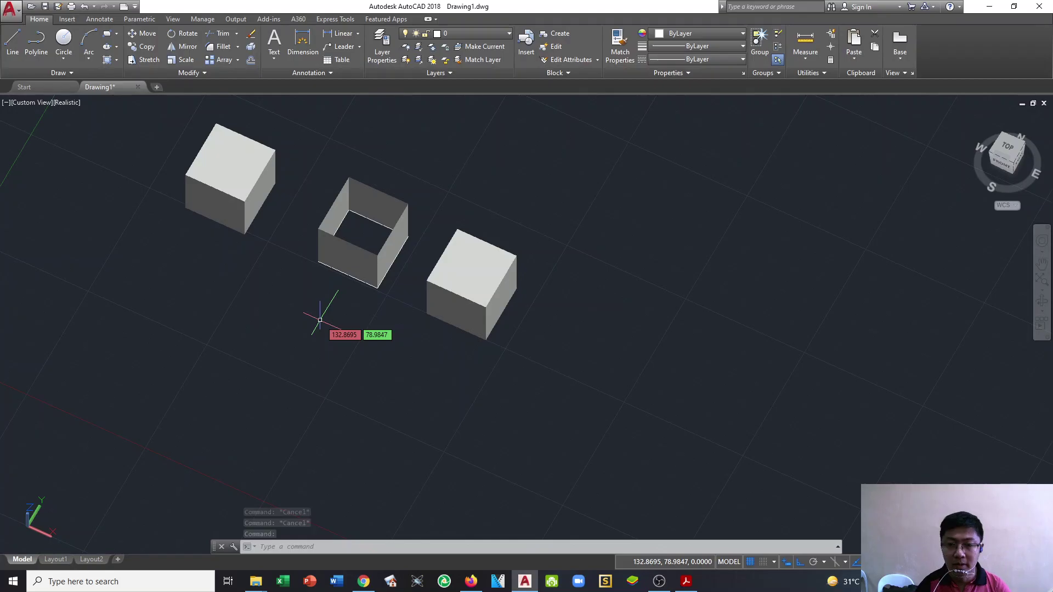
Step: Draw a 25 by 25 unit rectangle in the empty space in front of the open-topped box
middle_click_drag(319, 320, 269, 333, "shift")
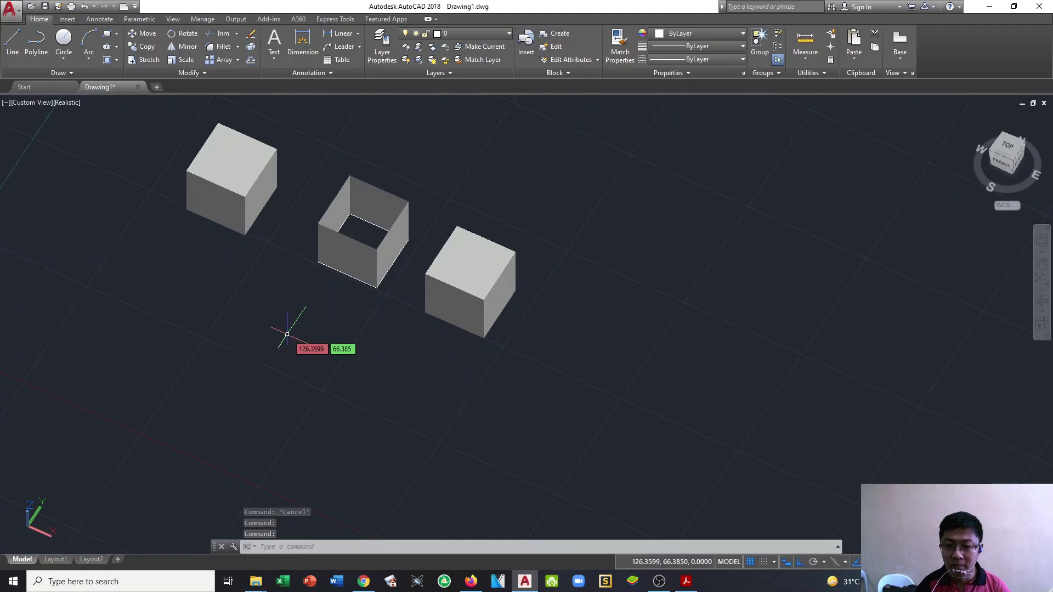
type("rec")
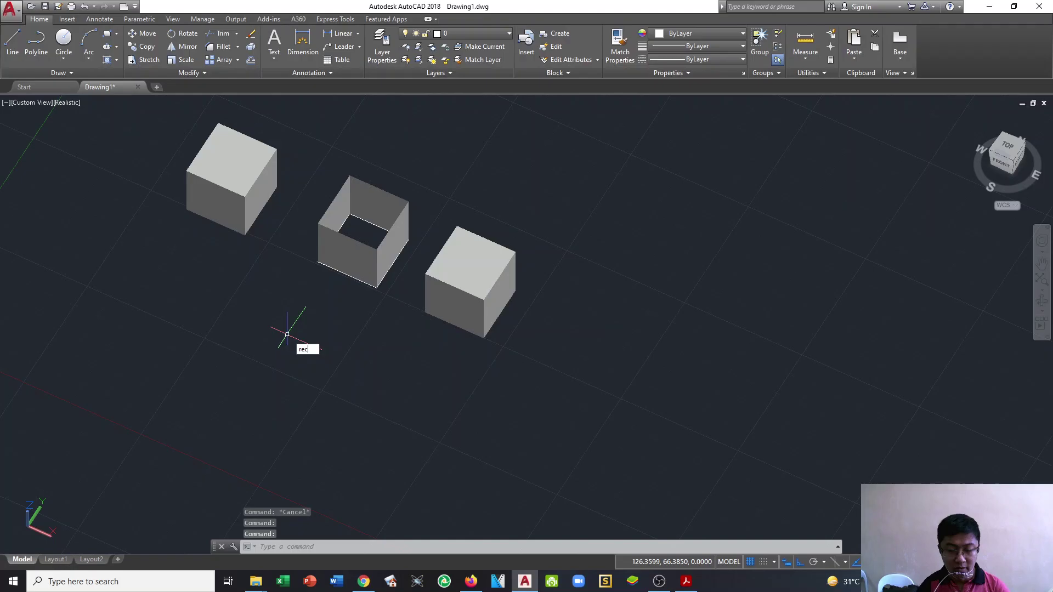
key("Return")
left_click(325, 342)
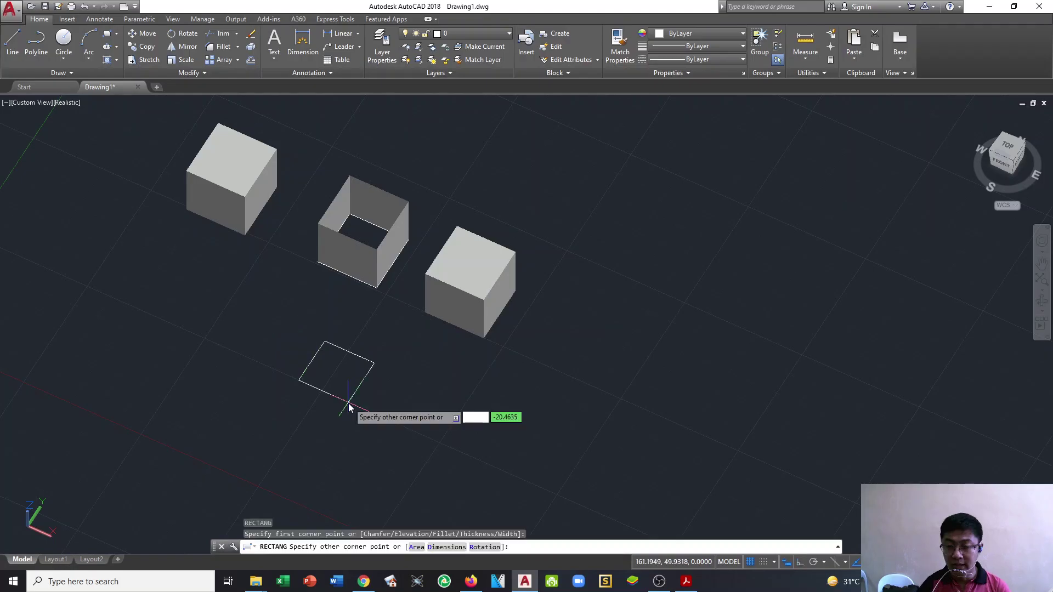
type("@25,25")
key("Return")
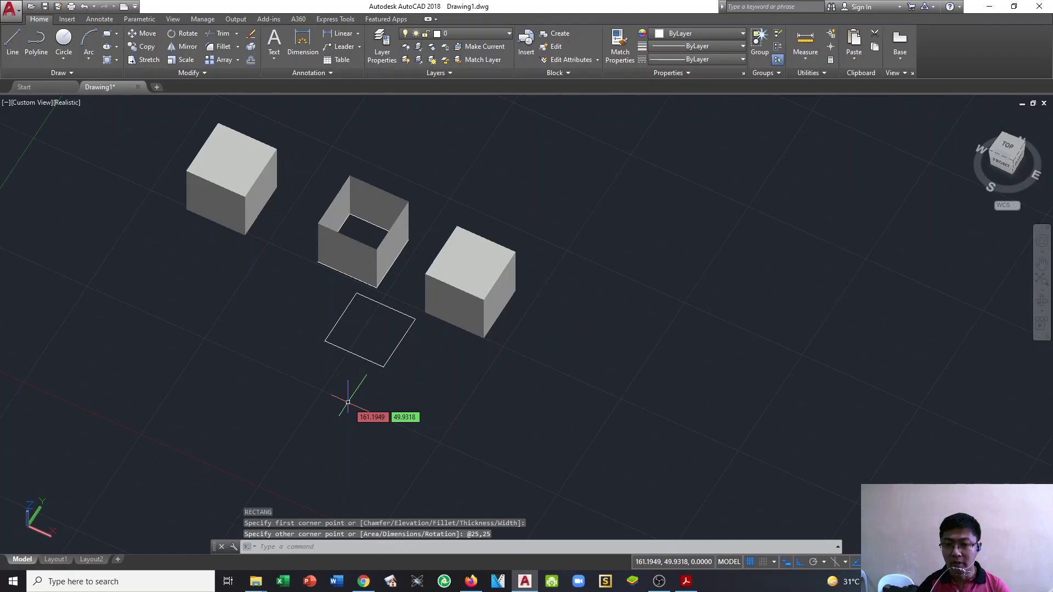
key("Return")
middle_click_drag(326, 361, 361, 324)
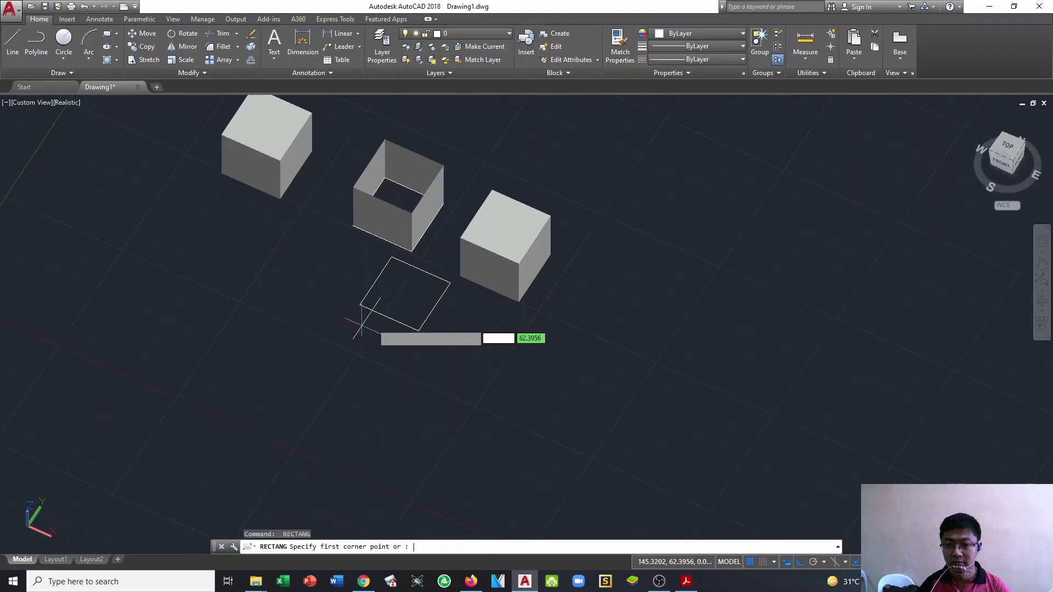
key("Escape")
key("Escape")
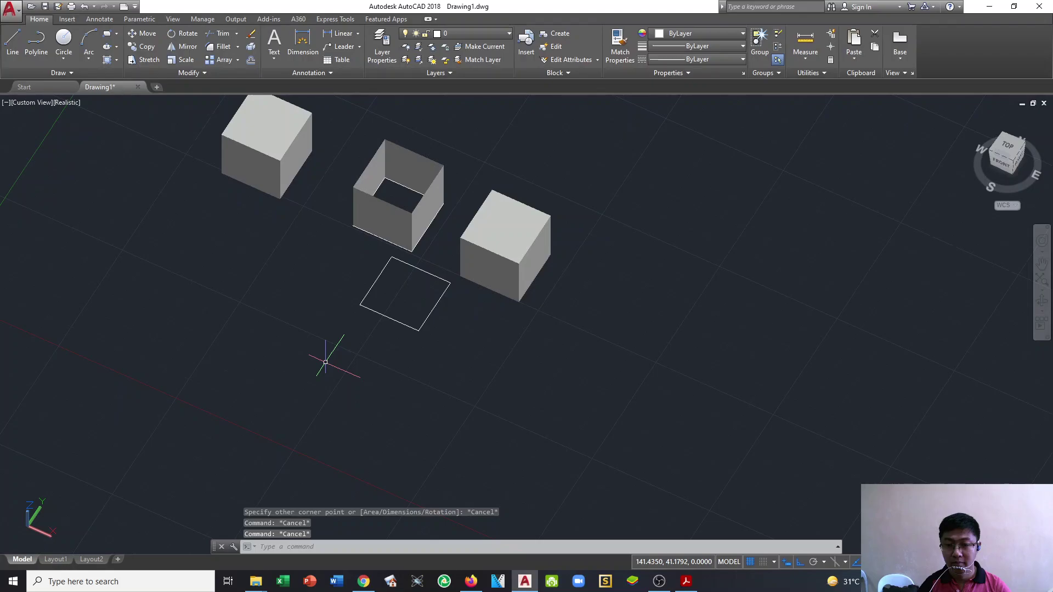
Step: Extrude the rectangle in front of the open-topped box to a height of 25 units
scroll(329, 361, "up", 3)
type("E")
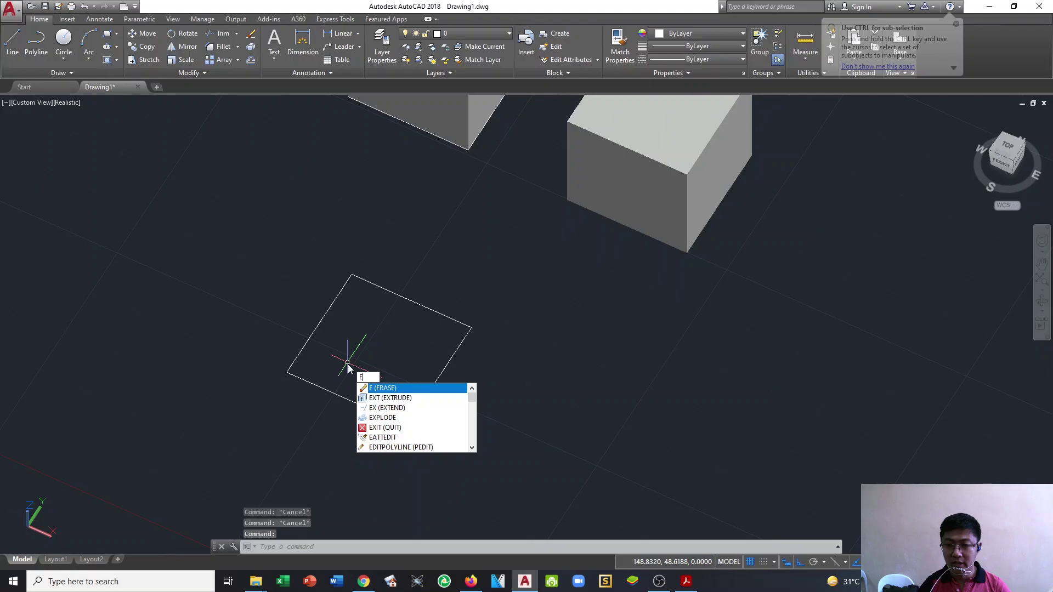
type("XT")
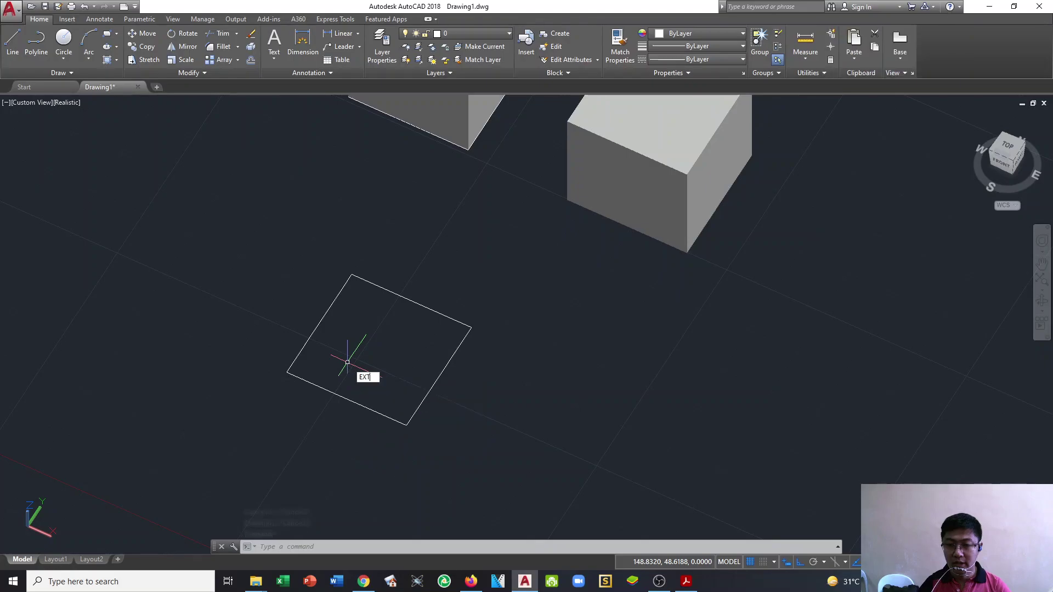
key("Return")
left_click(347, 362)
left_click(295, 405)
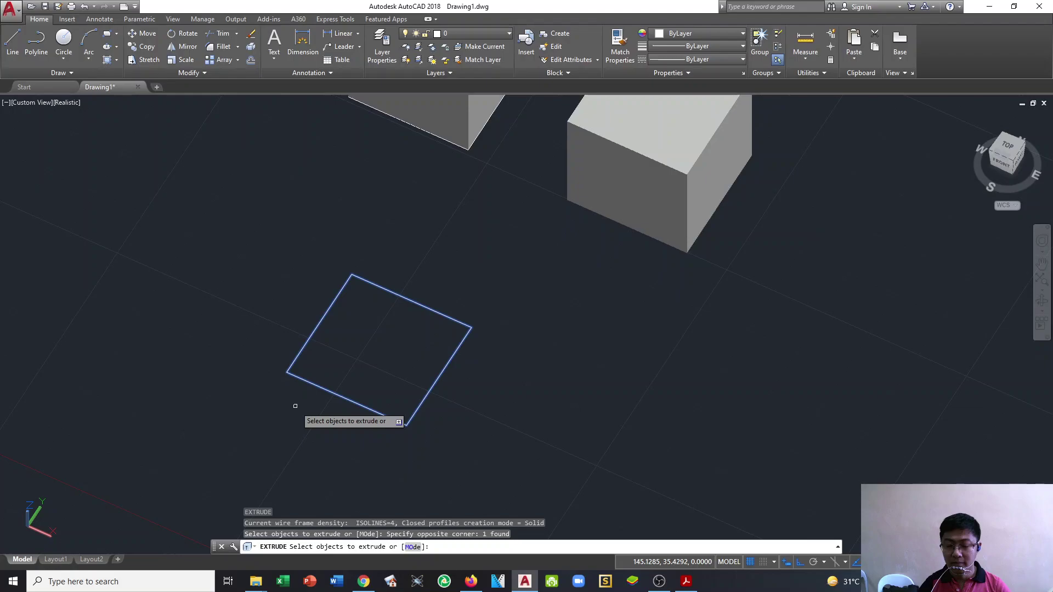
key("Return")
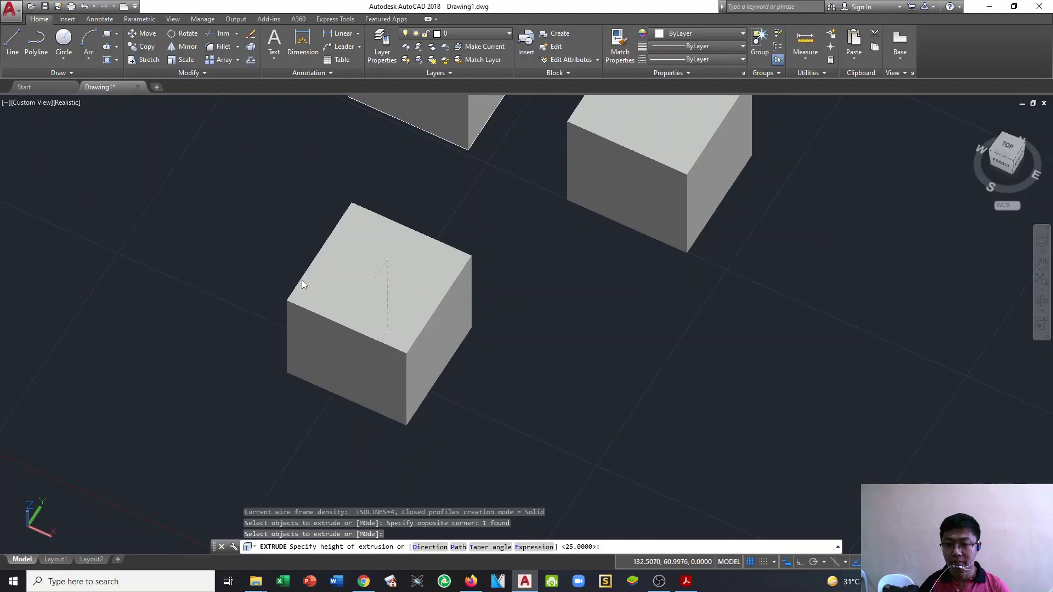
type("25")
key("Return")
Step: Draw another 25 by 25 unit rectangle beside the newest cube
middle_click_drag(394, 338, 351, 289)
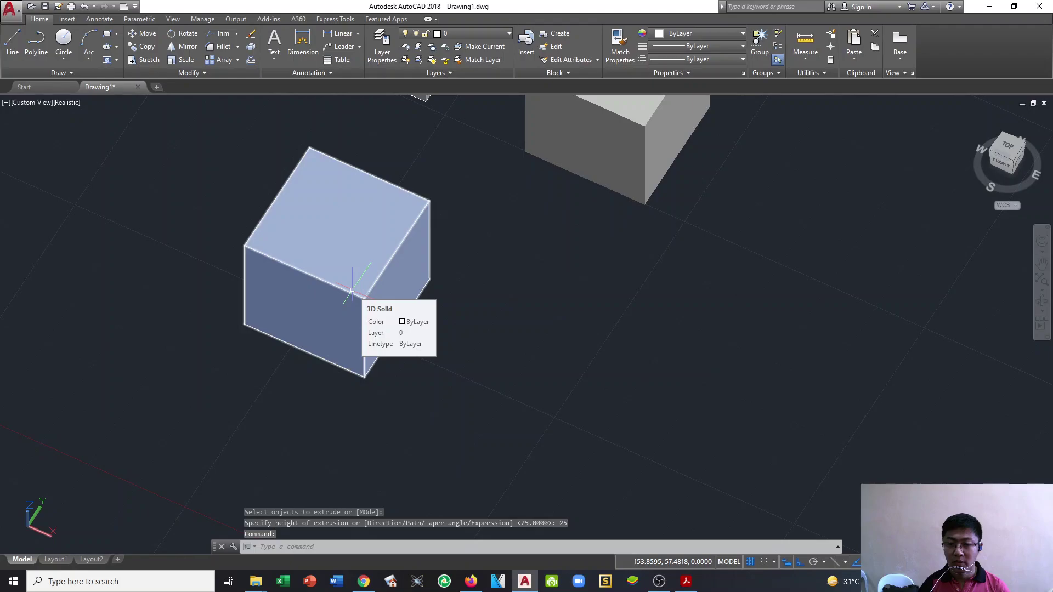
scroll(352, 290, "down", 2)
middle_click_drag(405, 355, 331, 317)
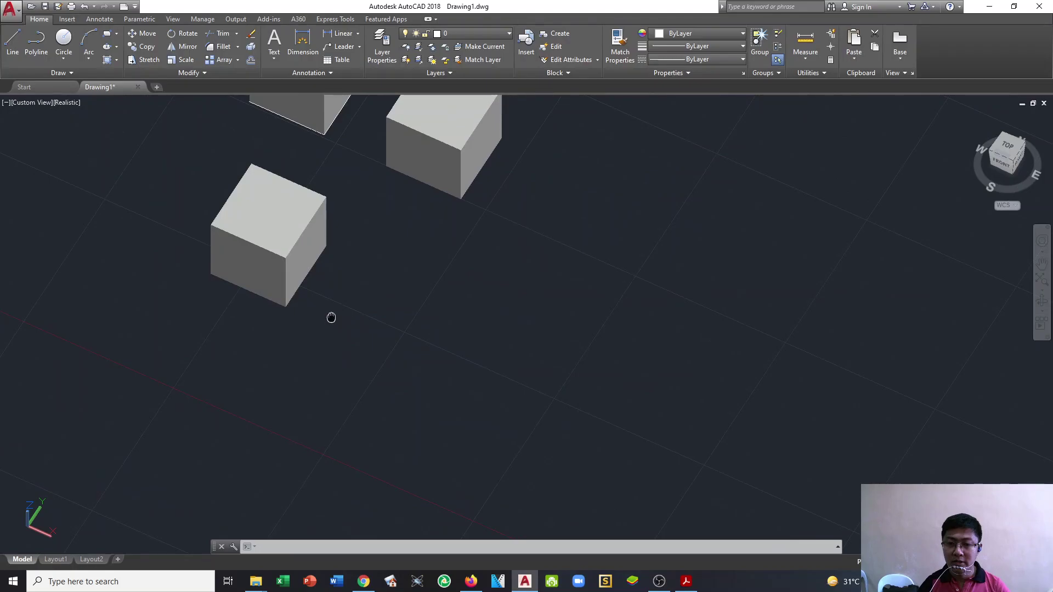
middle_click_drag(331, 318, 327, 318)
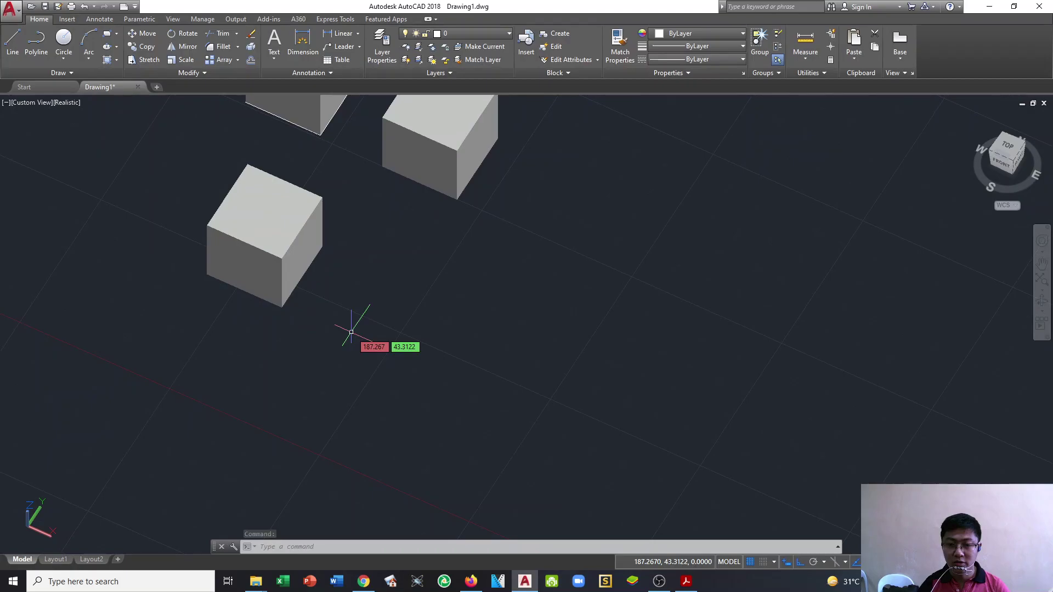
middle_click_drag(351, 332, 348, 346)
type("rec")
key("Return")
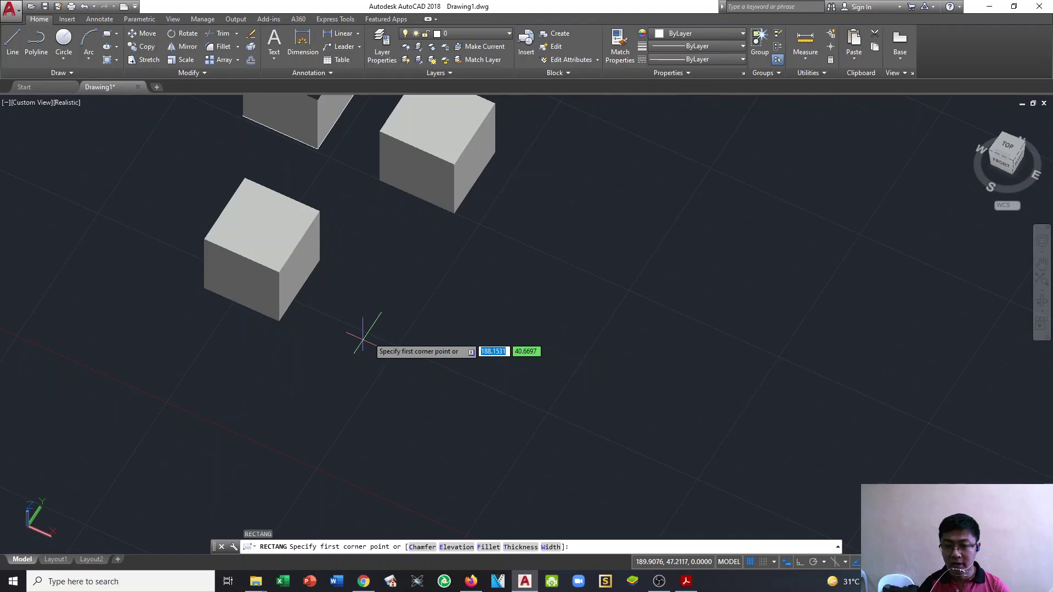
left_click(371, 335)
type("@25,25")
key("Return")
key("Escape")
key("Escape")
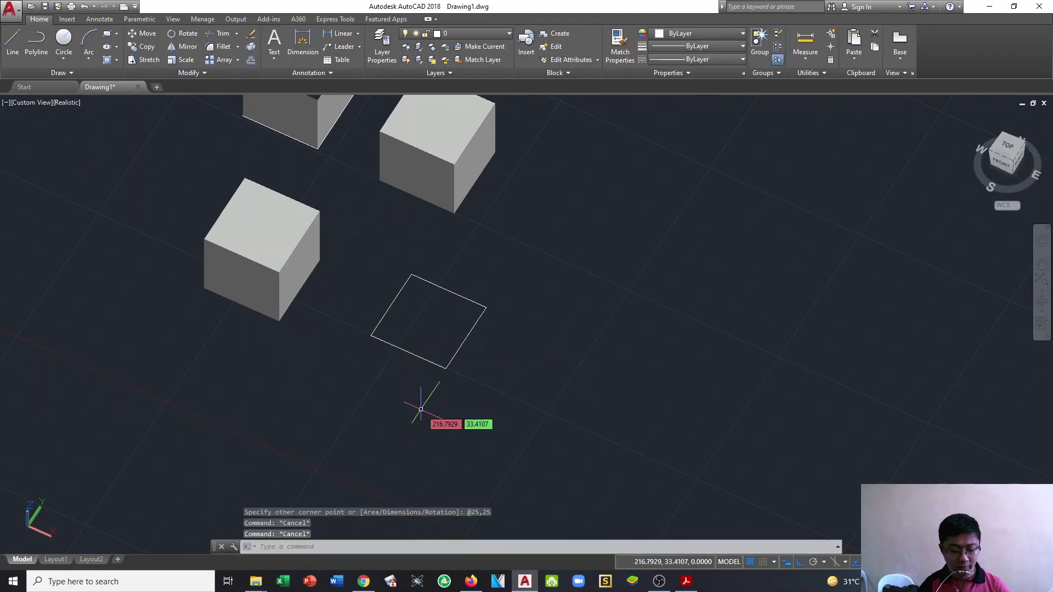
Step: Extrude the rectangle beside the newest cube with a 45-degree taper angle to a height of 5 units
type("E")
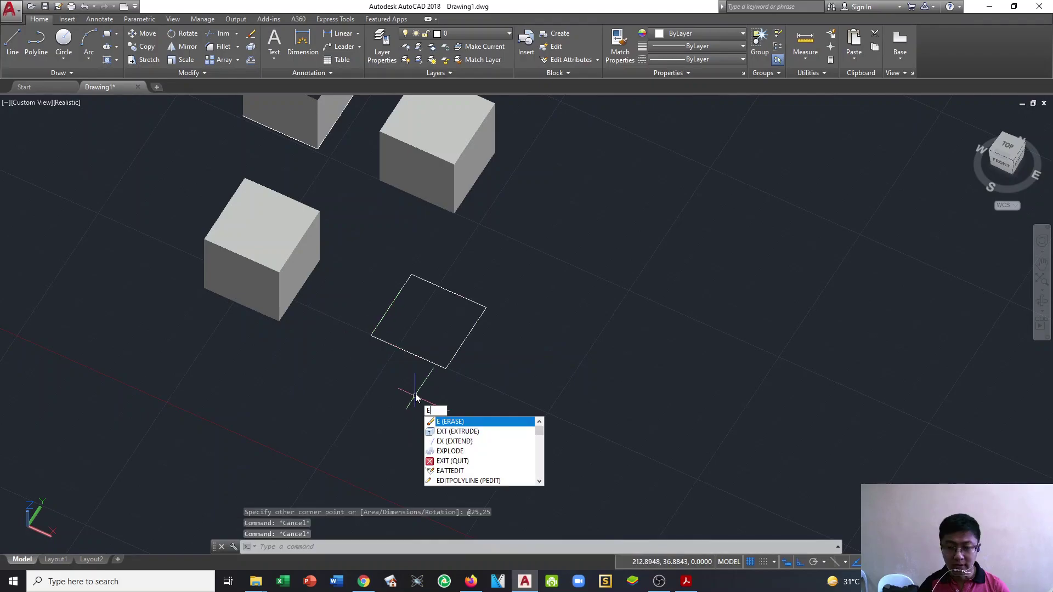
type("XT")
key("Return")
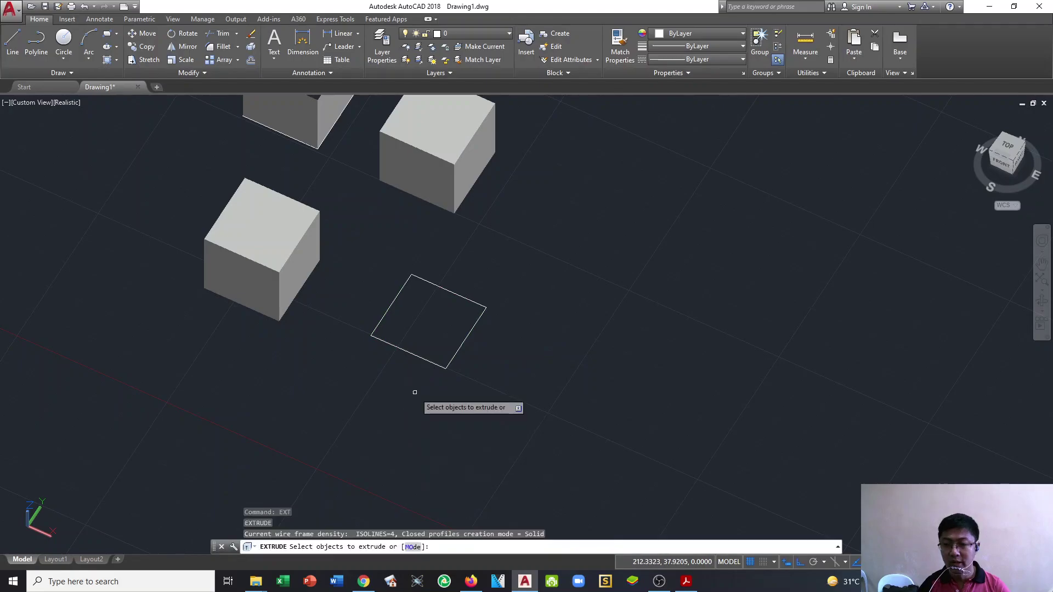
left_click(415, 392)
left_click(372, 346)
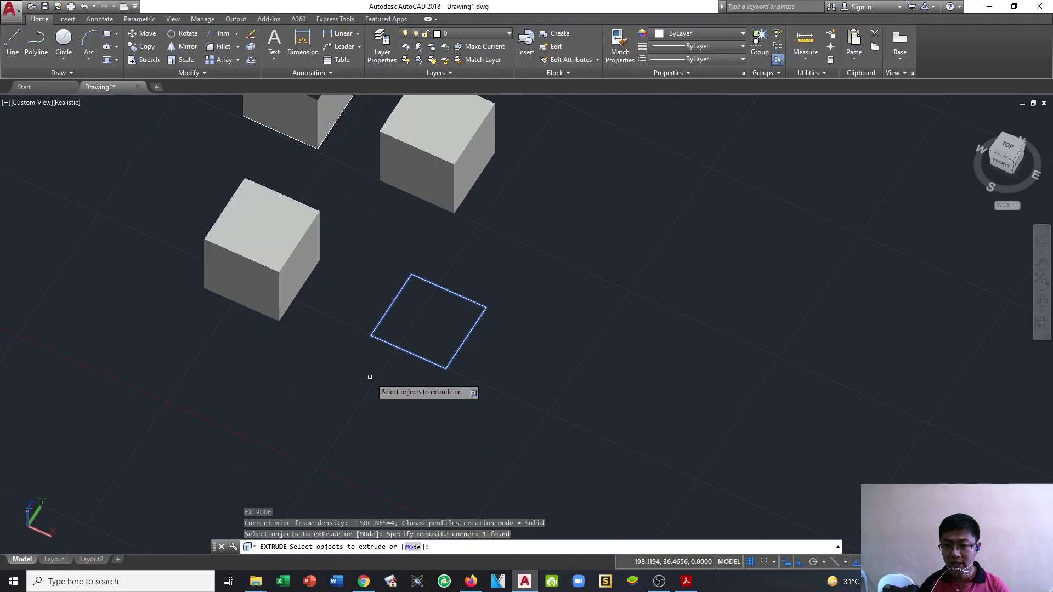
key("Return")
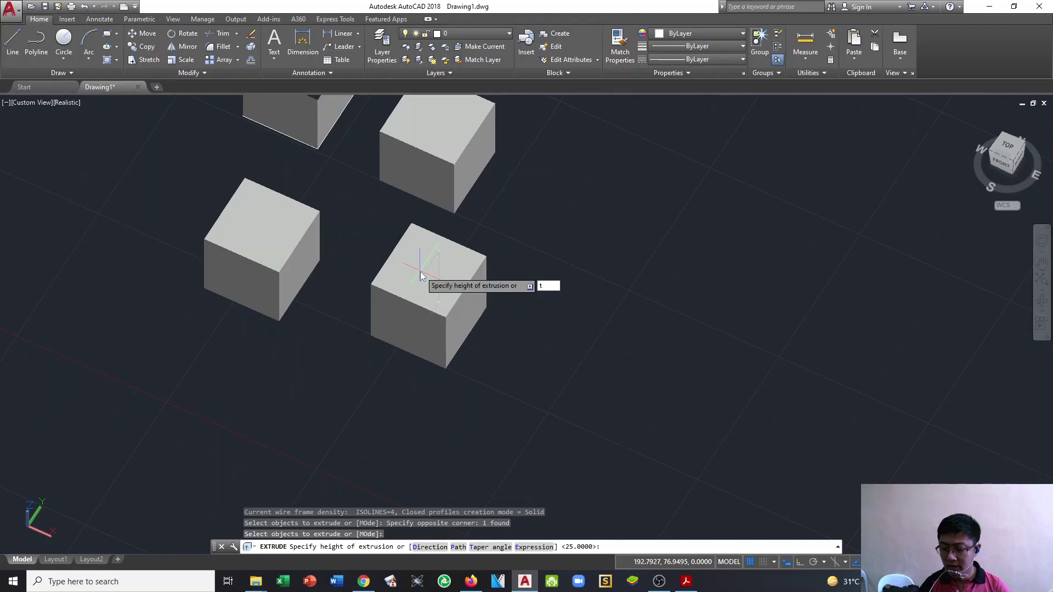
type("t")
key("Return")
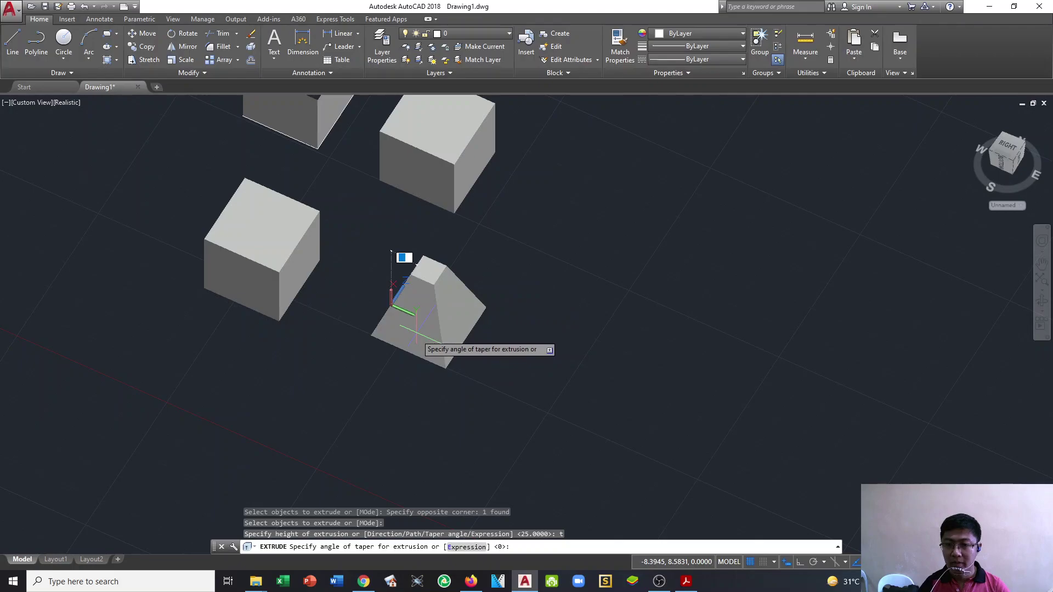
scroll(416, 335, "up", 3)
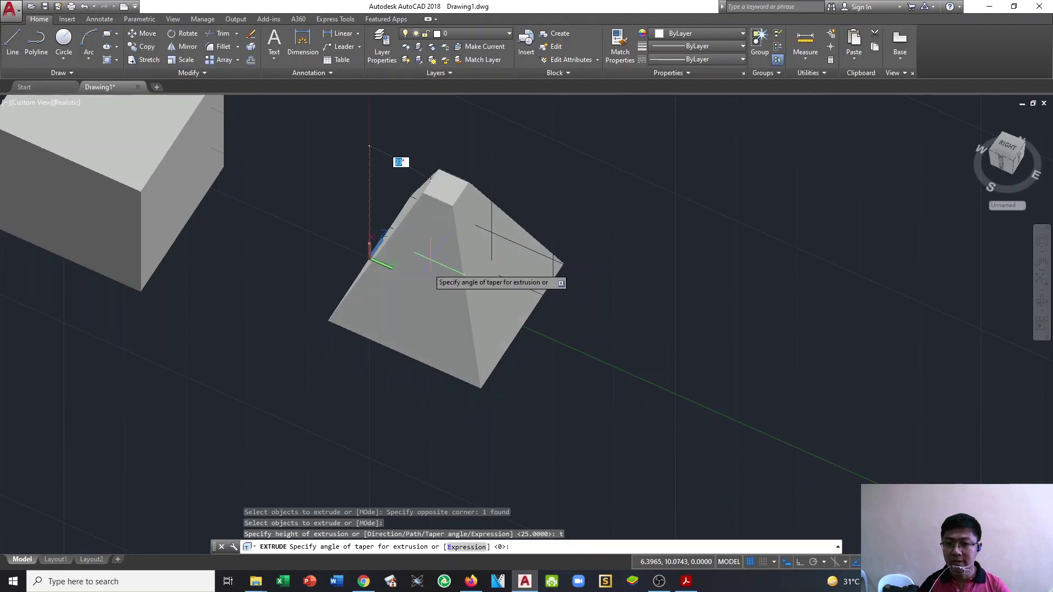
type("45")
key("Return")
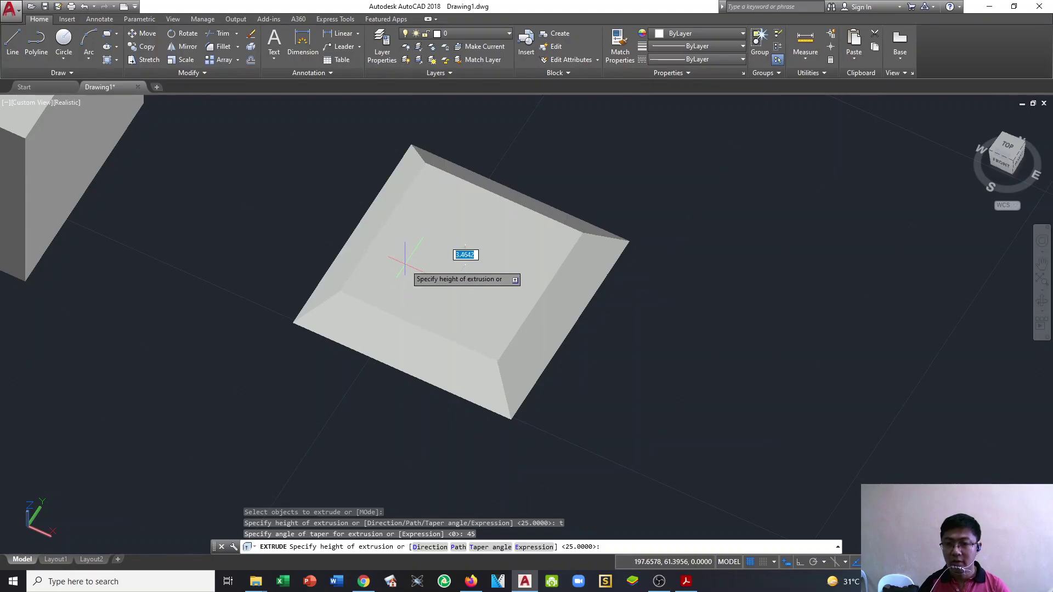
type("5")
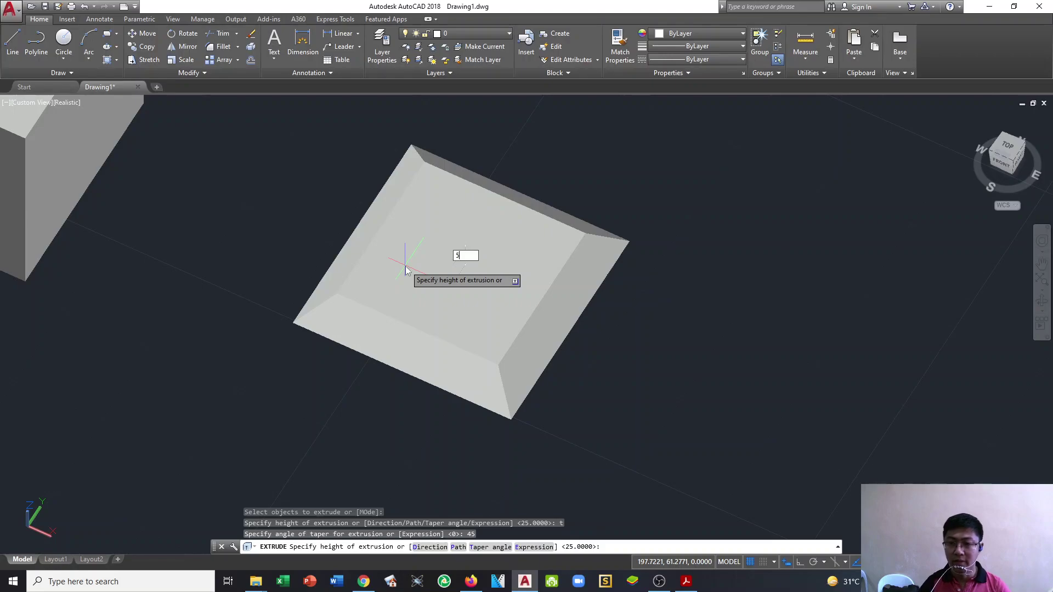
key("Return")
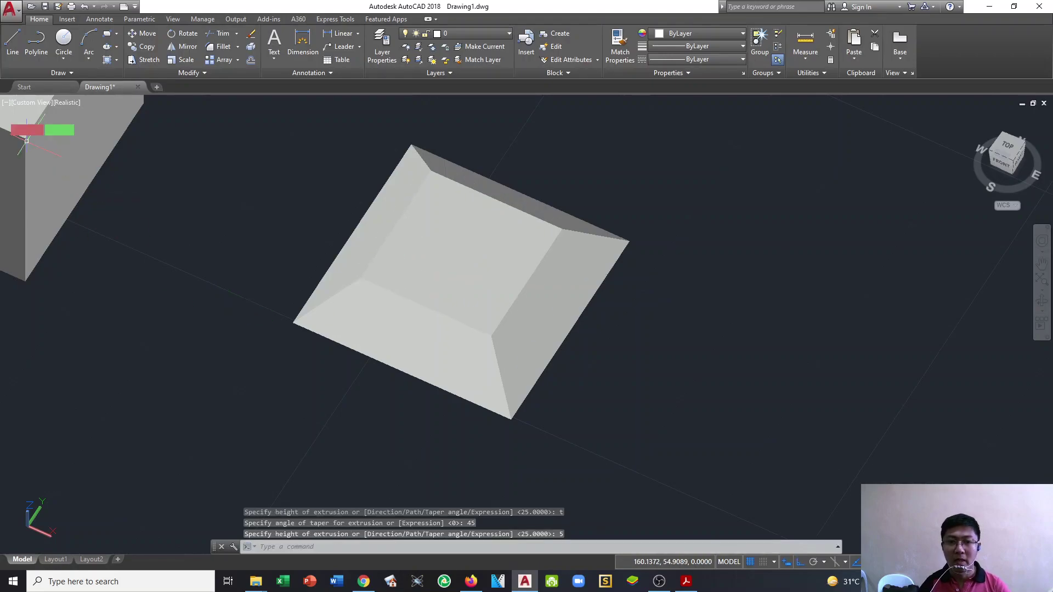
key("Escape")
key("Escape")
Step: Switch to the Front view and zoom to the drawing's extents
left_click(24, 100)
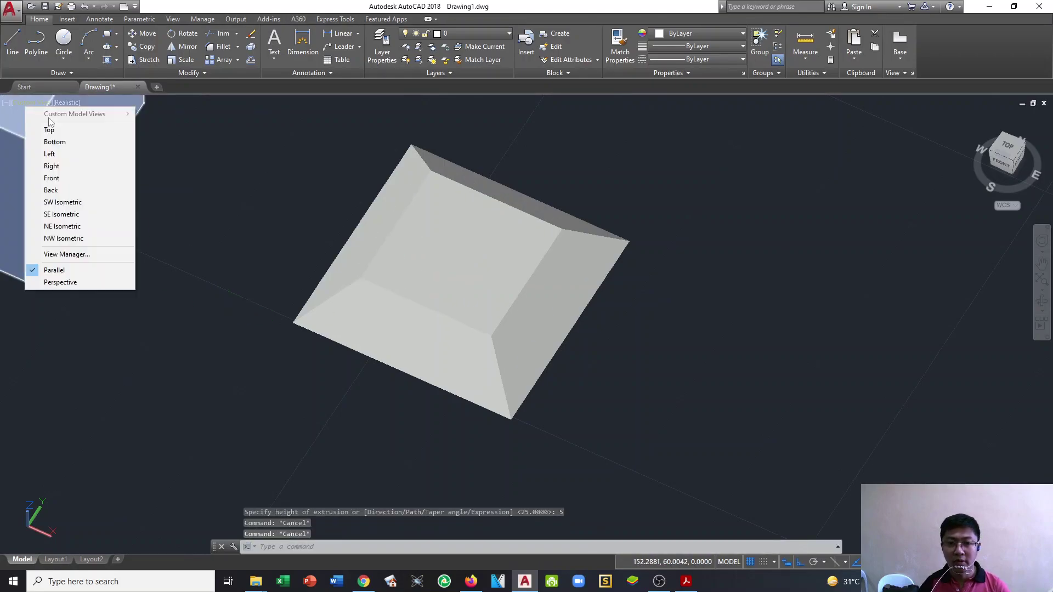
left_click(75, 178)
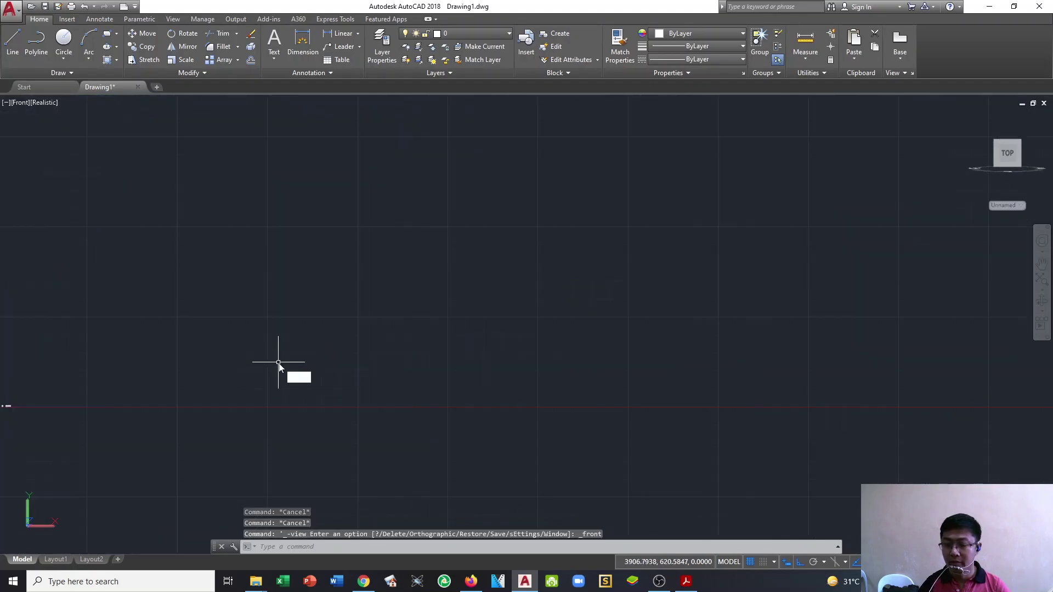
type("z")
key("Return")
type("e")
key("Return")
middle_click_drag(792, 399, 199, 372)
Step: Move the tapered solid horizontally away from the cubes by about 40 units
left_click(415, 310)
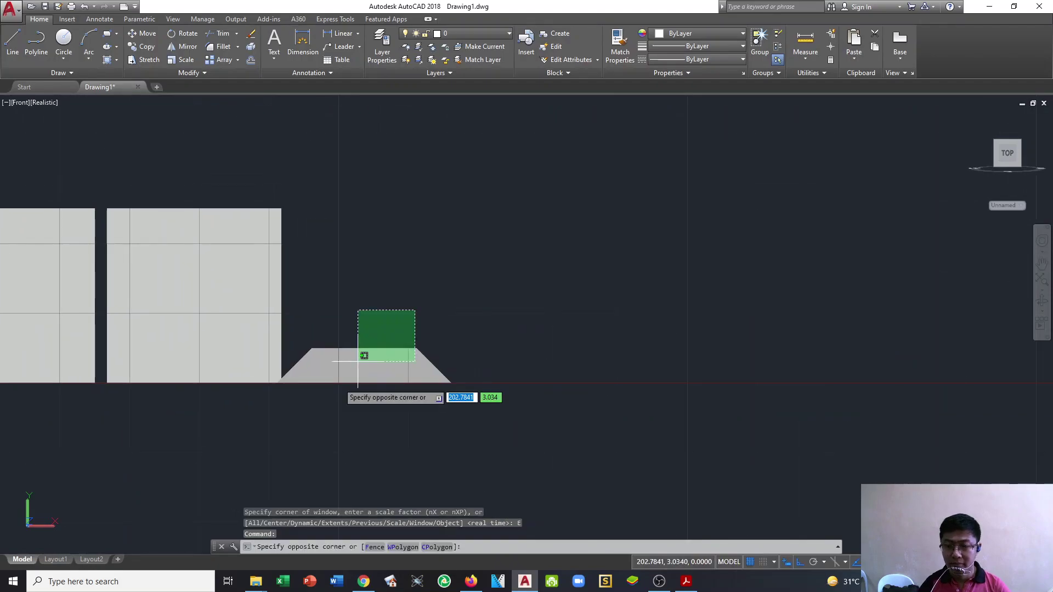
left_click(357, 361)
type("m")
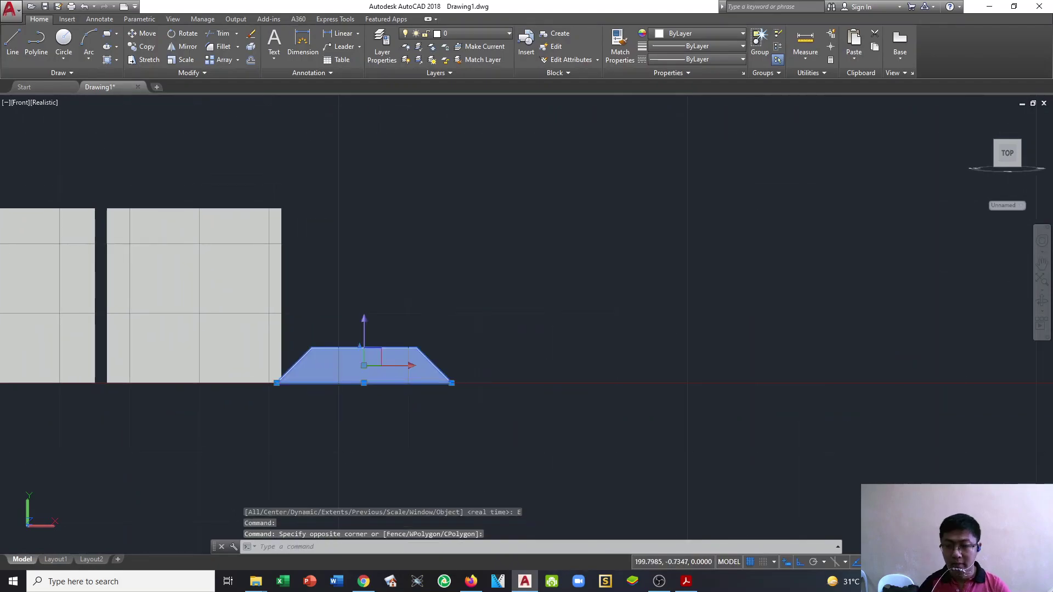
key("Return")
left_click(352, 383)
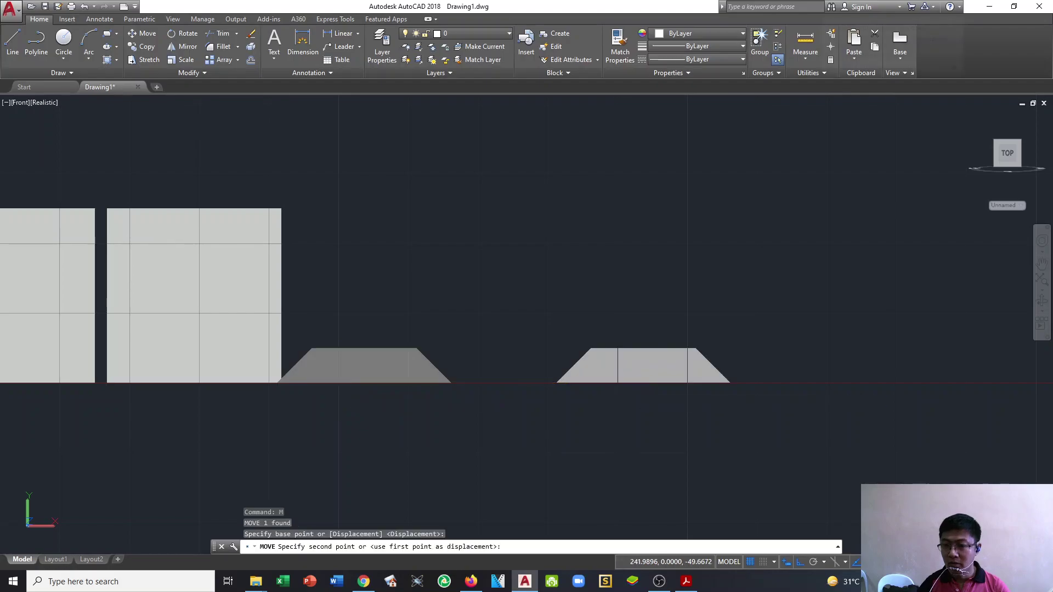
key("Escape")
key("Escape")
Step: In the Front view, draw a vertical line about 10 units long upward from the tapered solid's lower-left corner
middle_click_drag(575, 394, 558, 415, "shift")
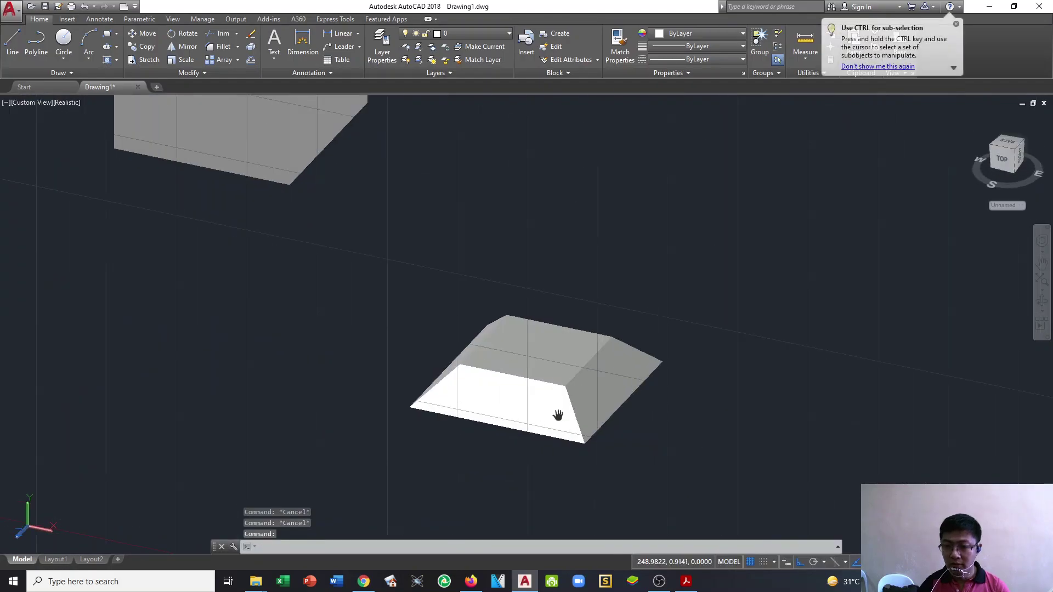
scroll(558, 415, "up", 2)
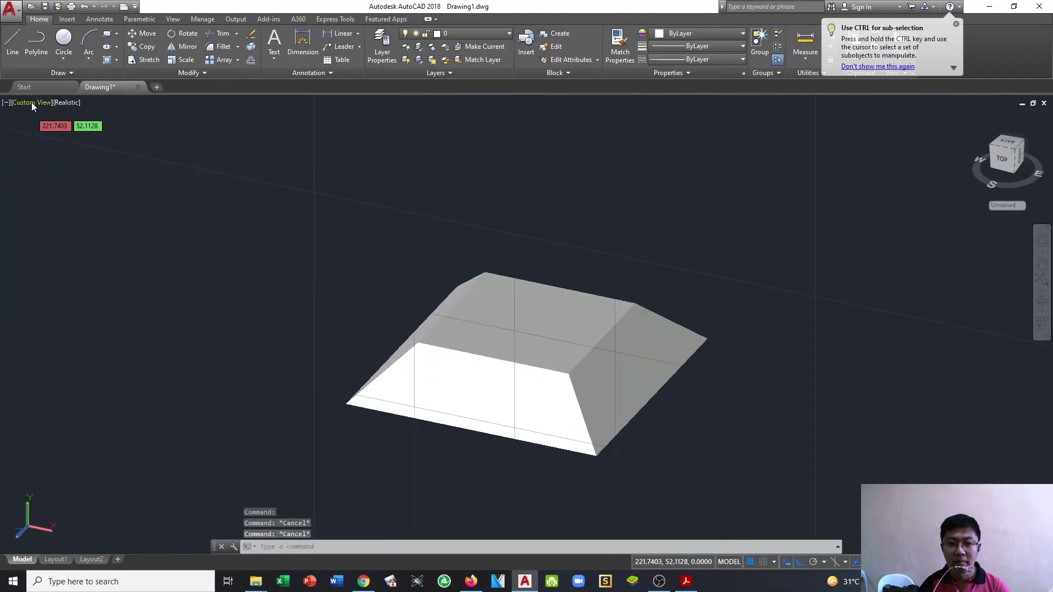
left_click(31, 102)
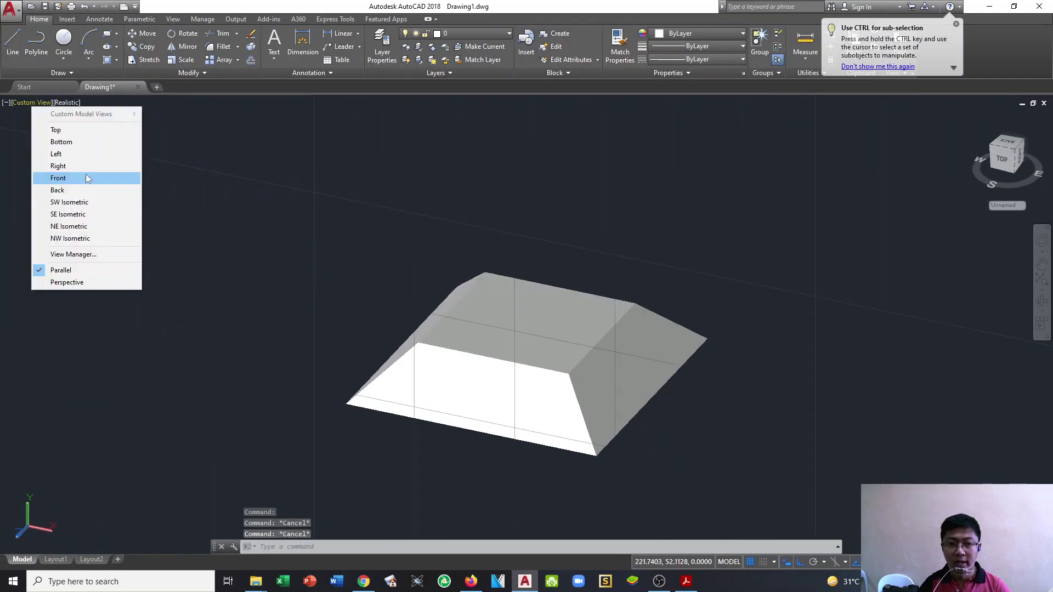
left_click(58, 177)
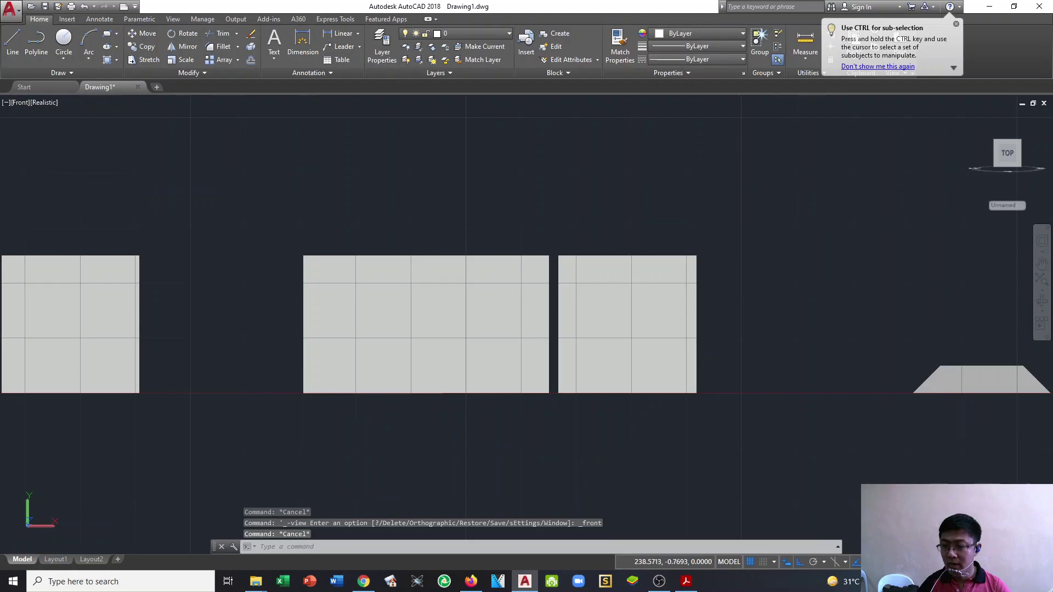
scroll(554, 390, "up", 2)
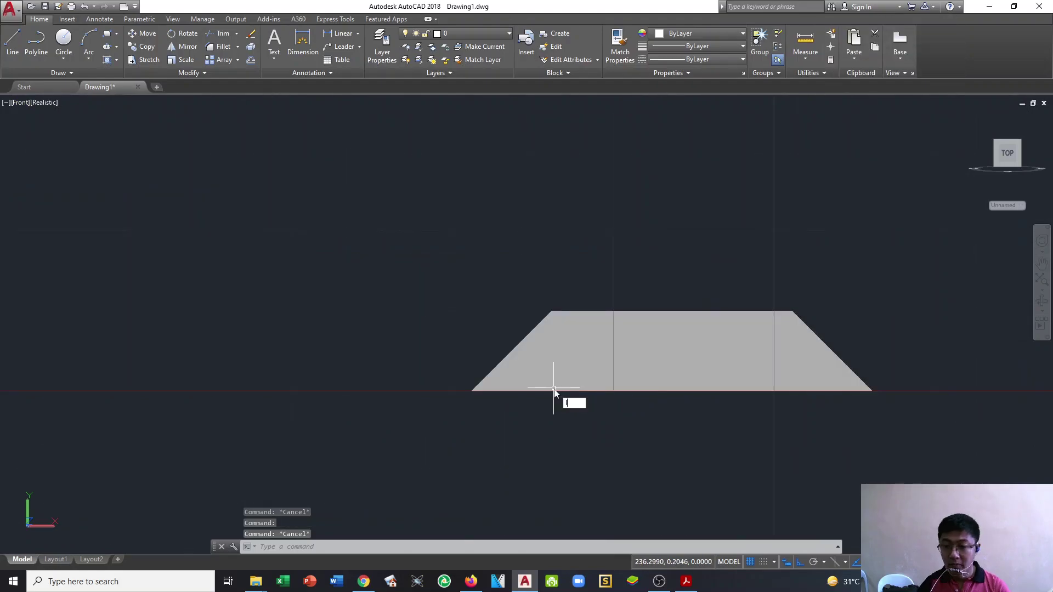
key("Return")
left_click(472, 390)
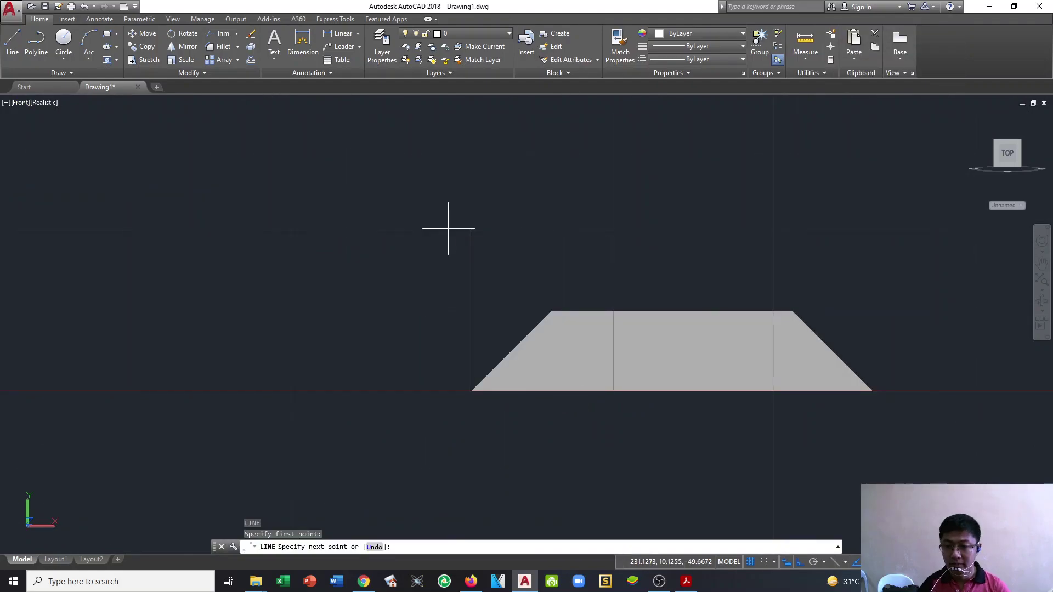
left_click(448, 228)
key("Escape")
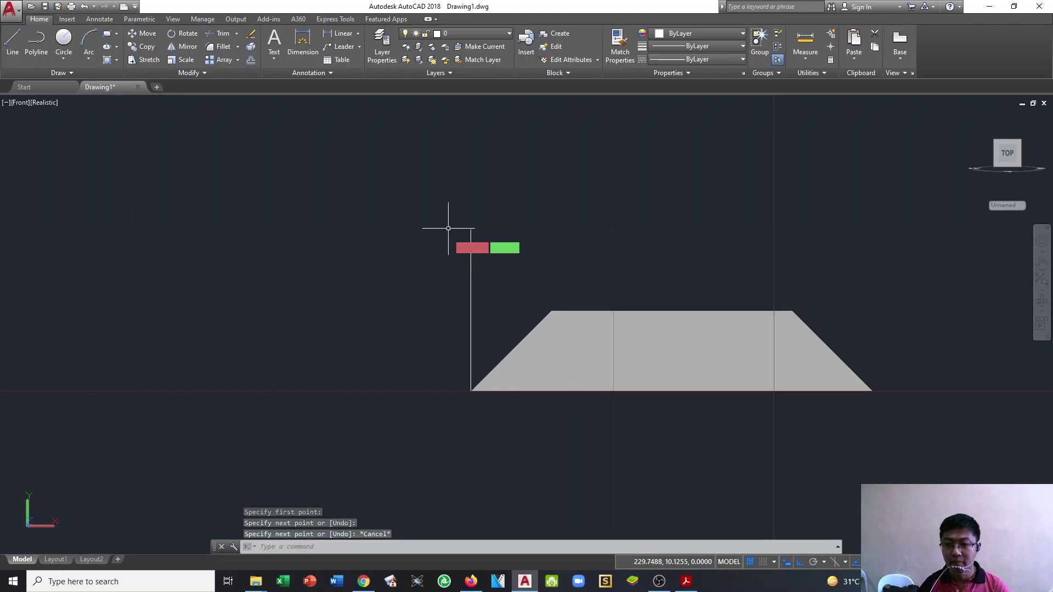
key("Escape")
key("Escape")
Step: Add an angular dimension between the tapered solid's left sloped edge and the vertical line, placed above the solid
left_click(358, 34)
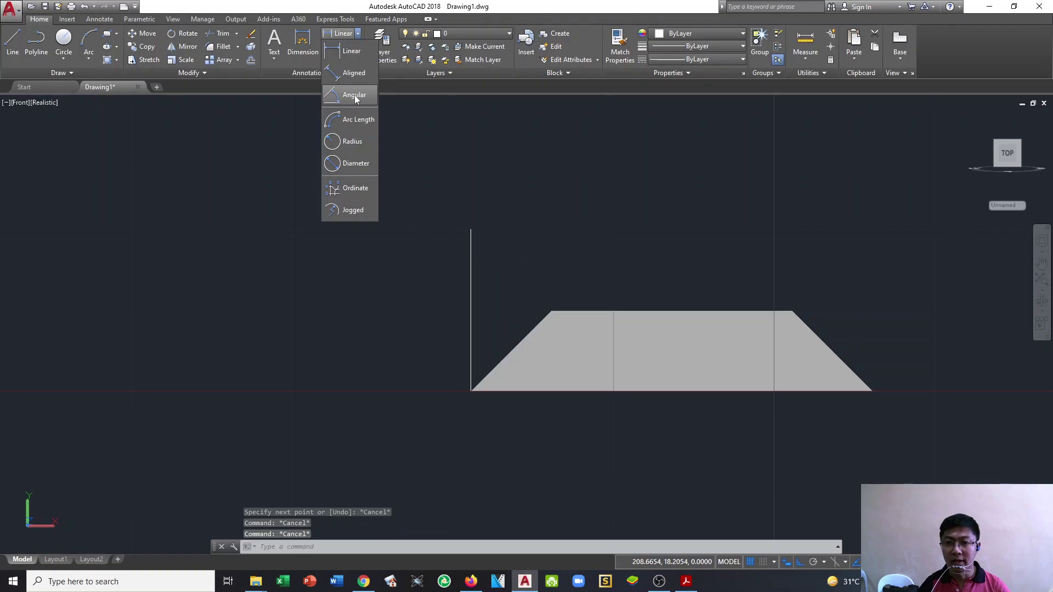
left_click(354, 95)
left_click(496, 364)
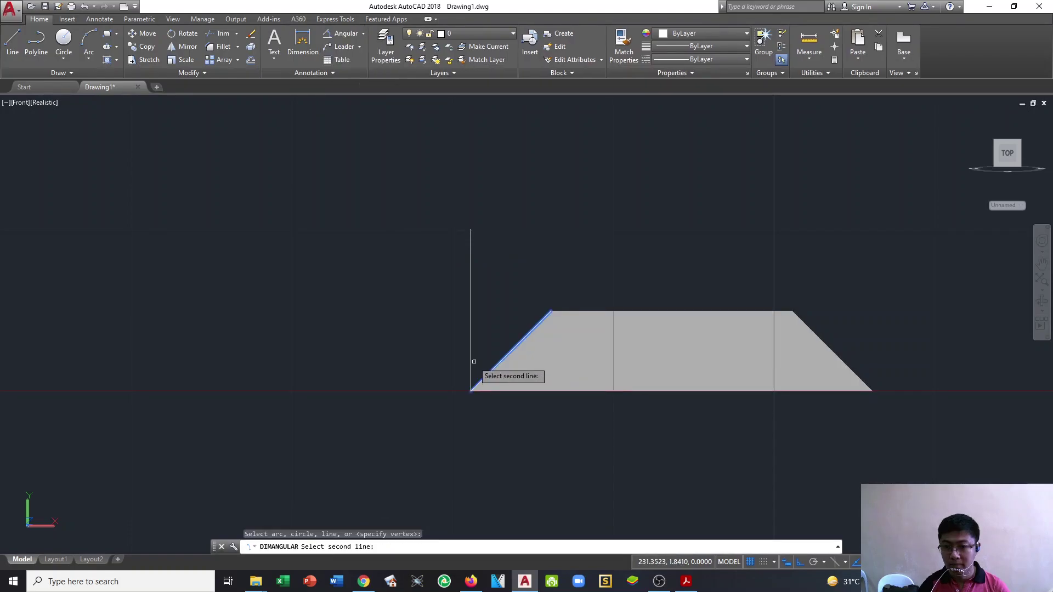
left_click(472, 361)
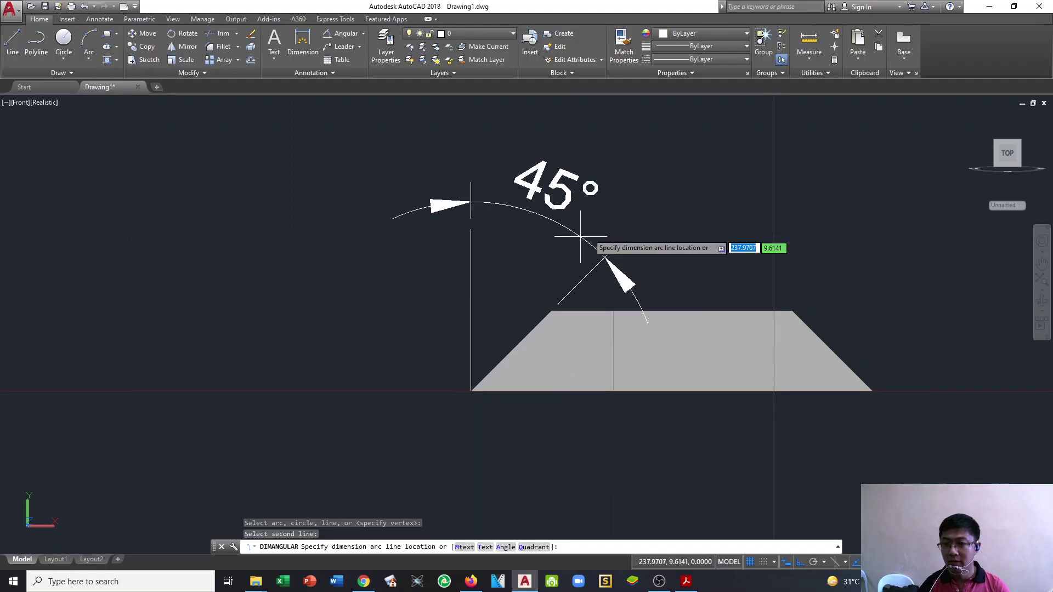
left_click(578, 239)
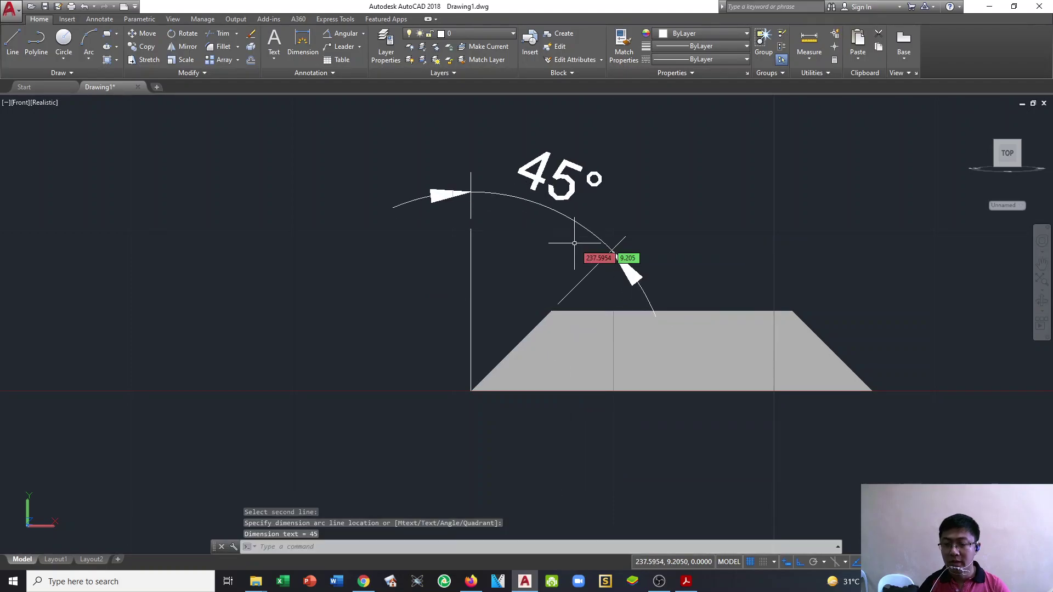
key("Escape")
key("Escape")
Step: Add a vertical linear dimension of the tapered solid's height from its upper-left to its lower-left corner
left_click(363, 33)
key("Escape")
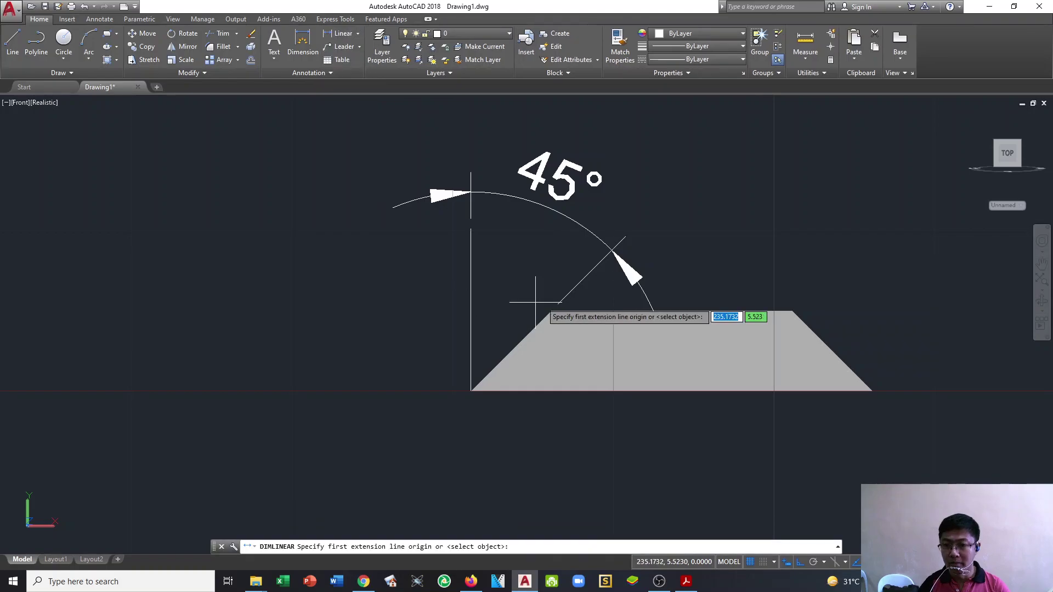
left_click(550, 311)
left_click(472, 391)
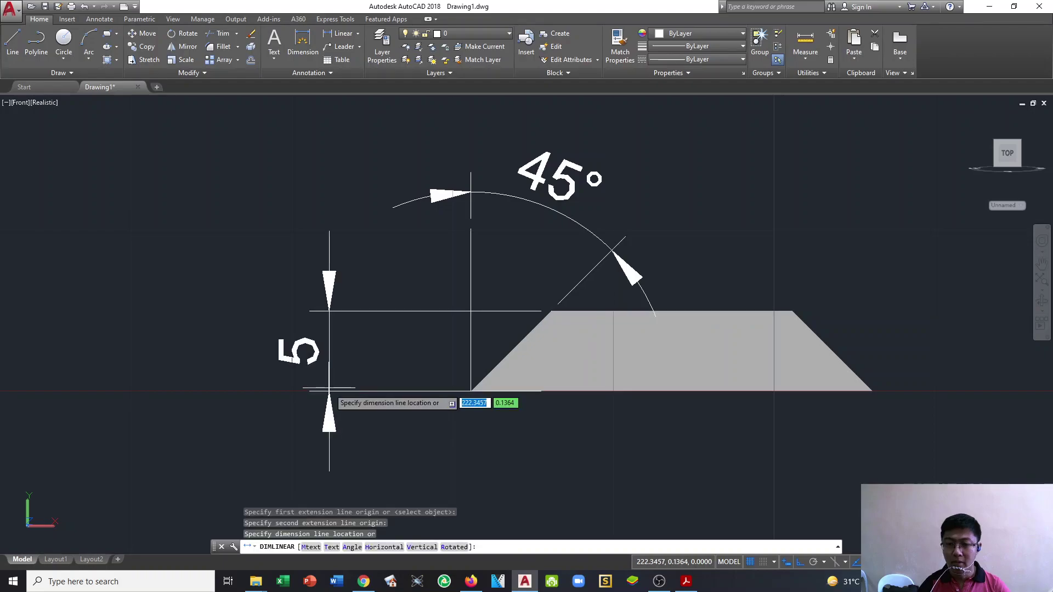
left_click(329, 389)
key("Escape")
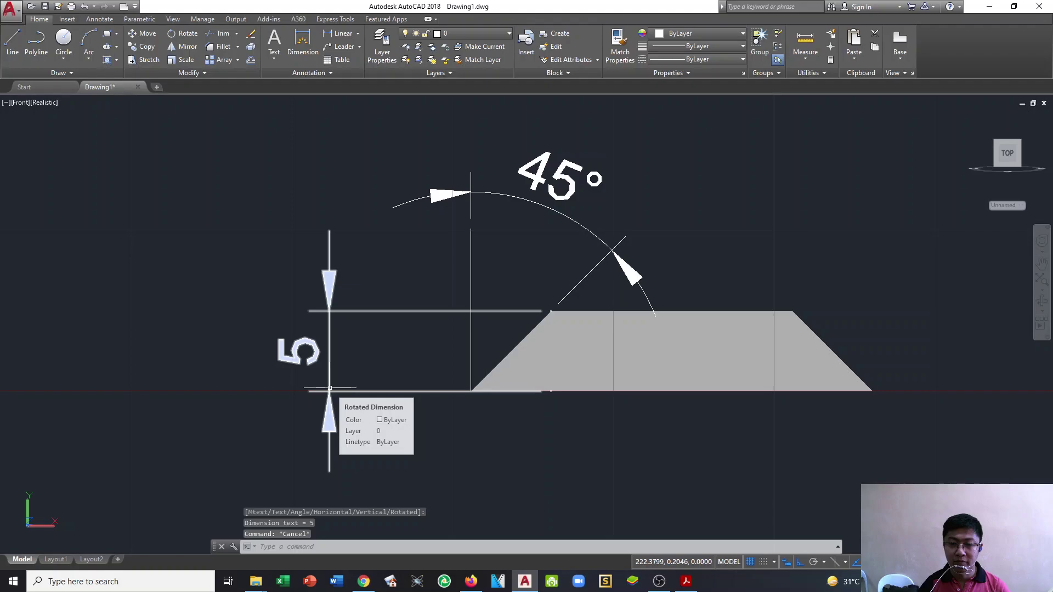
Step: Erase the angular and linear dimensions beside the tapered solid
left_click(332, 332)
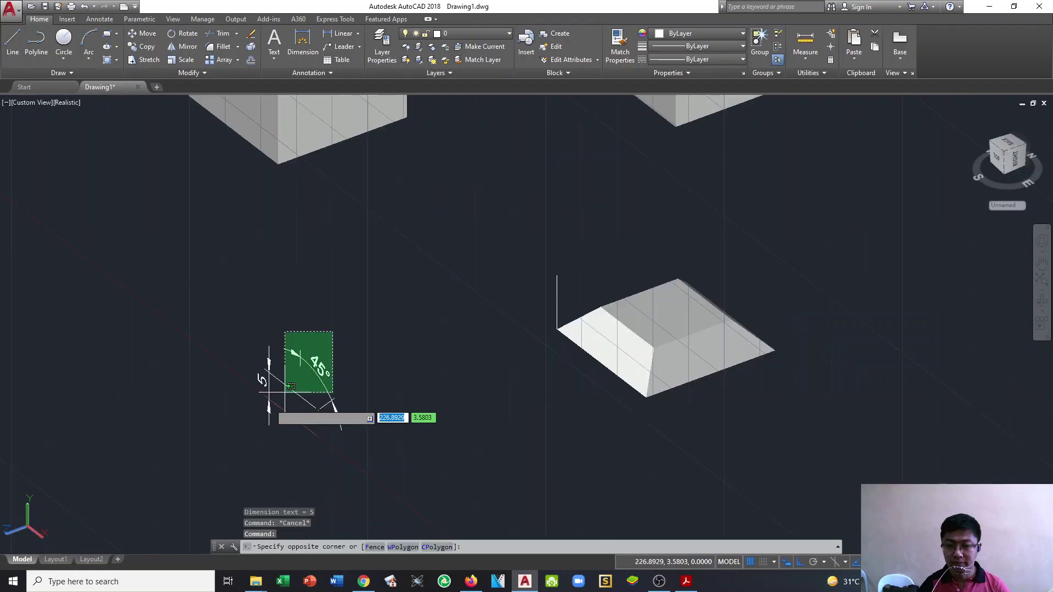
left_click(291, 386)
key("Delete")
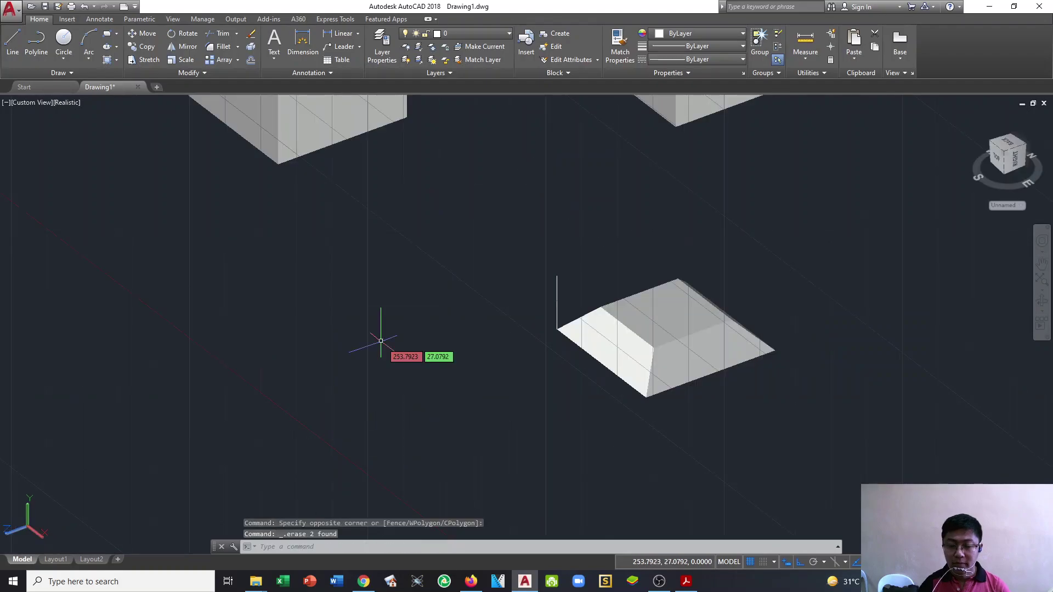
key("Escape")
key("Escape")
key("Escape")
scroll(340, 315, "down", 2)
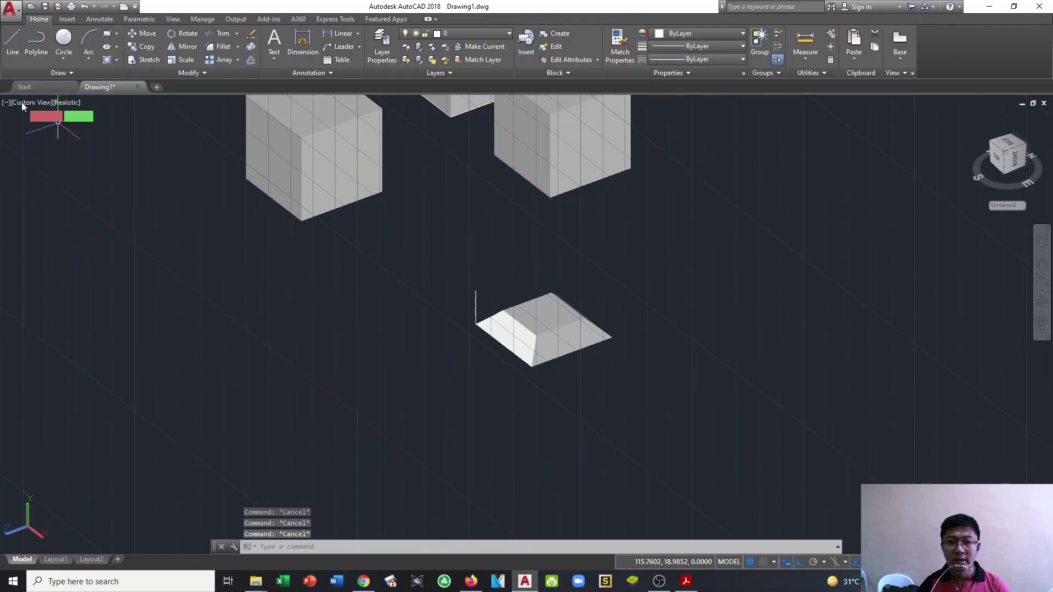
Step: In the Top view, erase the vertical reference line at the tapered solid's lower-left corner
middle_click_drag(422, 338, 418, 335)
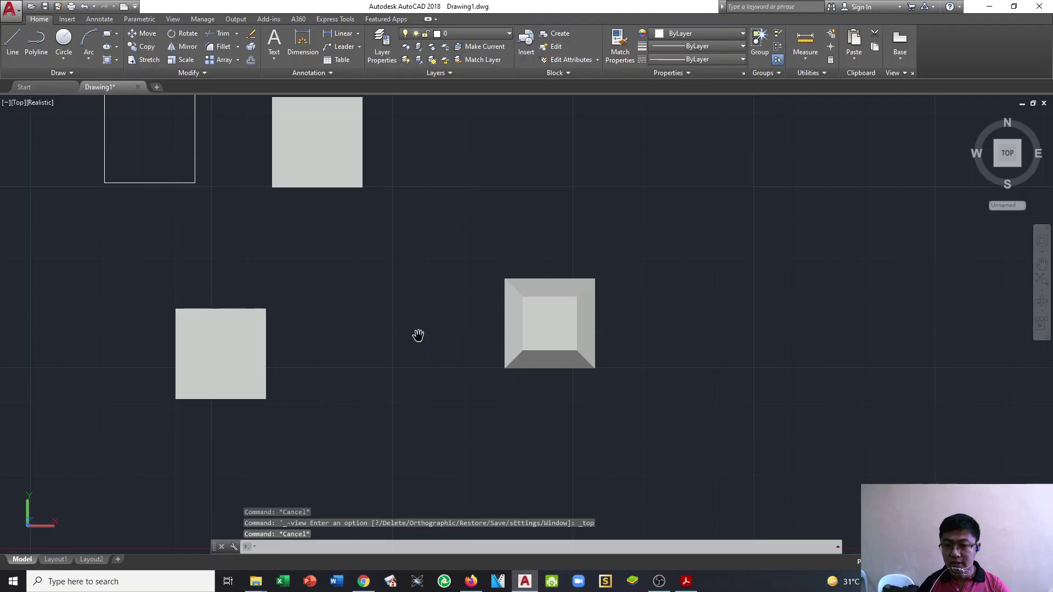
scroll(418, 335, "up", 1)
left_click(476, 321)
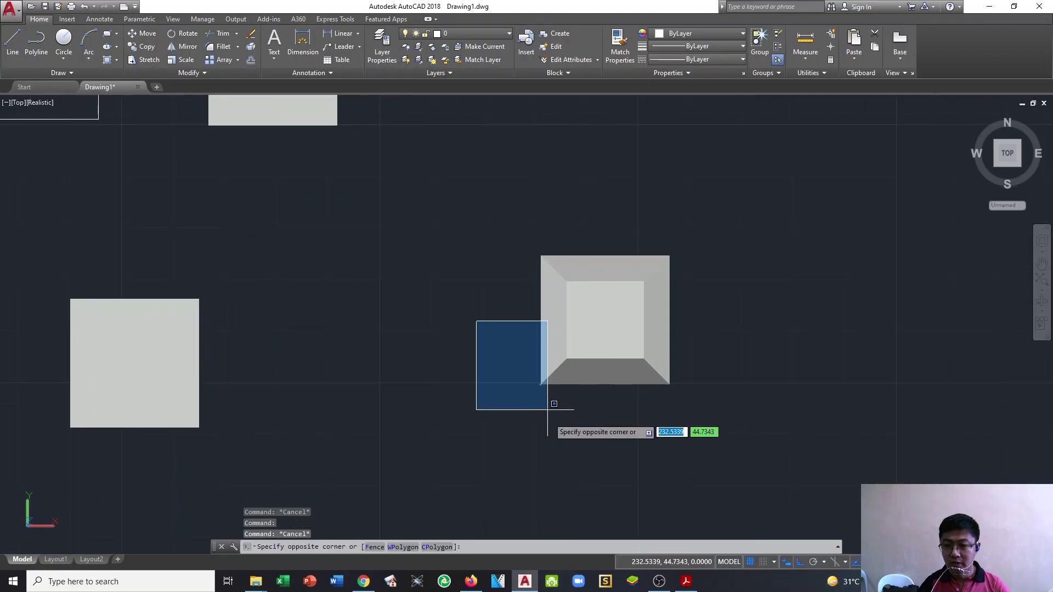
left_click(547, 409)
key("Delete")
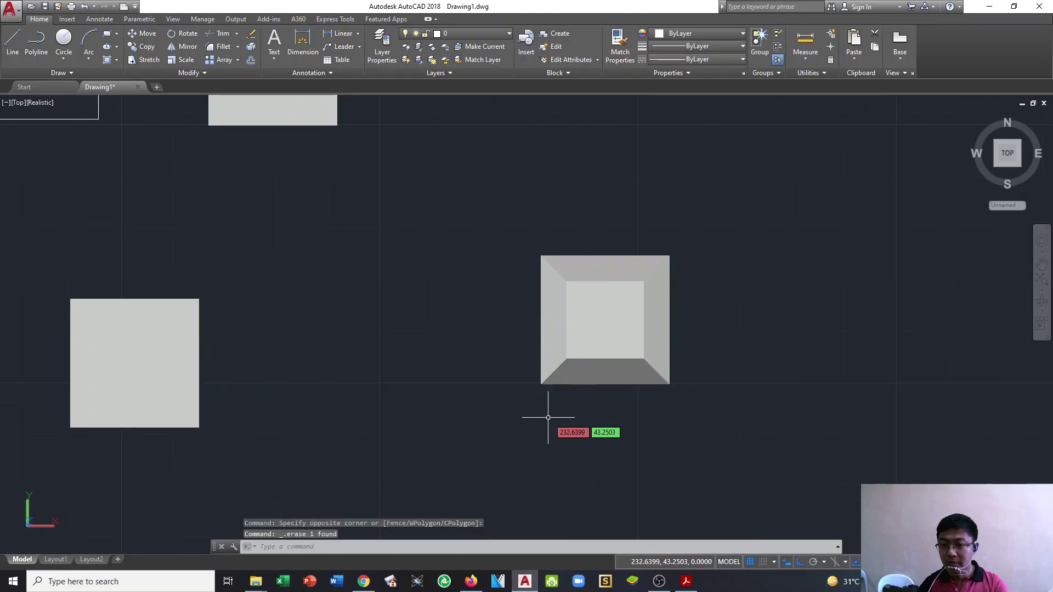
Step: Examine the tapered solid's sloped faces from above and from an orbited angle
mouse_move(599, 336)
middle_mouse_down()
mouse_move(533, 345)
mouse_move(432, 337)
middle_mouse_up()
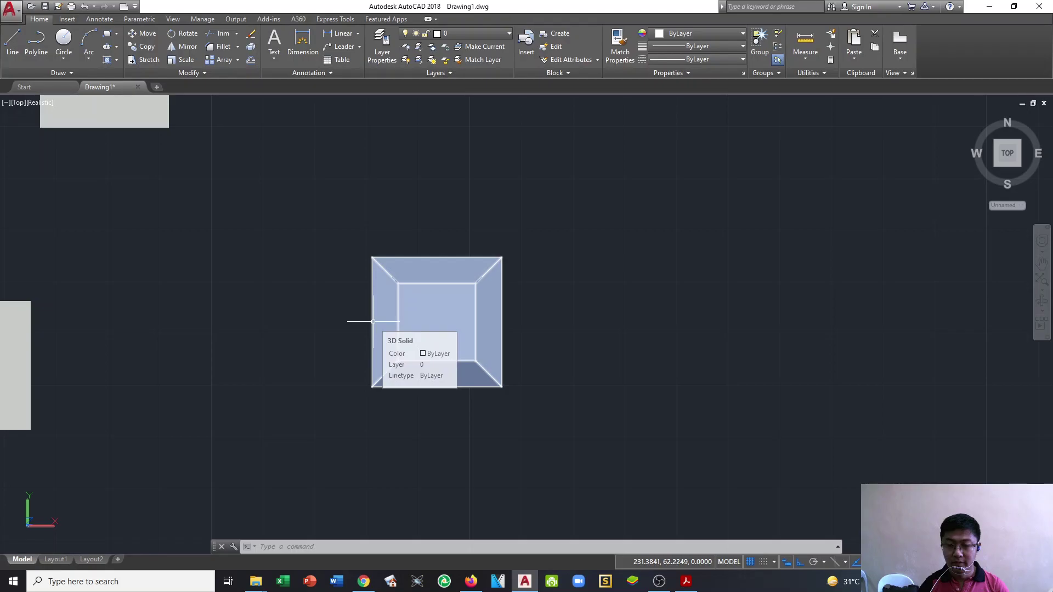
scroll(373, 321, "up", 3)
left_click(373, 321)
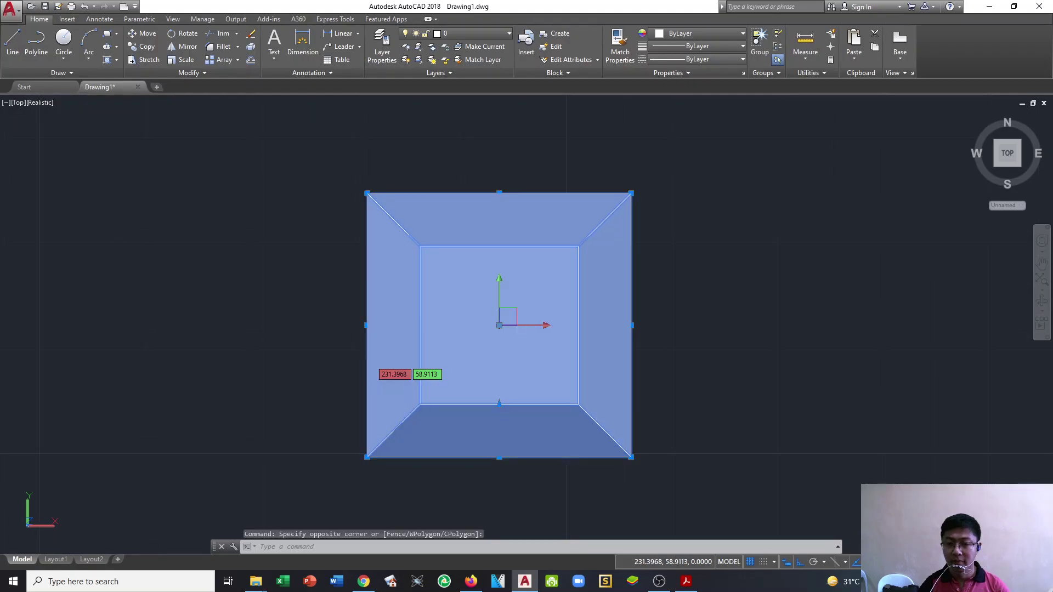
middle_click_drag(373, 356, 431, 280, "shift")
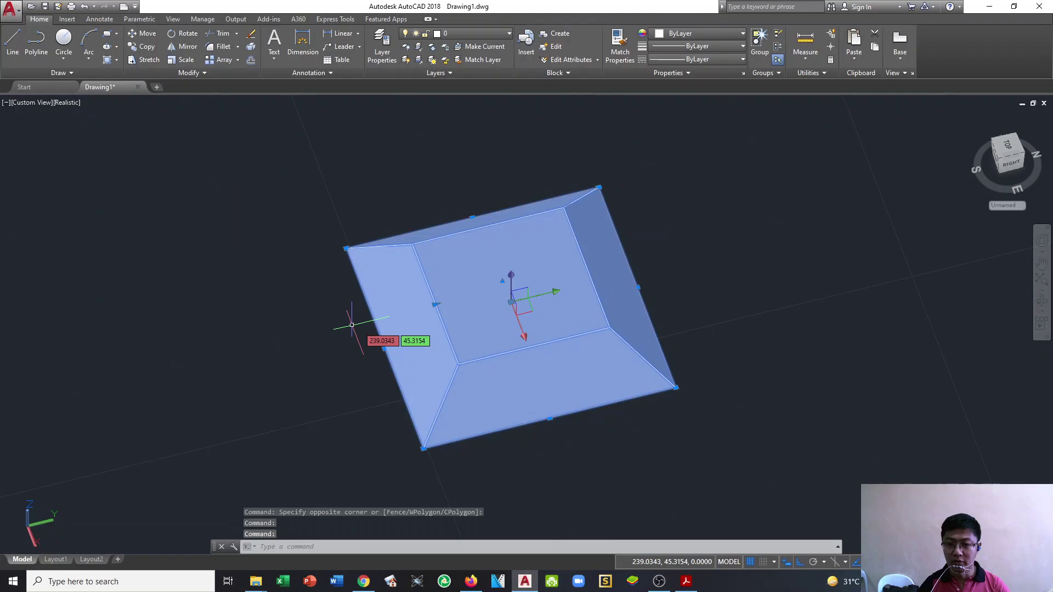
key("Escape")
key("Escape")
key("Escape")
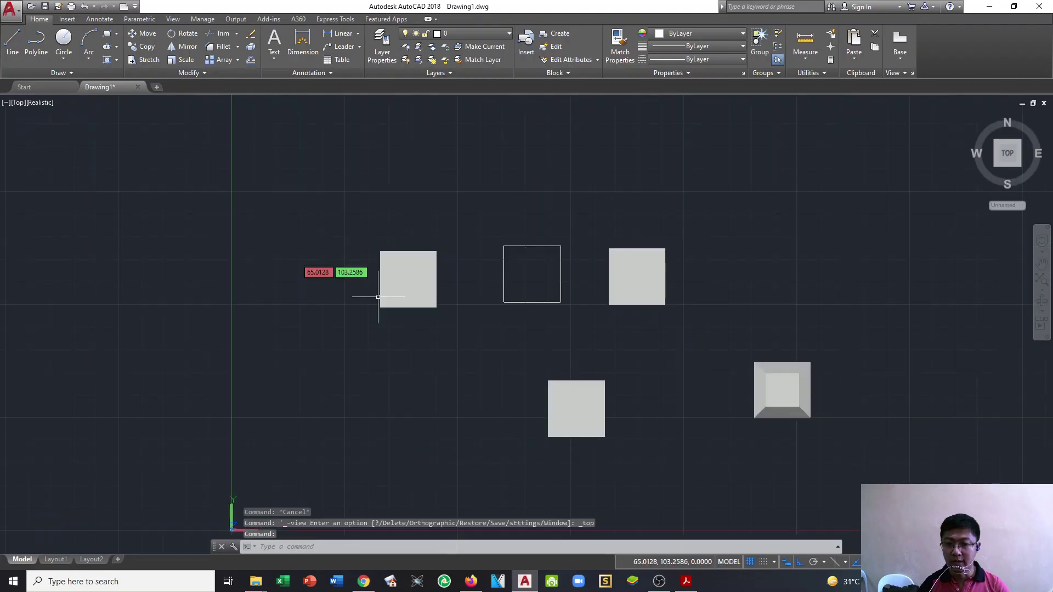
left_click(282, 192)
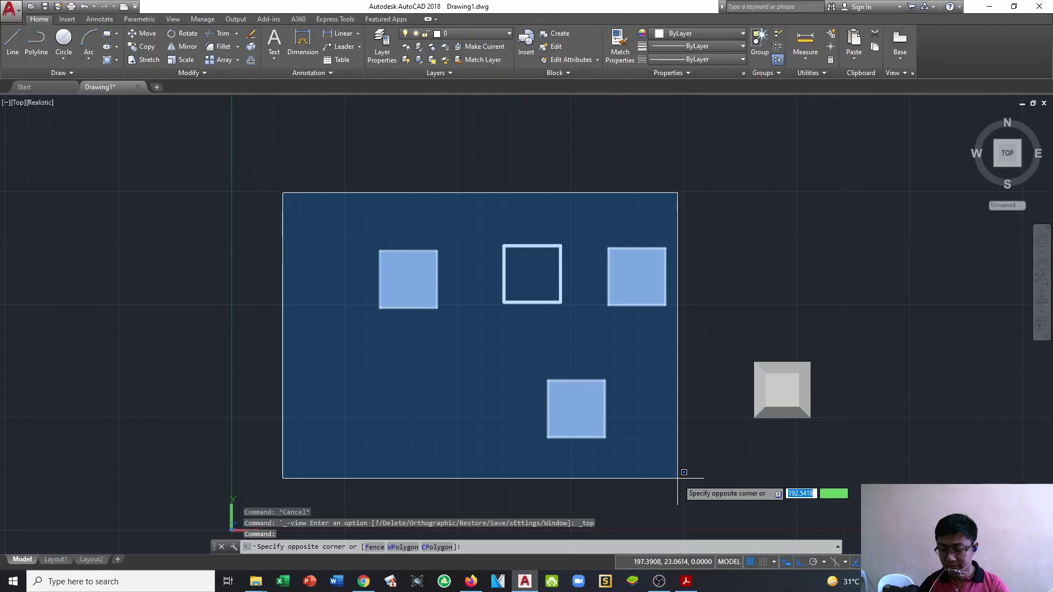
key("Escape")
key("Escape")
Step: Slice the tapered solid in half through the midpoints of its left and right base edges, keeping both sides
type("SL")
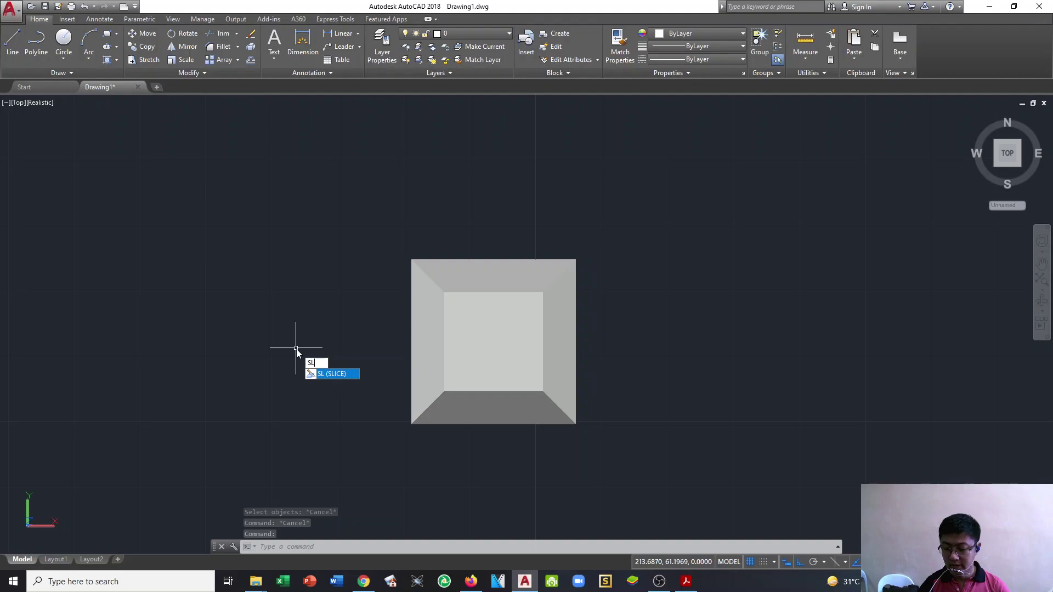
key("Return")
left_click(359, 228)
left_click(641, 445)
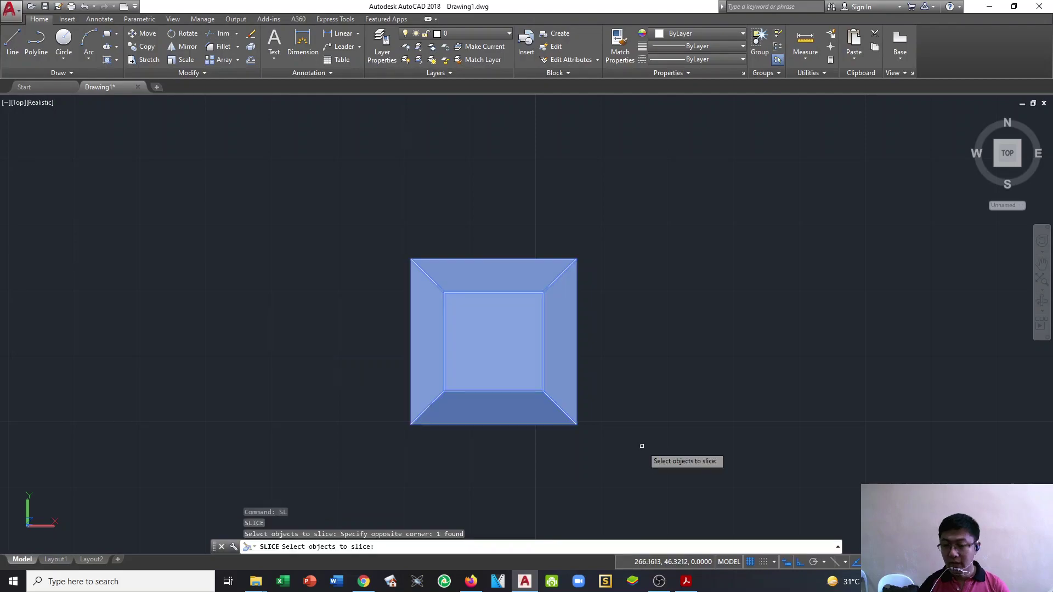
key("Return")
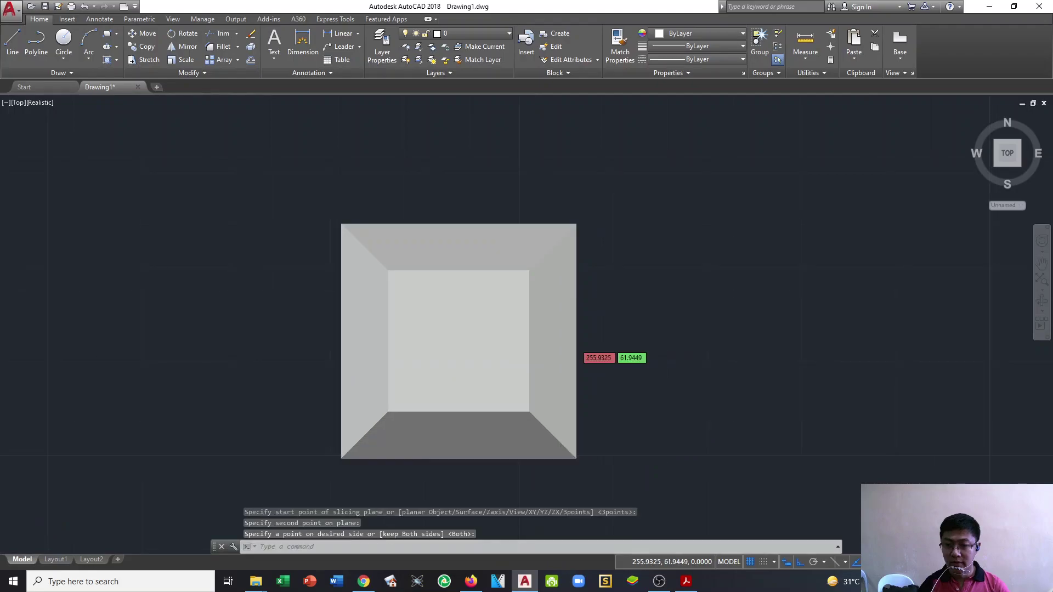
scroll(574, 343, "up", 1)
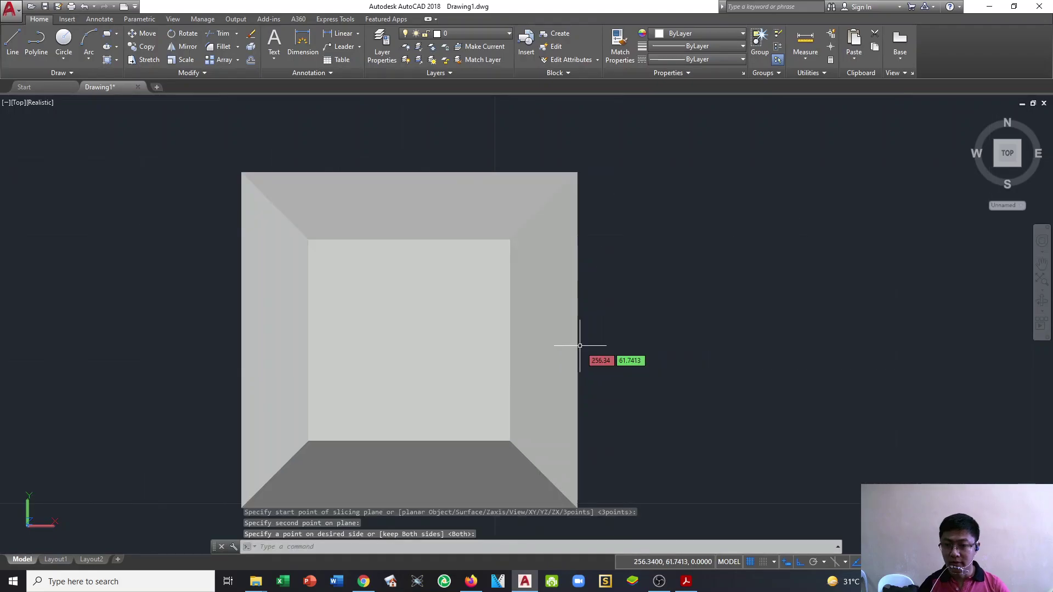
key("Escape")
Step: Show the sliced solid in the 2D Wireframe visual style from an angled 3D view
middle_click_drag(579, 346, 503, 302, "shift")
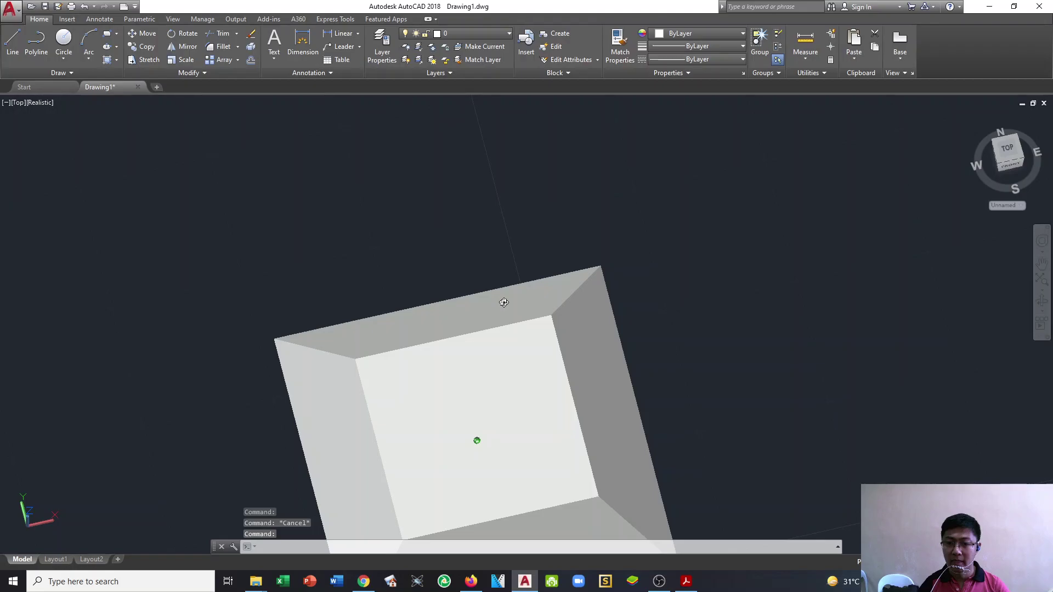
left_click(374, 384)
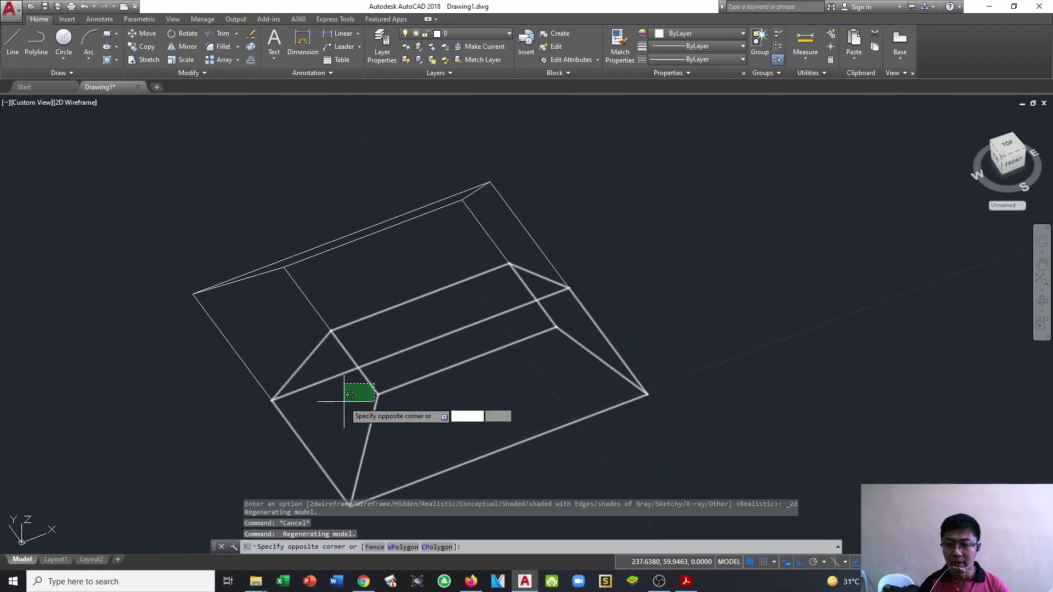
key("Escape")
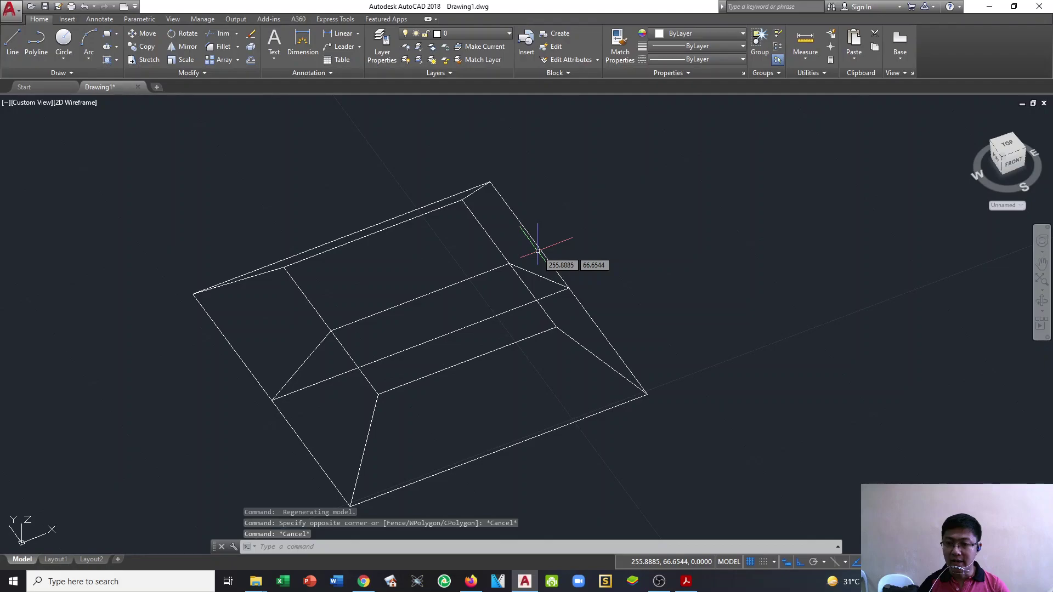
Step: Move the rear half of the sliced solid away from the front half to leave a gap
middle_click_drag(537, 251, 282, 341, "shift")
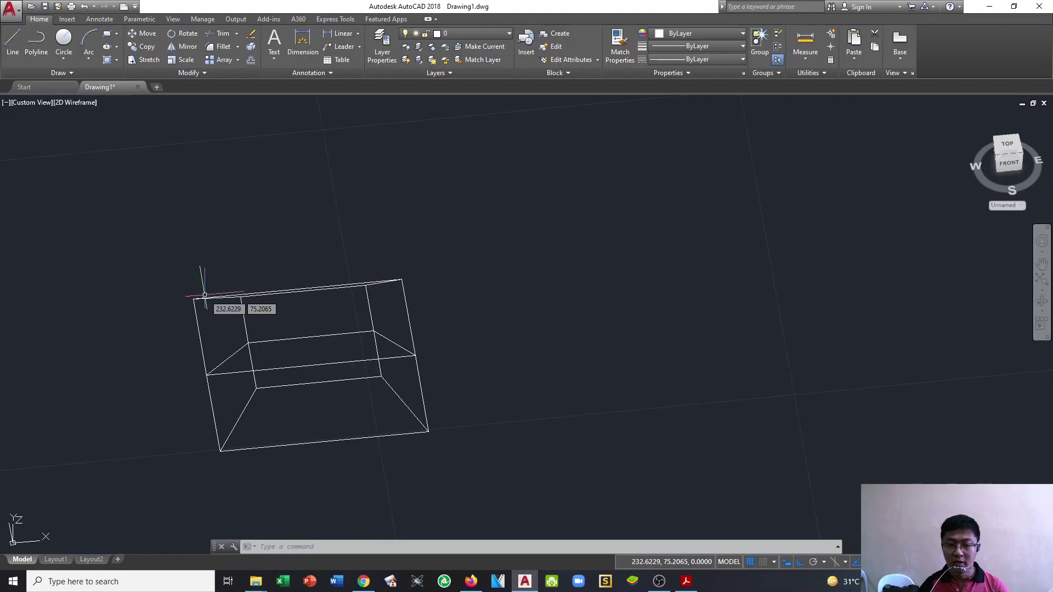
middle_click_drag(205, 295, 234, 296, "shift")
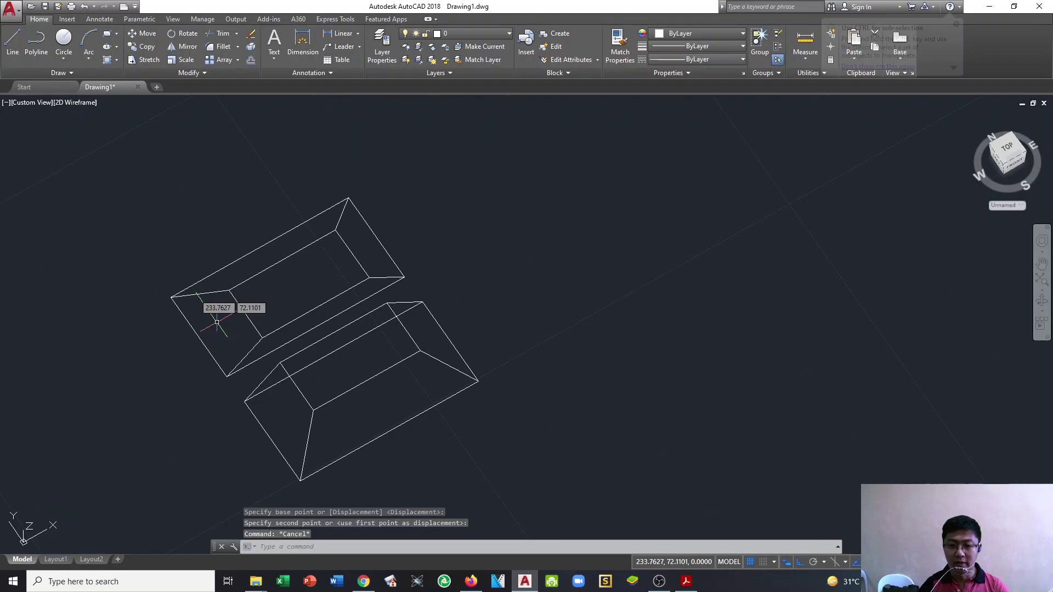
Step: Show the two separated halves in the Realistic visual style and view them from the front at an angle
left_click(75, 103)
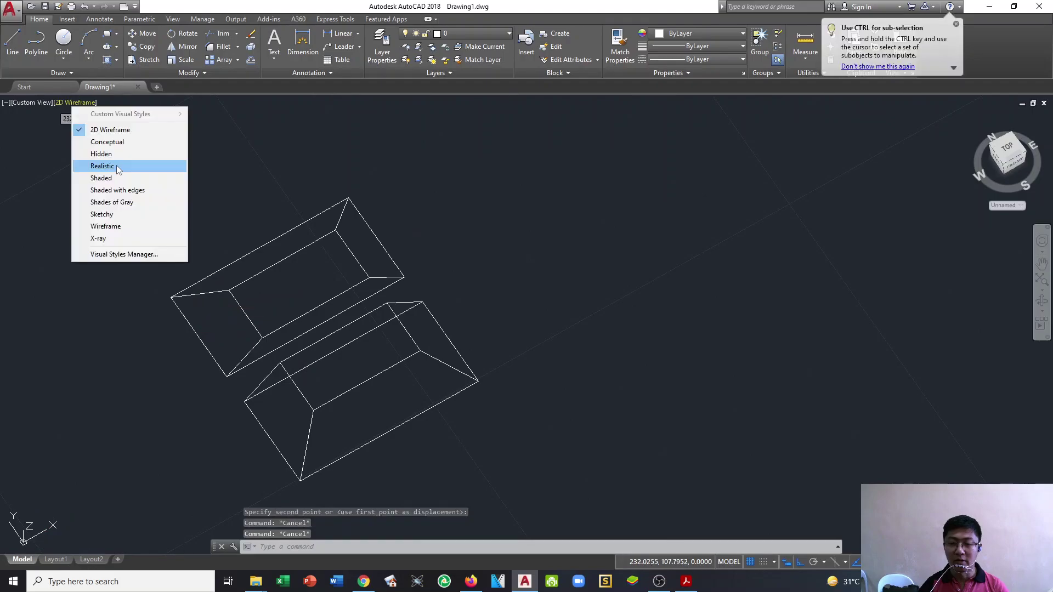
left_click(116, 166)
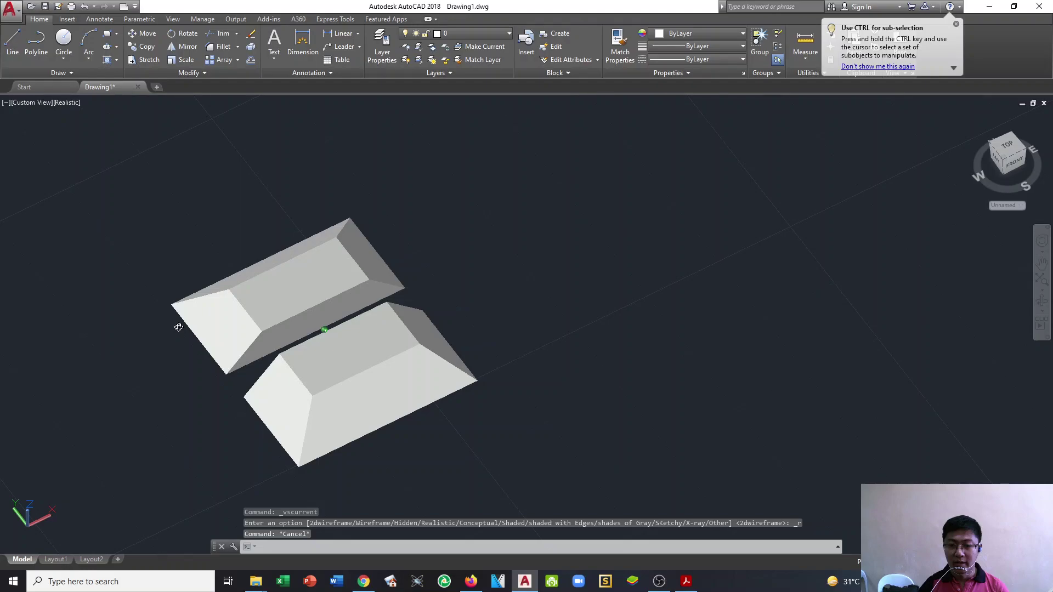
middle_click_drag(179, 327, 499, 368, "shift")
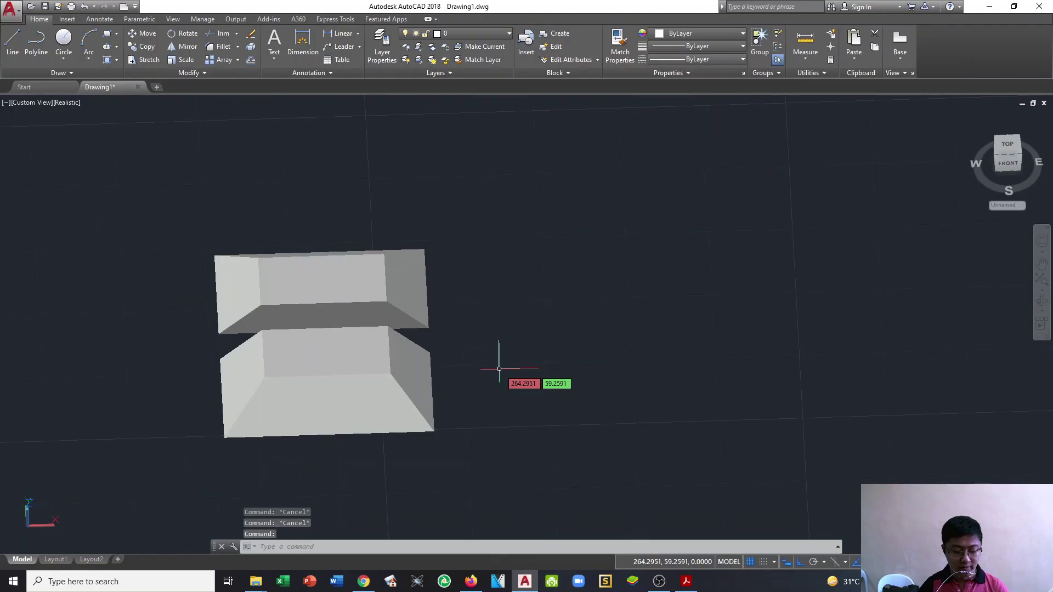
Step: Draw a rectangle starting behind the rear half and running across the right ends of both halves
type("rec")
key("Return")
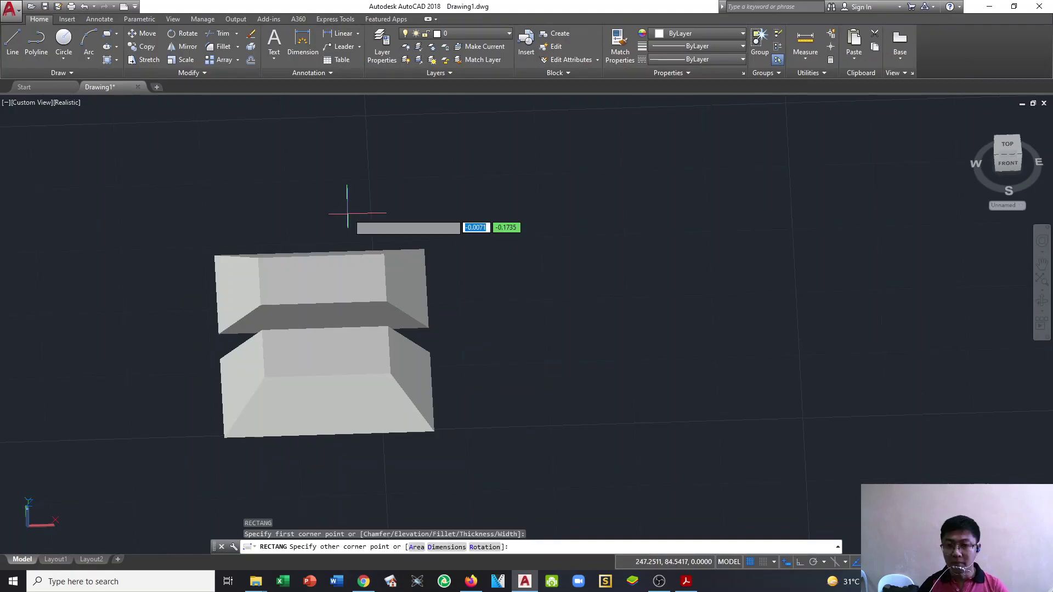
left_click(348, 213)
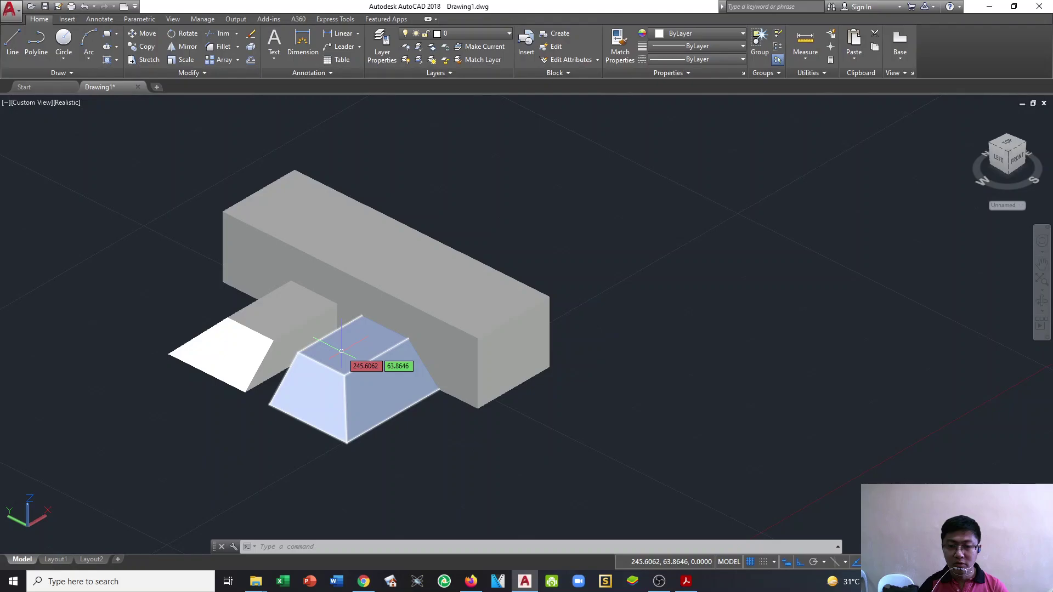
Step: Unite the long block and both tapered halves into one solid, and select the result to check it
type("UNI")
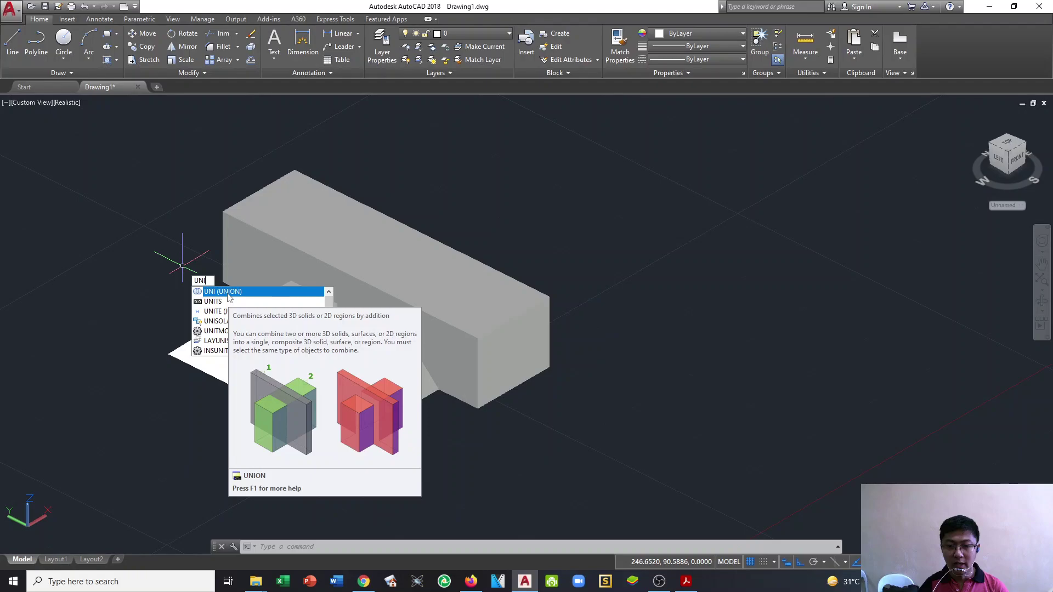
key("Escape")
key("Escape")
mouse_move(229, 296)
middle_mouse_down("shift")
mouse_move(298, 434)
mouse_move(363, 425)
mouse_move(224, 477)
mouse_move(271, 455)
middle_mouse_up("shift")
left_click(582, 357)
left_click(479, 401)
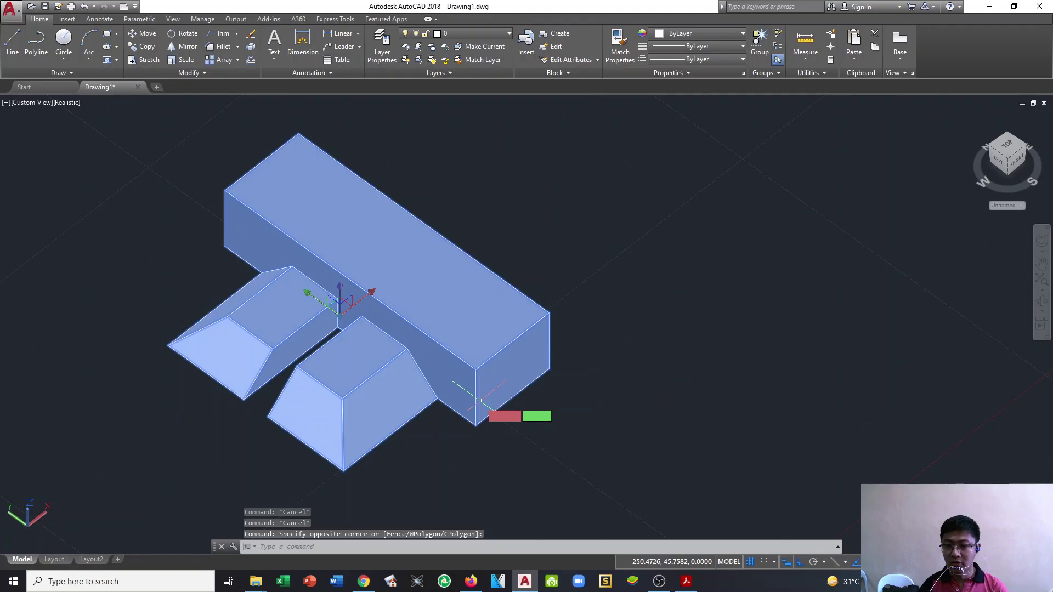
right_click(557, 362, "shift")
middle_click_drag(479, 400, 583, 360, "shift")
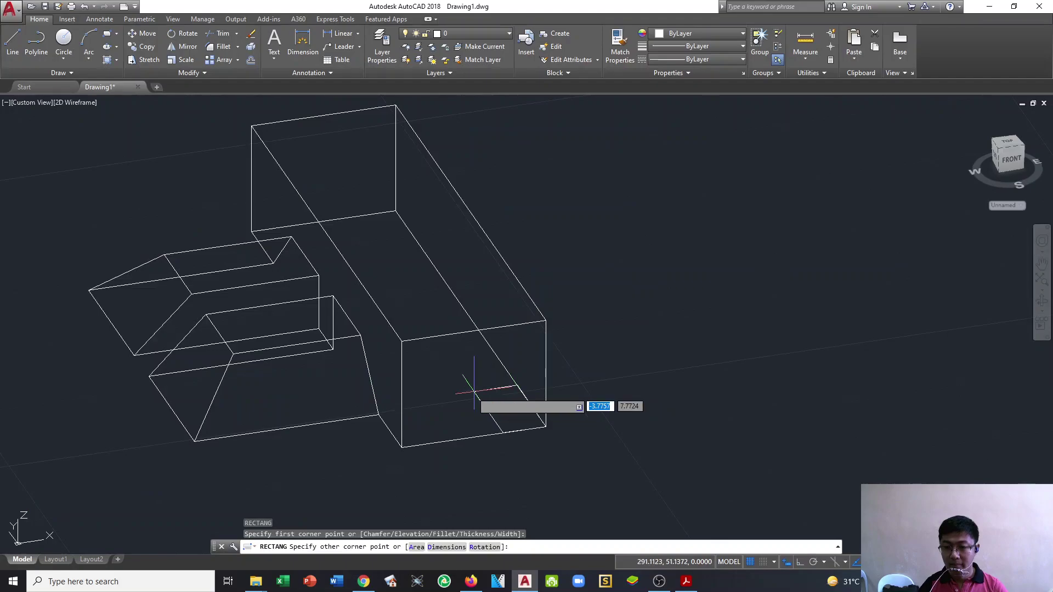
Step: Draw a small rectangle at the block's front right base corner and extrude it upward past the block's top
key("Escape")
key("Escape")
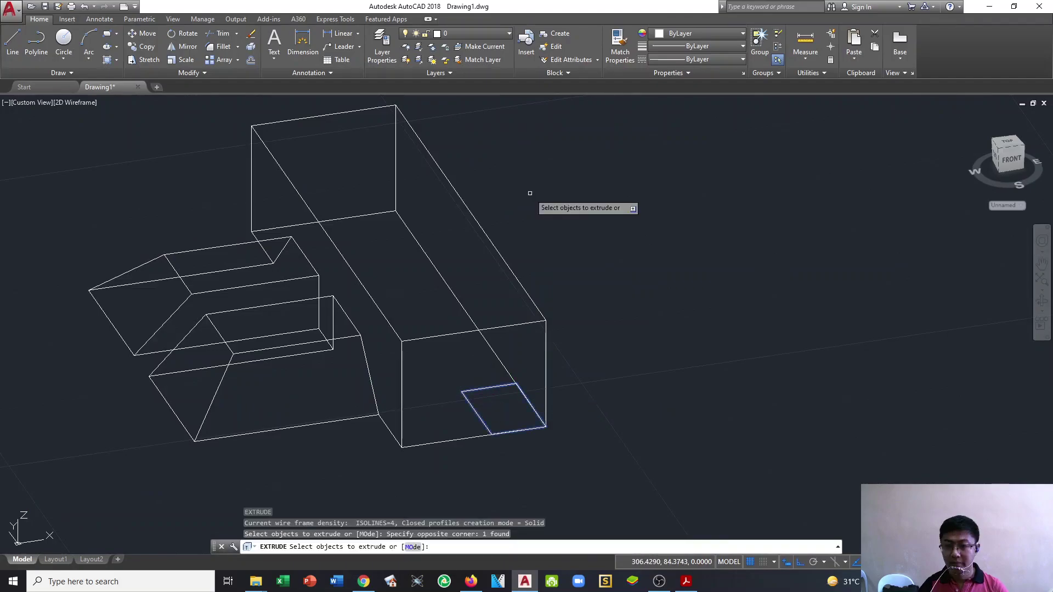
key("Return")
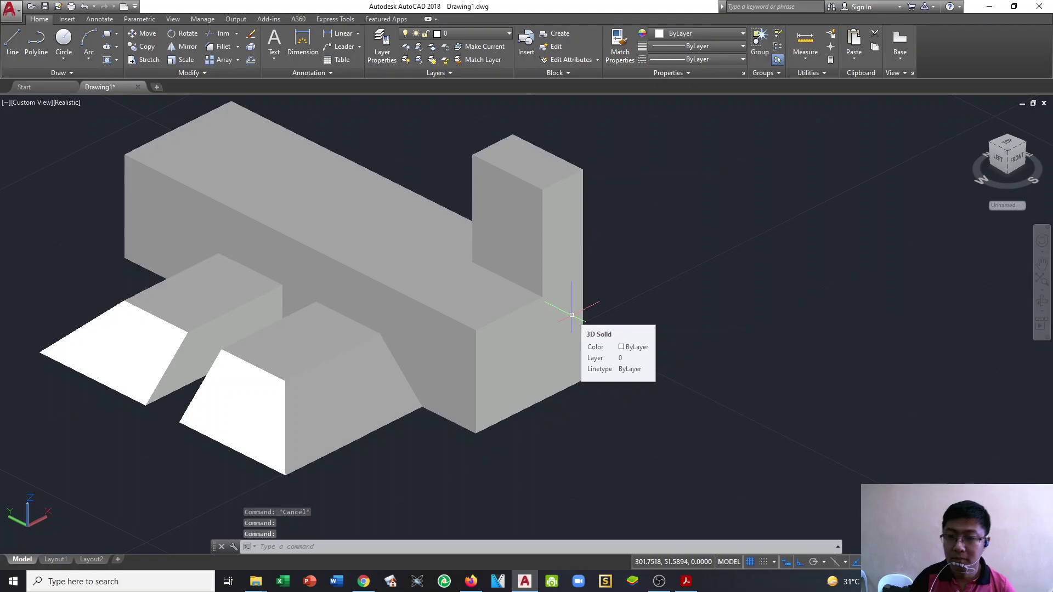
Step: Subtract the tall box from the united solid to cut a notch in the block's corner
left_click(571, 315)
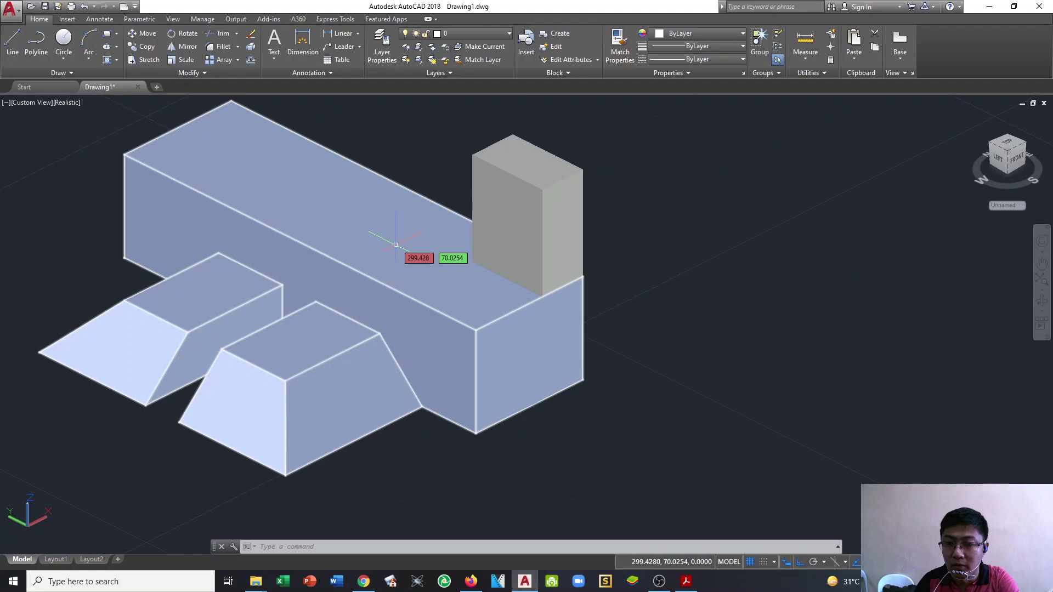
type("su")
key("Return")
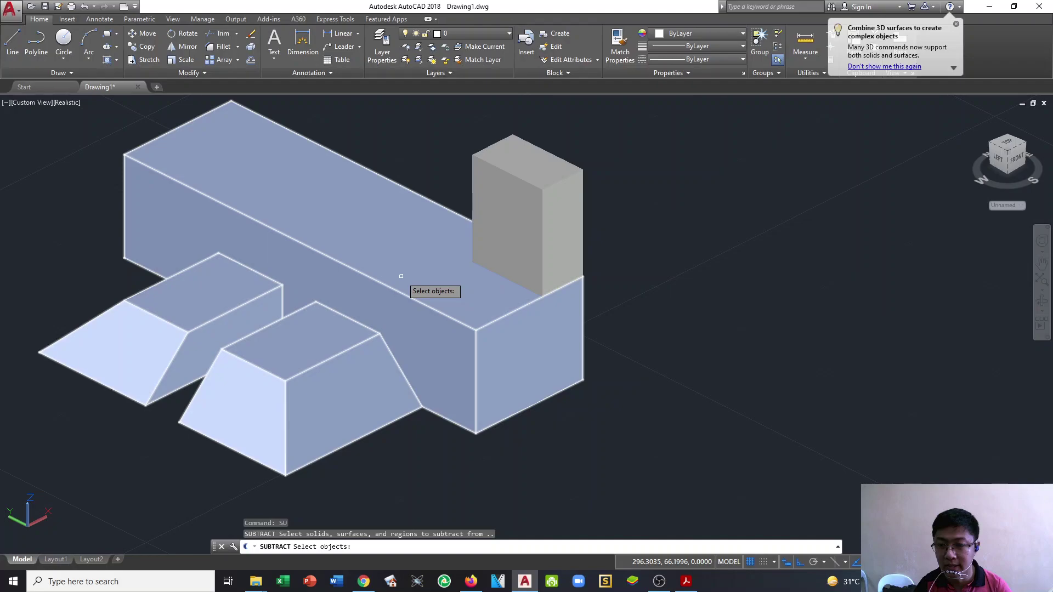
Step: Undo the most recent operations on the notched solid
key("ctrl+z")
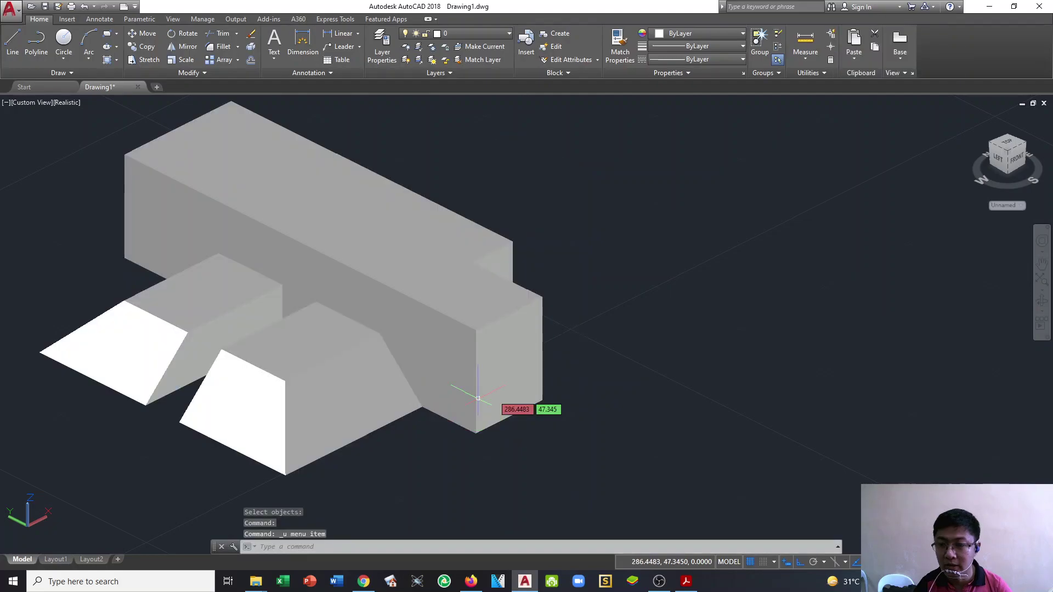
key("ctrl+z")
key("ctrl+z")
Step: Inspect the notched solid from several angles and undo the last view changes
middle_click_drag(613, 262, 351, 290, "shift")
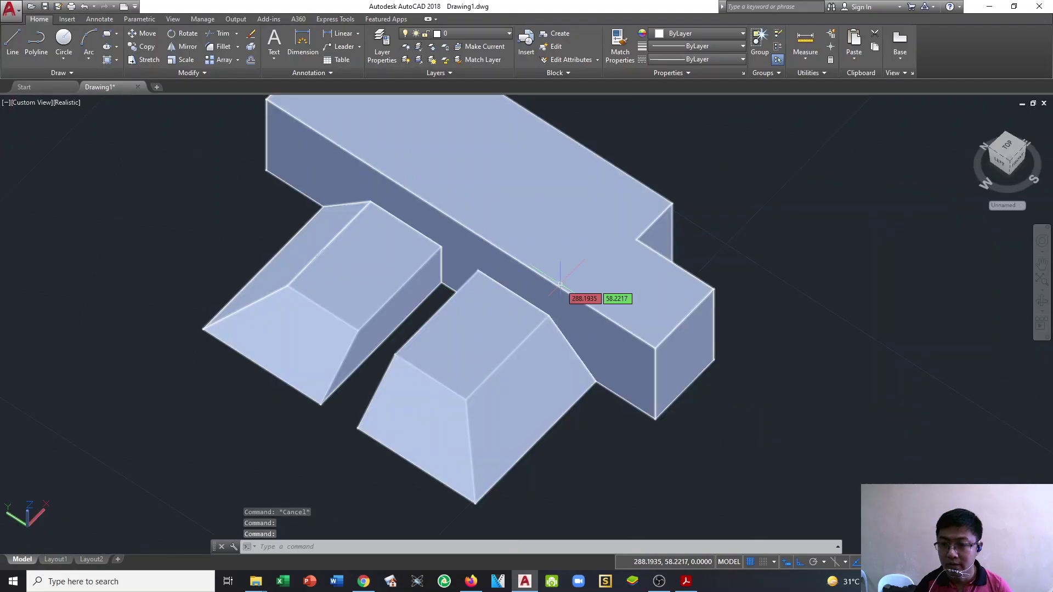
middle_click_drag(560, 284, 505, 296)
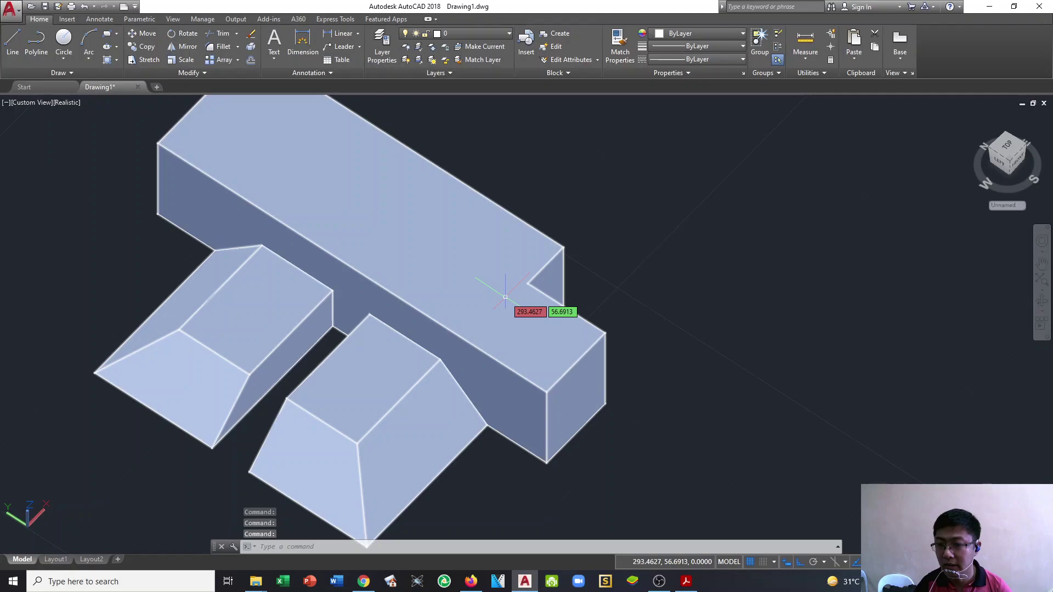
key("ctrl+z")
key("ctrl+z")
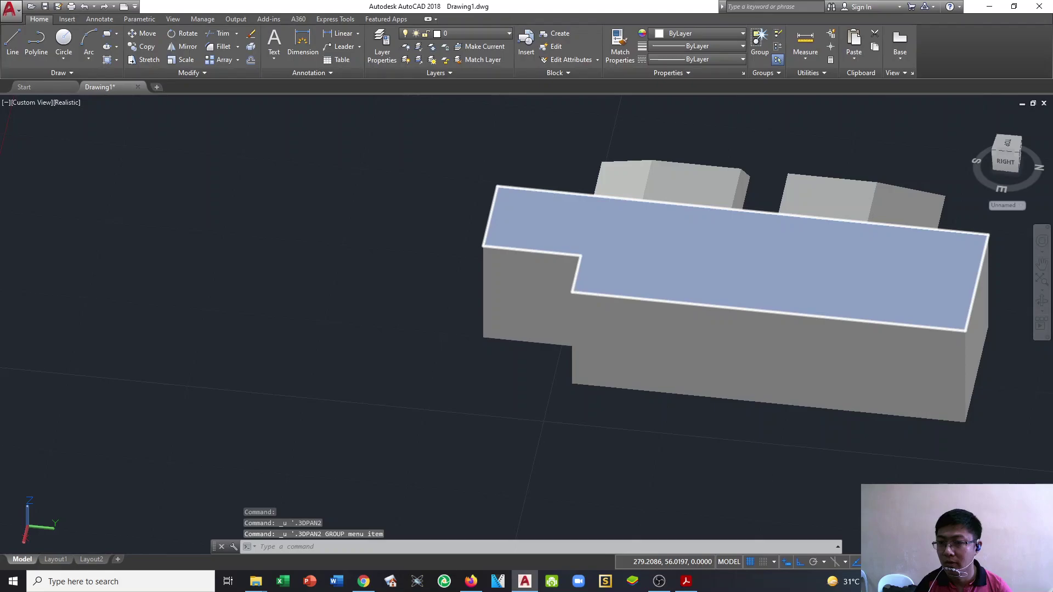
Step: Delete the flat object lying on the top face of the notched block
key("Delete")
middle_click_drag(296, 340, 500, 361, "shift")
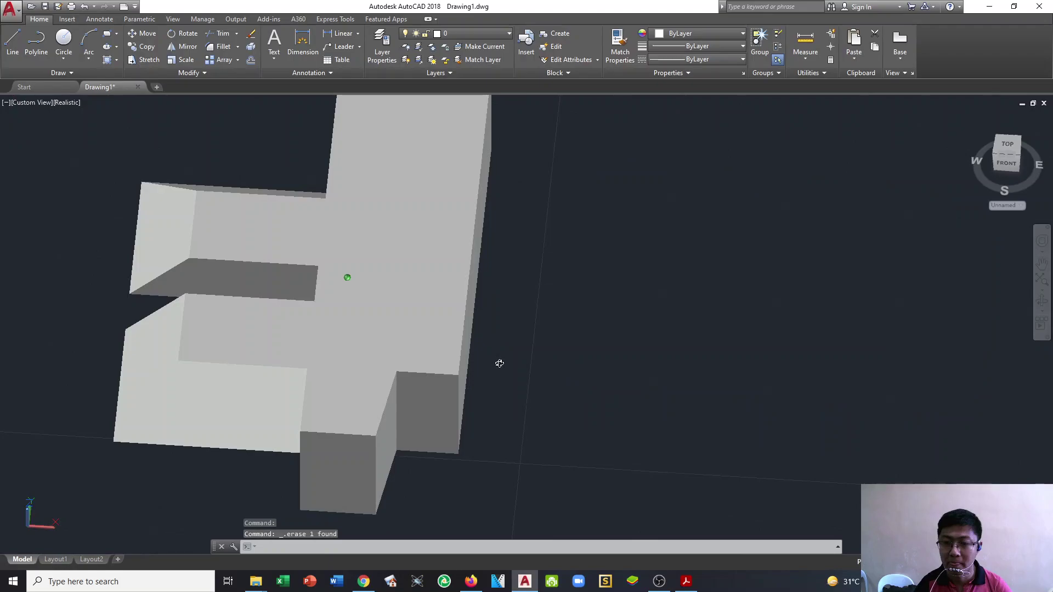
scroll(540, 377, "down", 3)
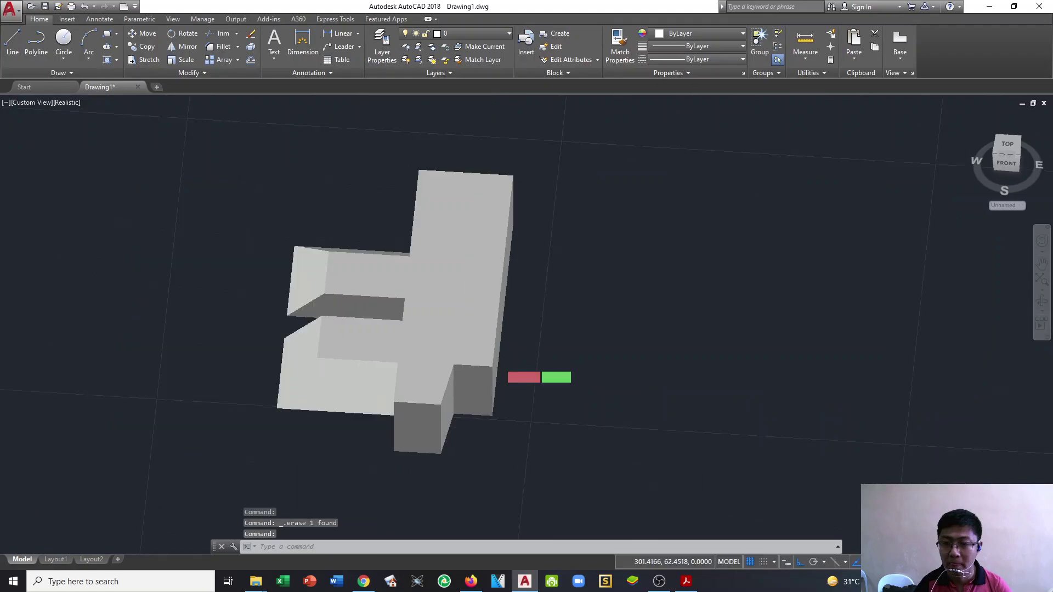
Step: Unite the remaining overlapping objects of the notched block into one solid and inspect it from several sides
type("UNI")
key("Return")
left_click_drag(548, 433, 375, 262)
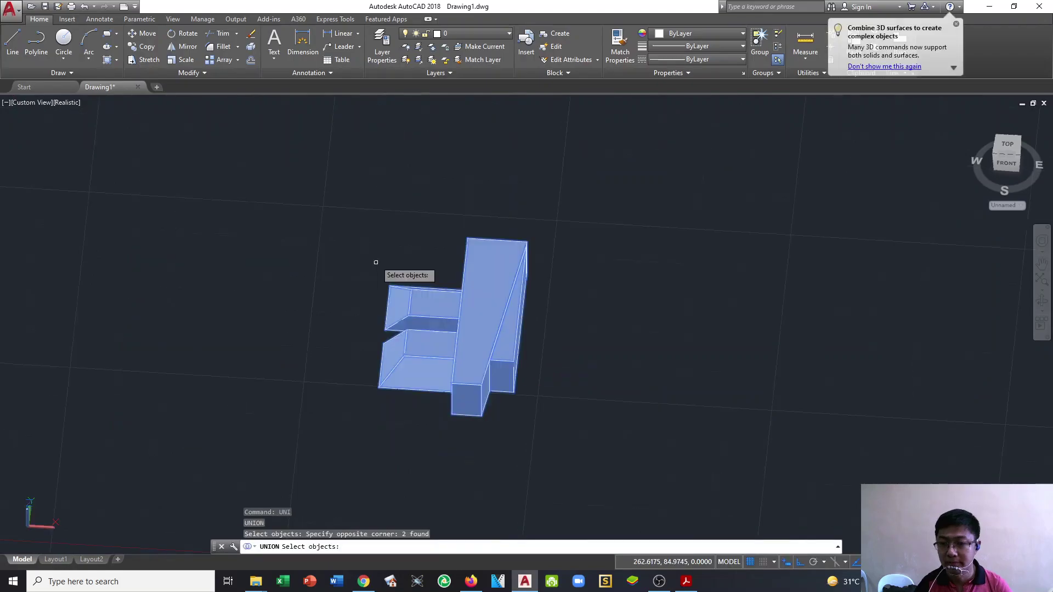
key("Escape")
key("Escape")
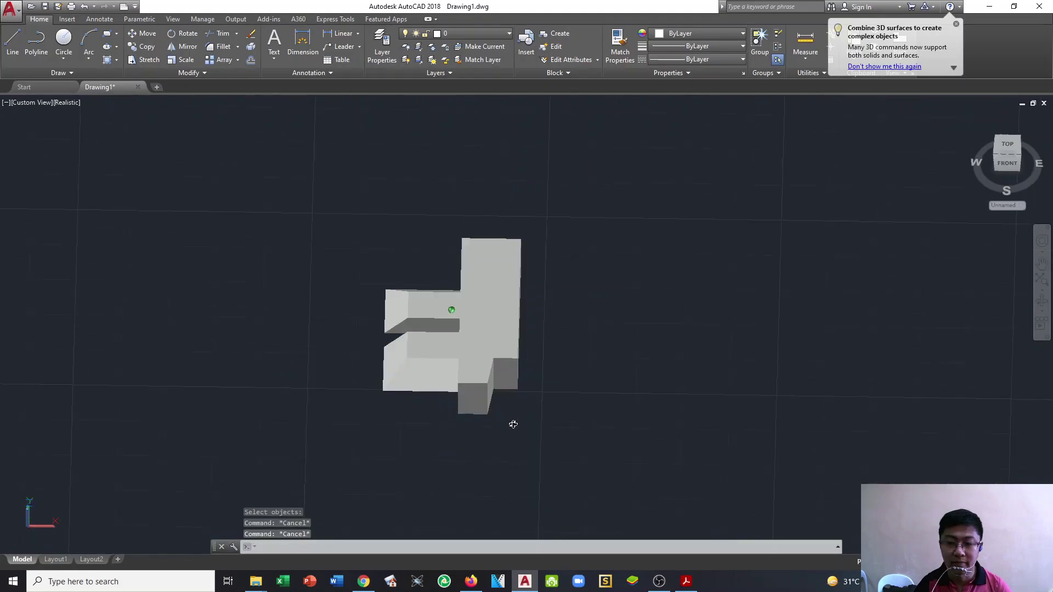
middle_click_drag(512, 423, 573, 393, "shift")
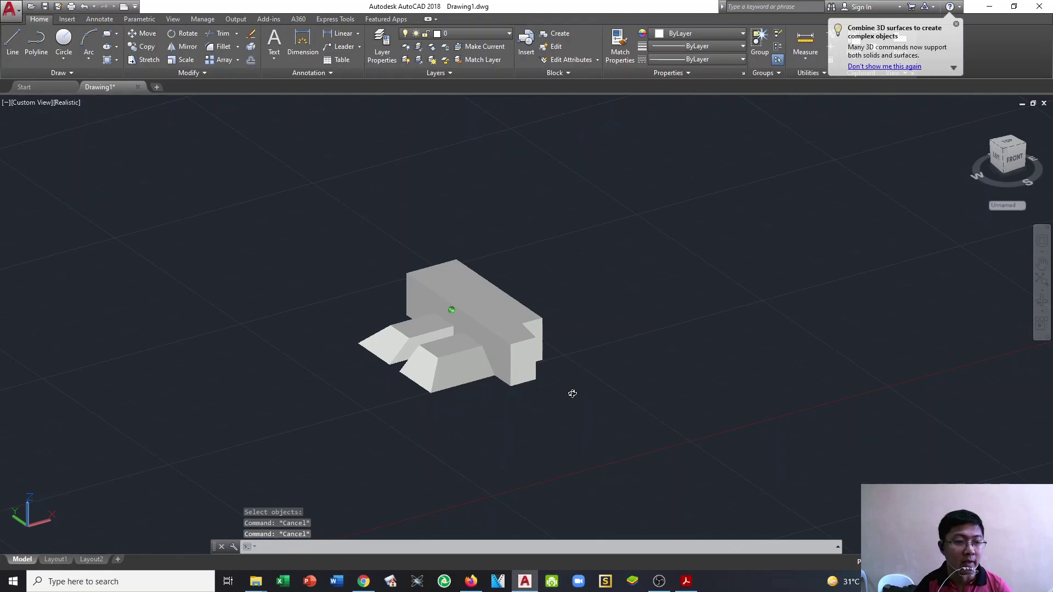
middle_click_drag(572, 393, 423, 242, "shift")
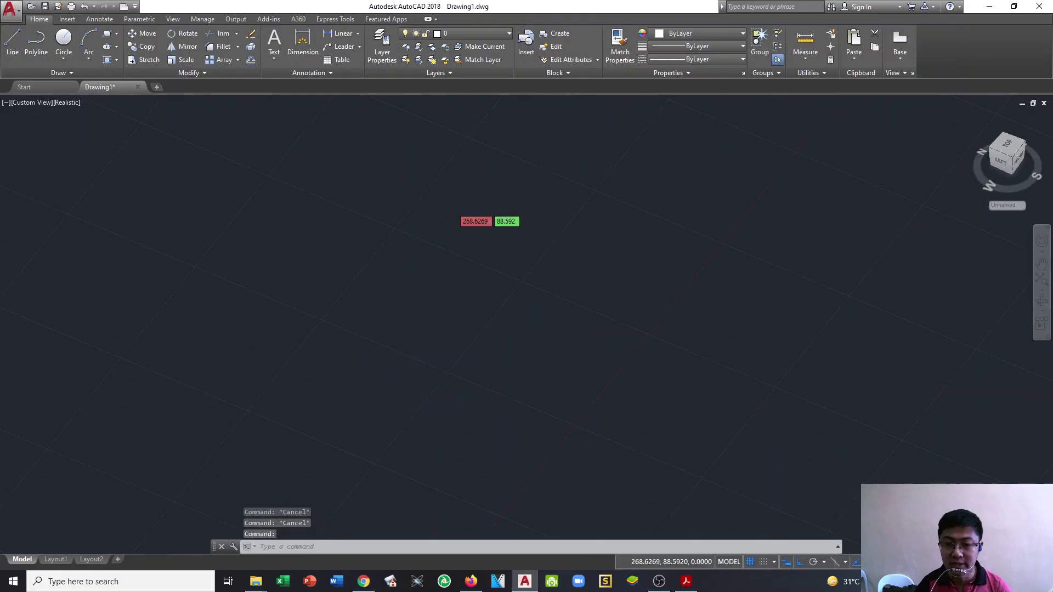
Step: Start a helix in the empty area near the origin with its base center at 50,50
middle_click_drag(454, 214, 180, 256, "shift")
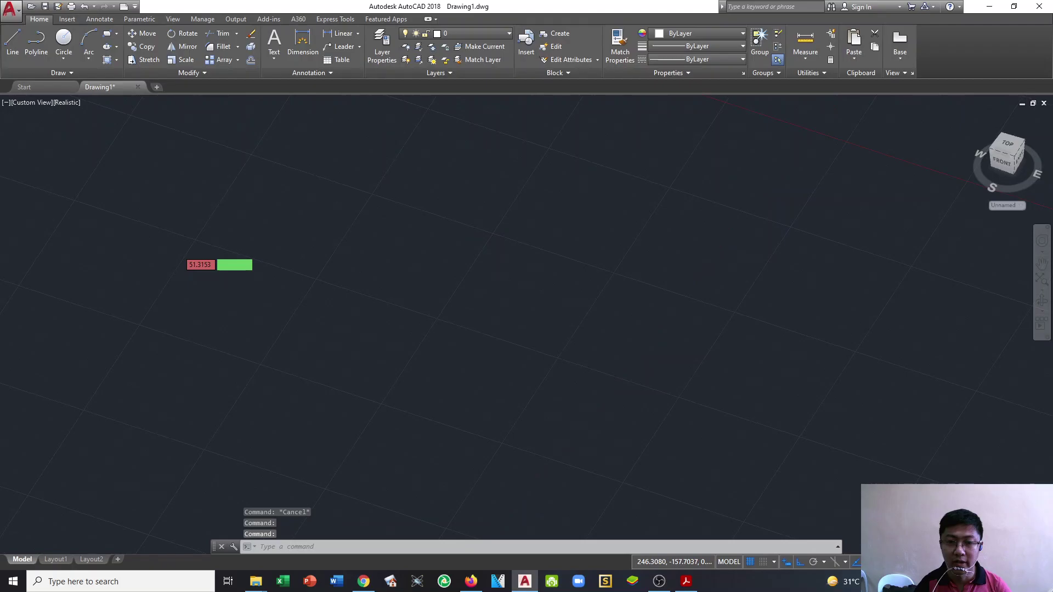
scroll(174, 253, "down", 8)
middle_click_drag(137, 174, 260, 291)
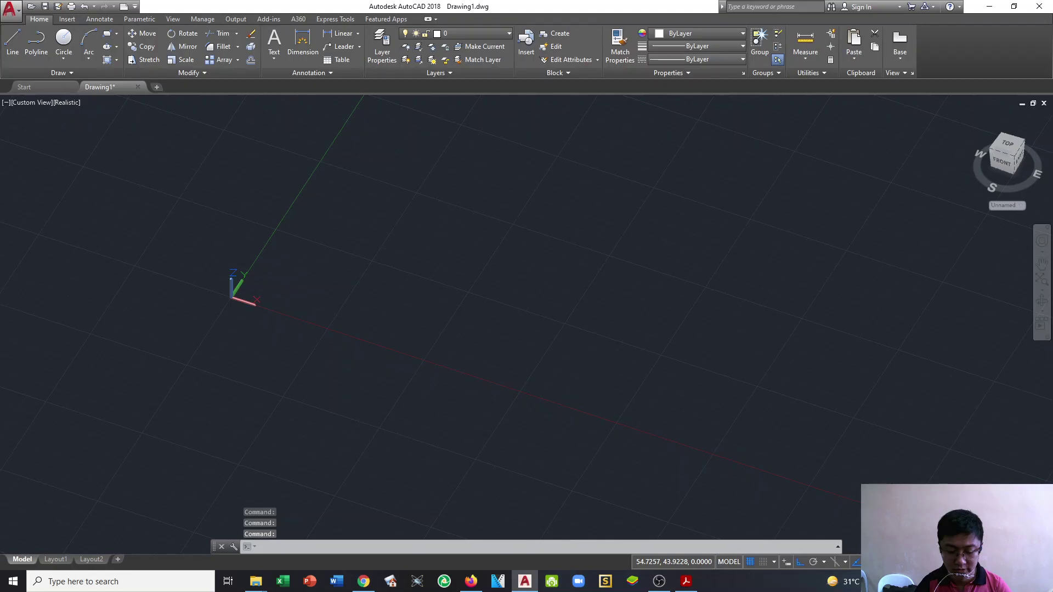
type("helix")
key("Return")
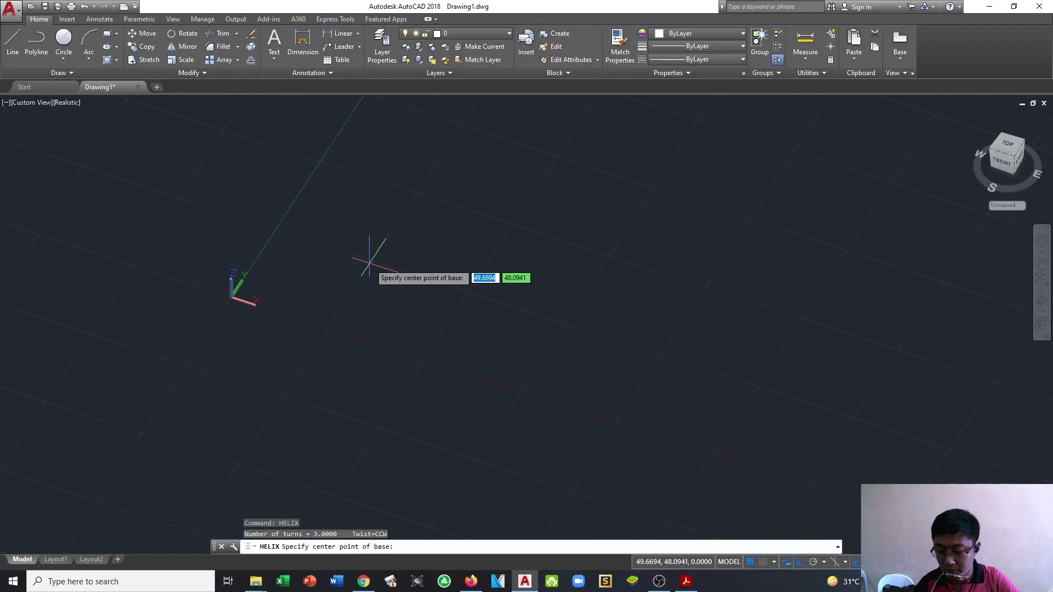
type("50,50")
key("Return")
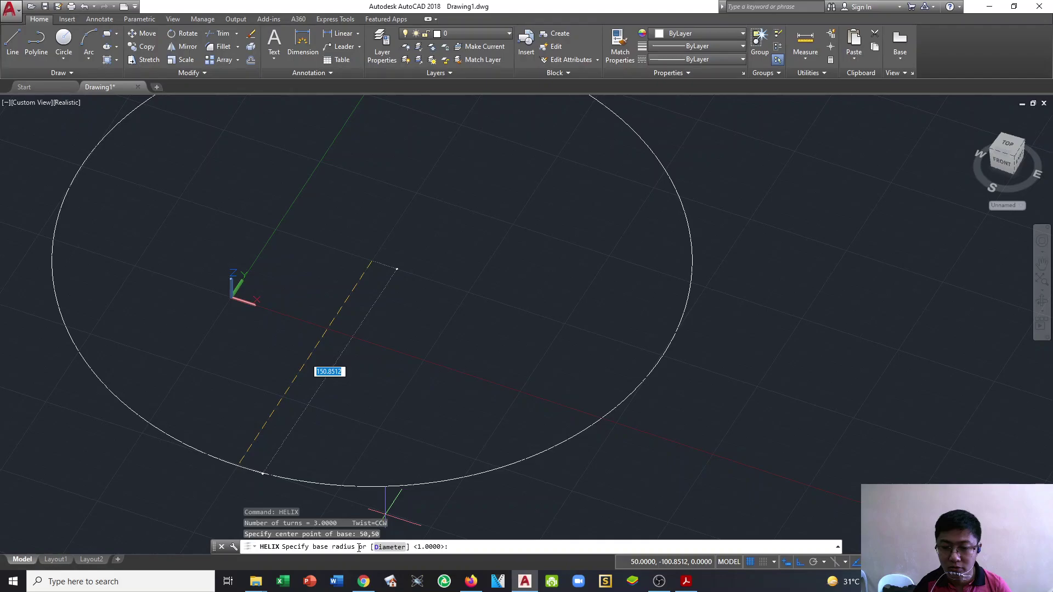
Step: Set both the base radius and the top radius of the helix to 25
type("25")
key("Return")
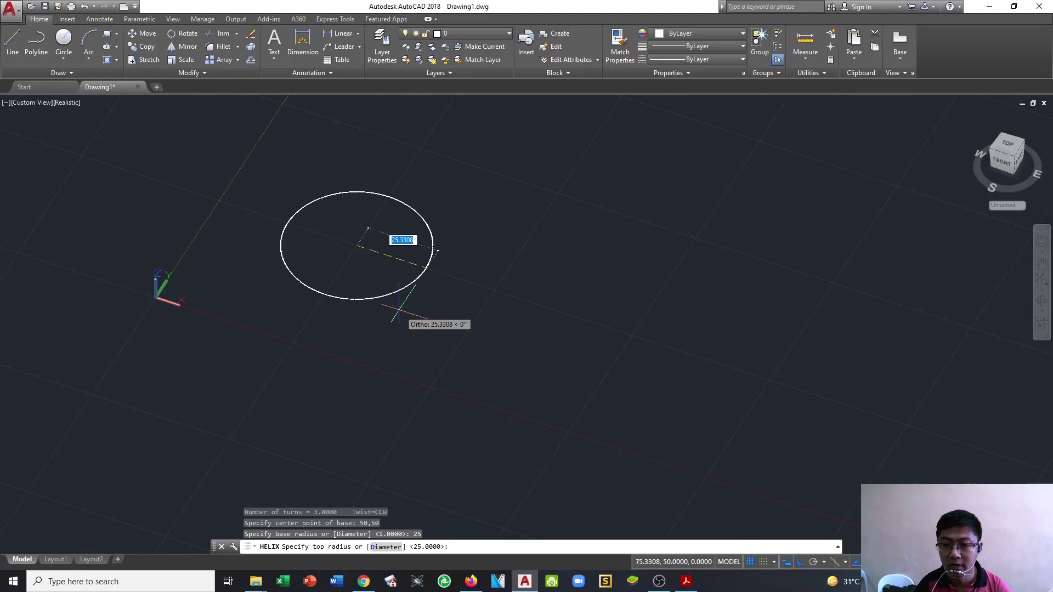
type("25")
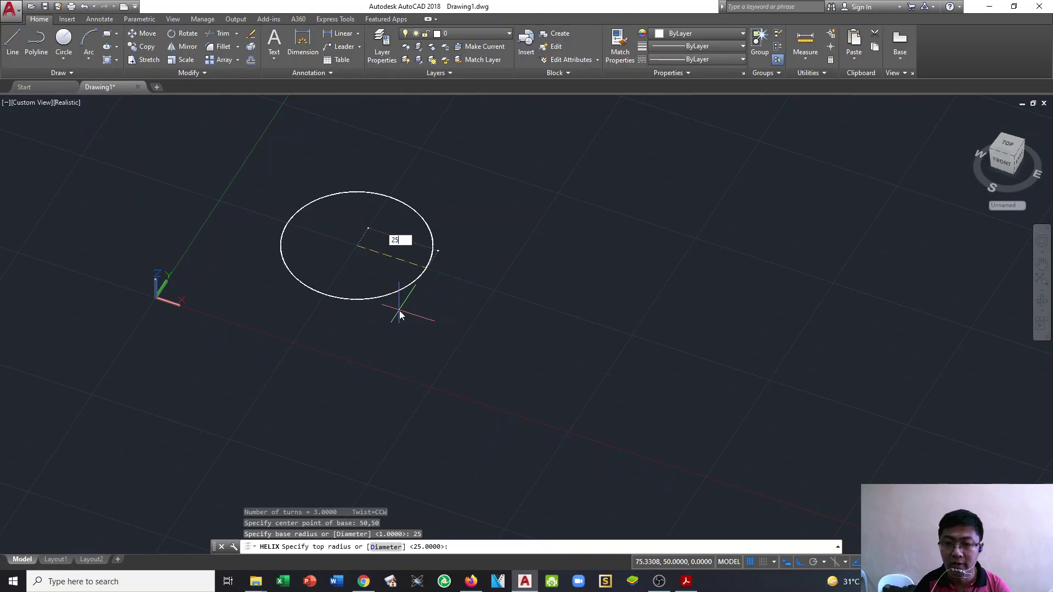
key("Return")
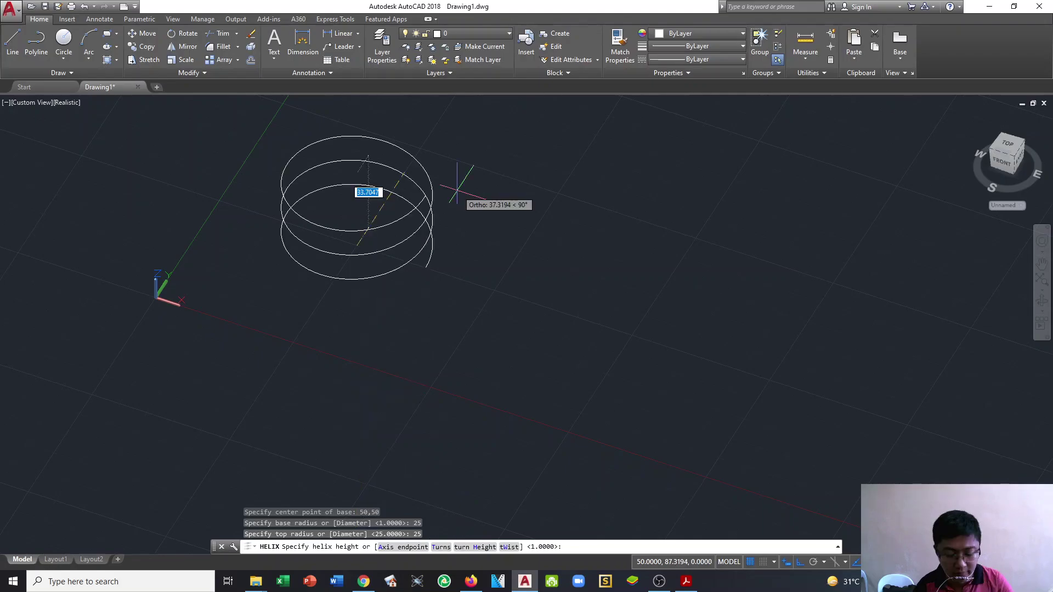
Step: Set the helix to 25 turns with a counterclockwise (CCW) twist direction
type("t")
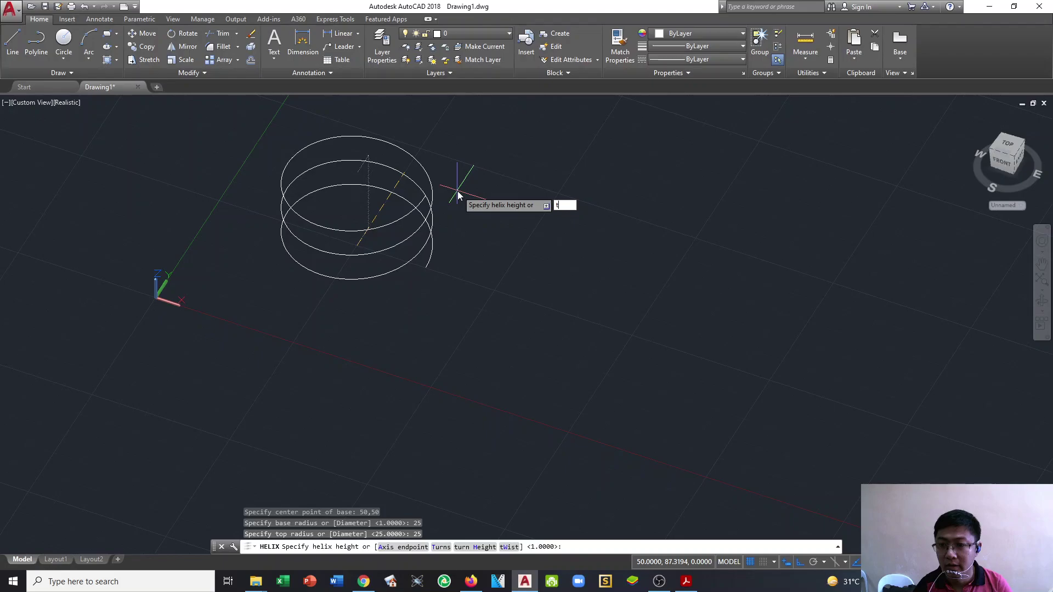
key("Return")
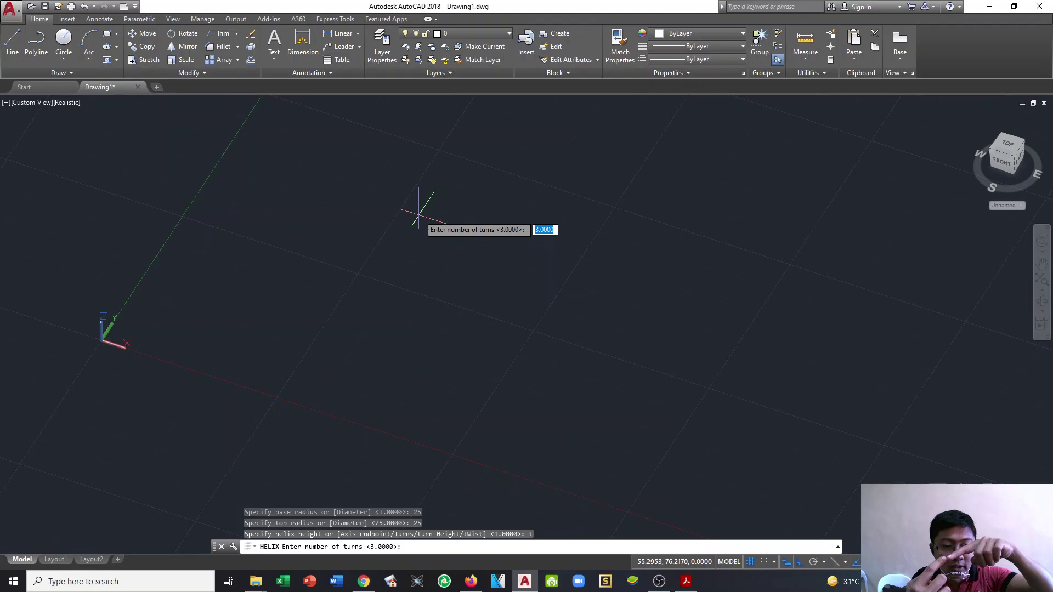
type("25")
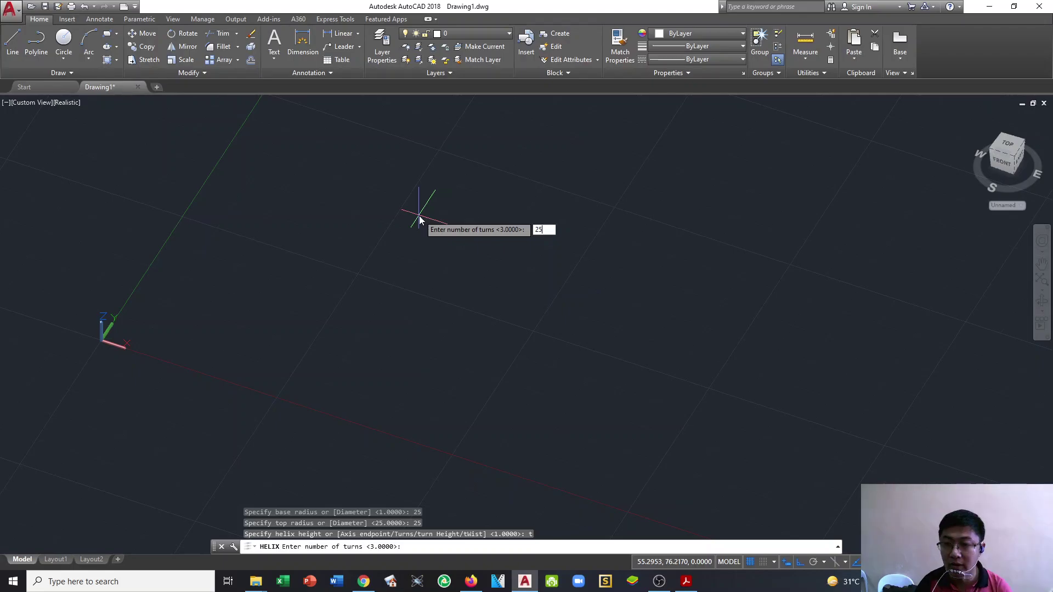
key("Return")
middle_click_drag(420, 220, 382, 264)
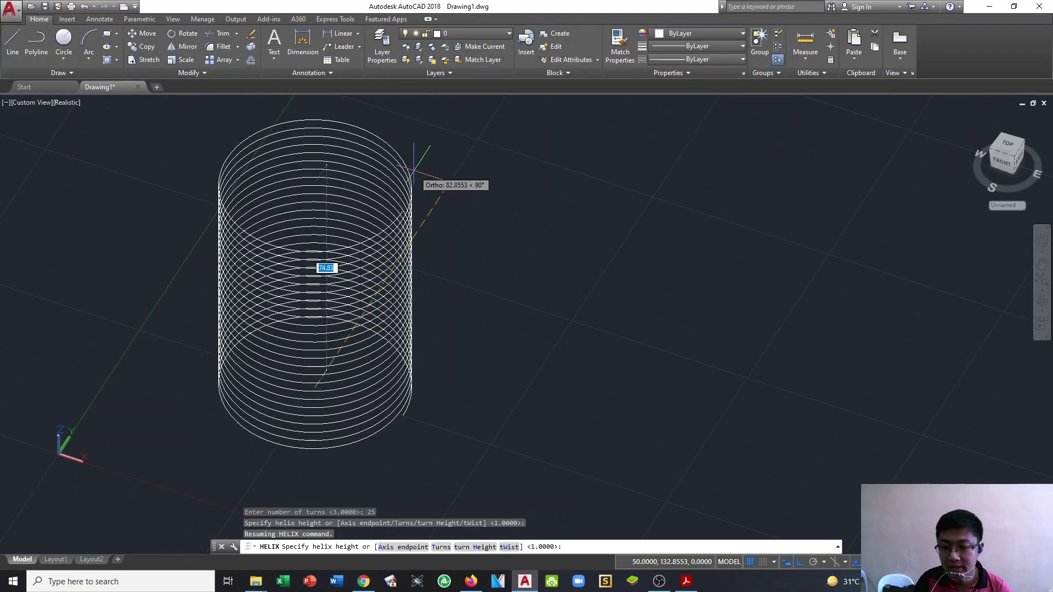
left_click(509, 546)
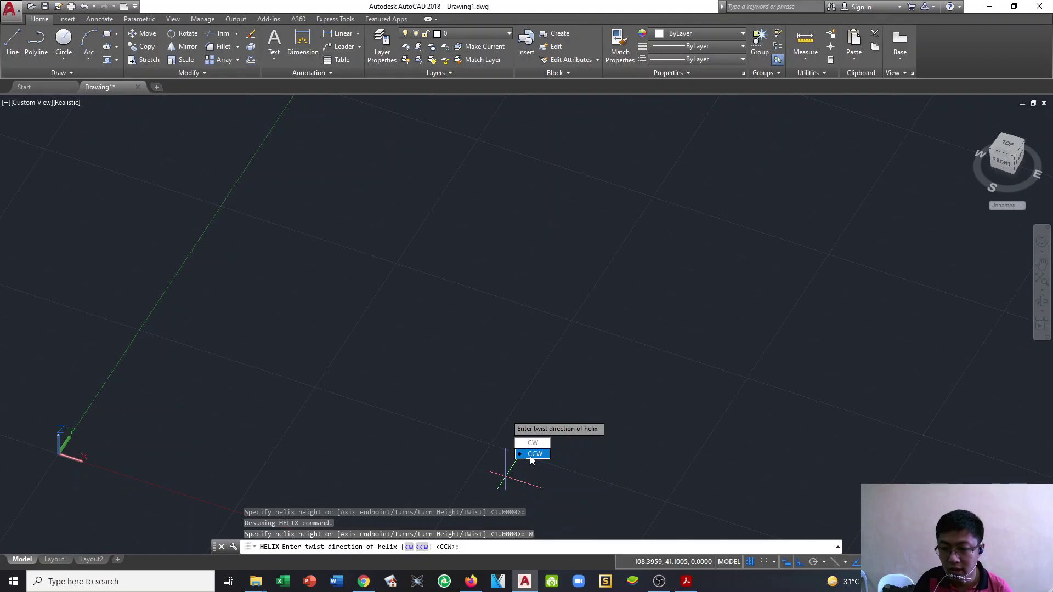
left_click(532, 454)
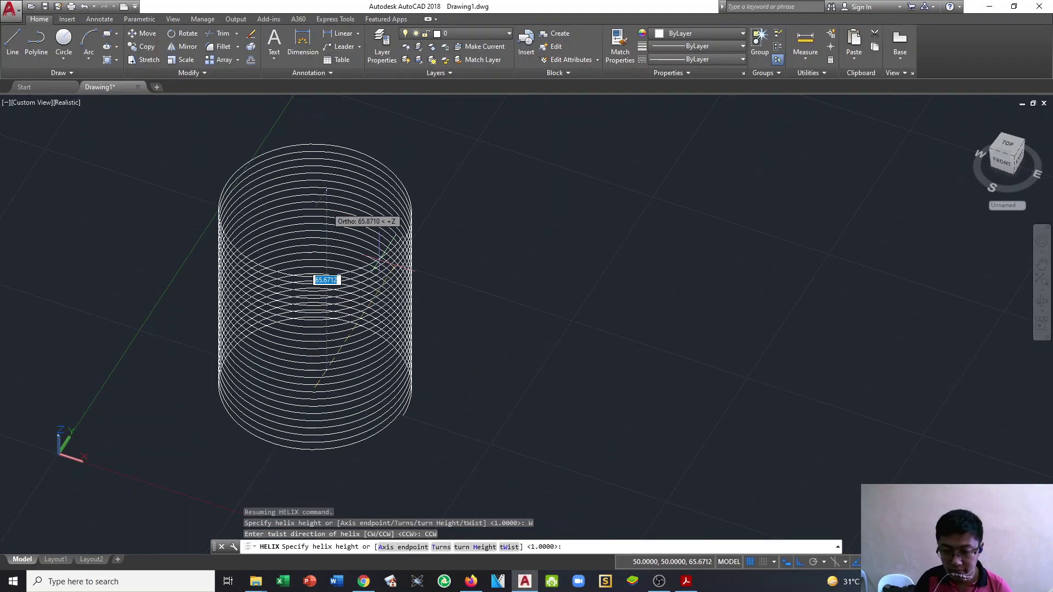
Step: Change the helix's twist direction to clockwise (CW) and inspect the preview at a closer range
left_click(508, 547)
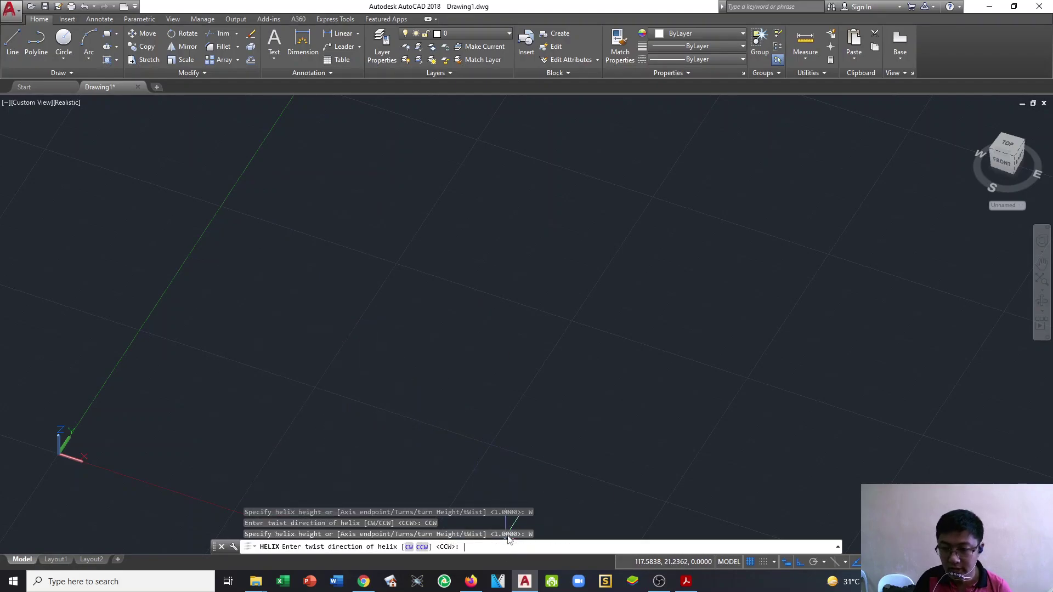
left_click(538, 515)
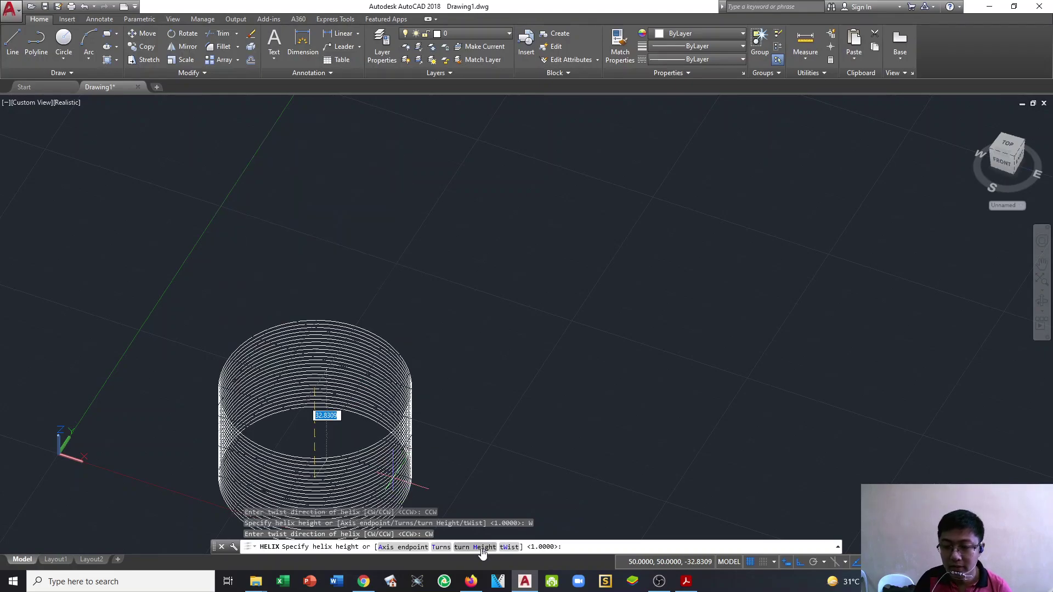
scroll(267, 204, "up", 2)
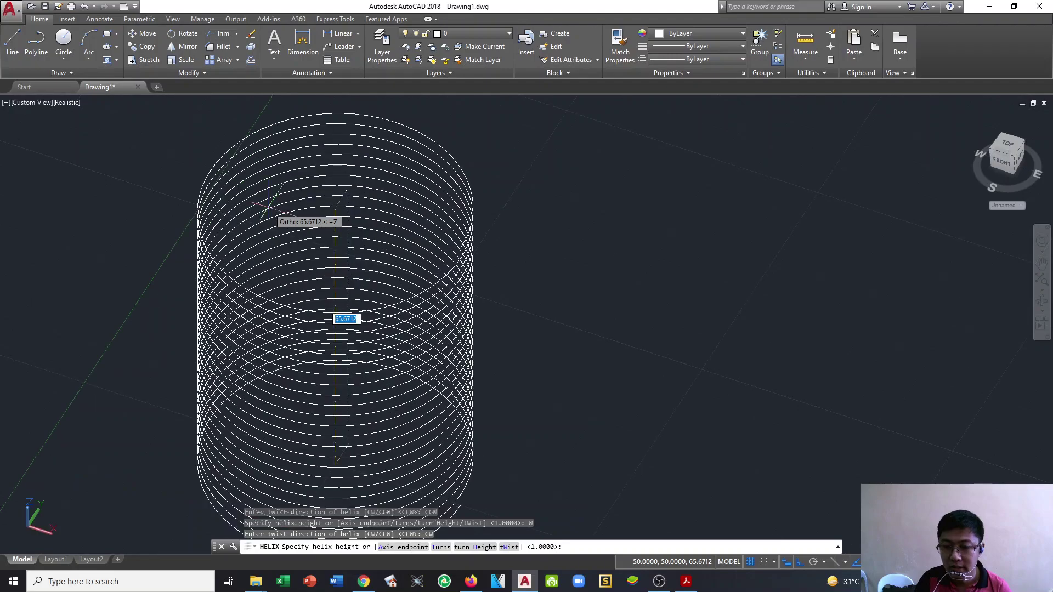
middle_click_drag(268, 204, 246, 123)
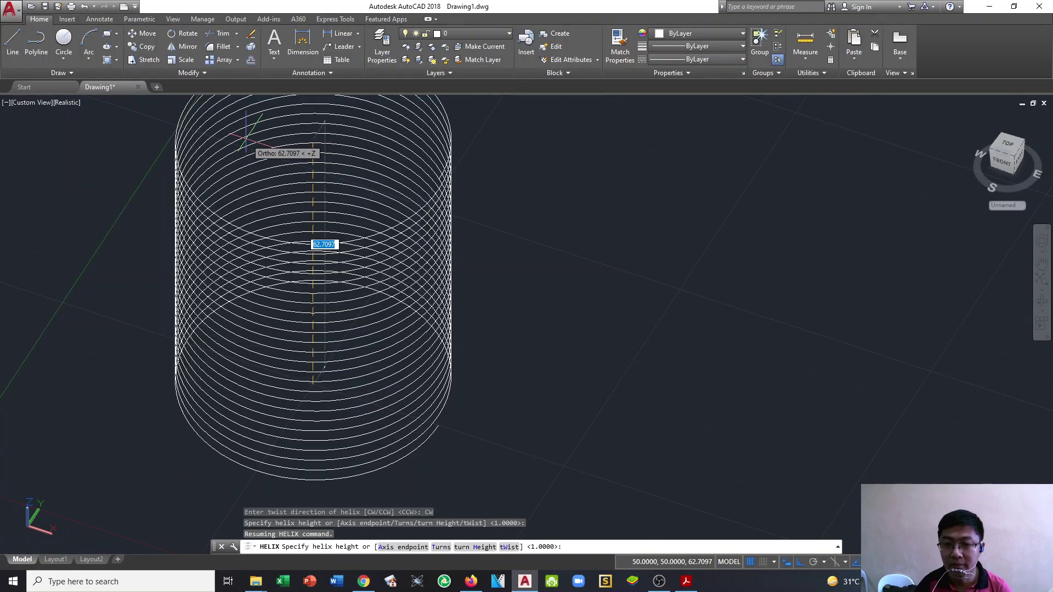
scroll(253, 141, "down", 2)
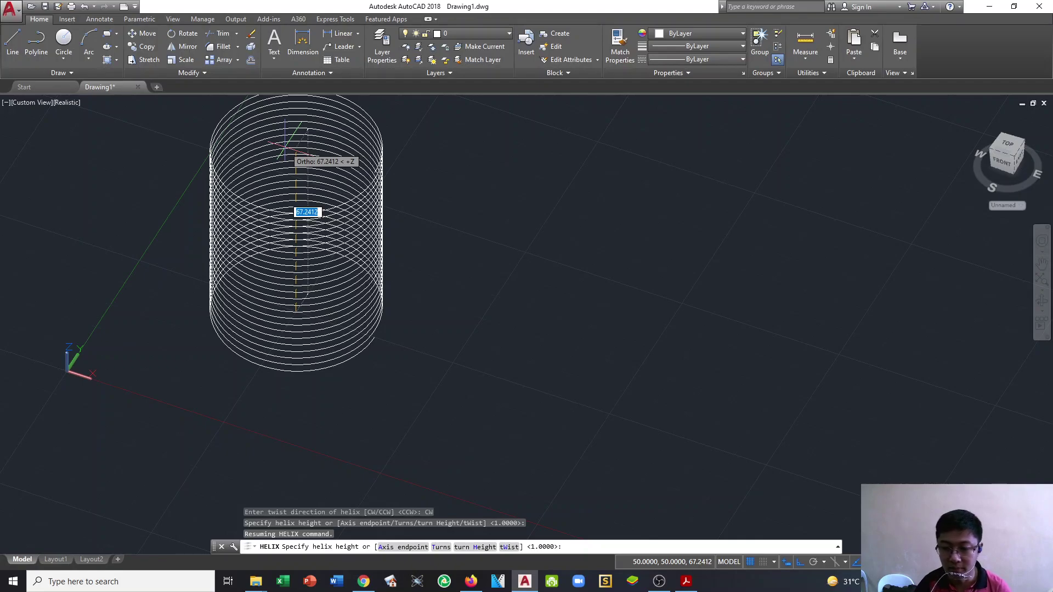
Step: Finish the helix by giving its turn height a distance of 1 between turns
type("h")
key("Return")
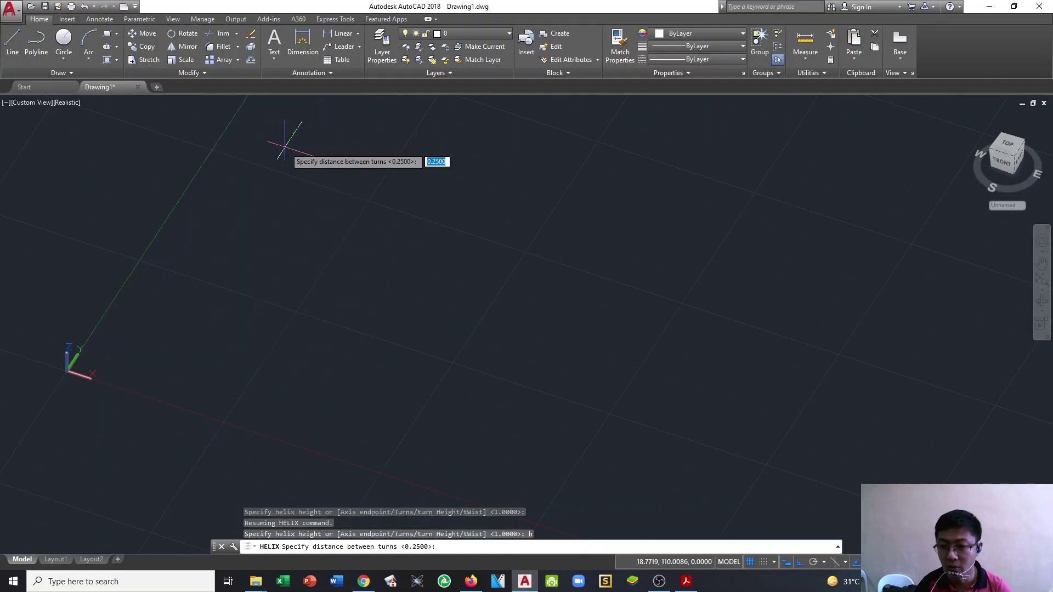
key("Return")
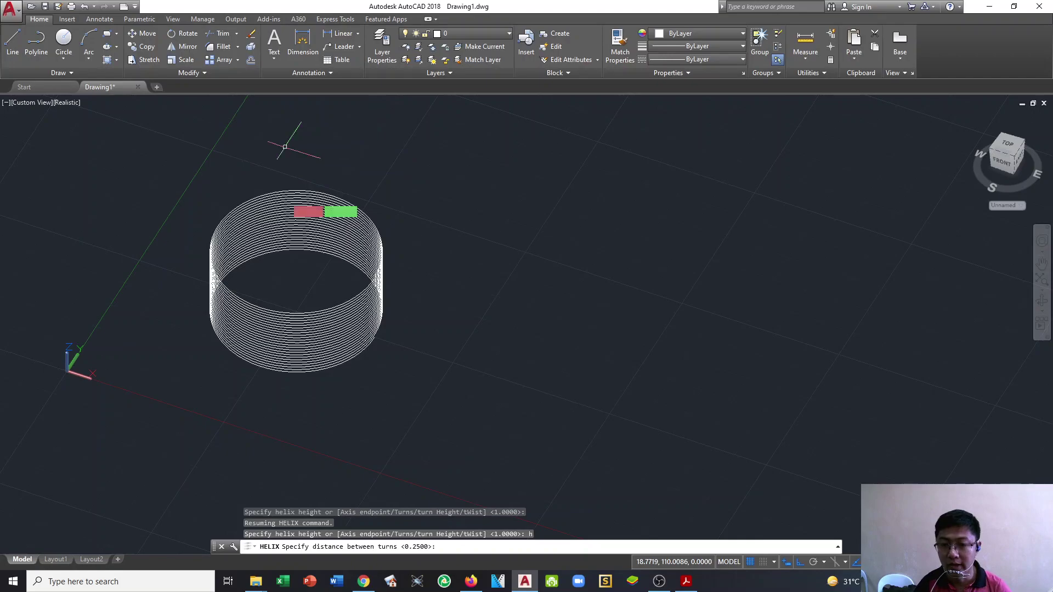
key("Escape")
scroll(516, 338, "up", 3)
middle_click_drag(516, 338, 427, 328, "shift")
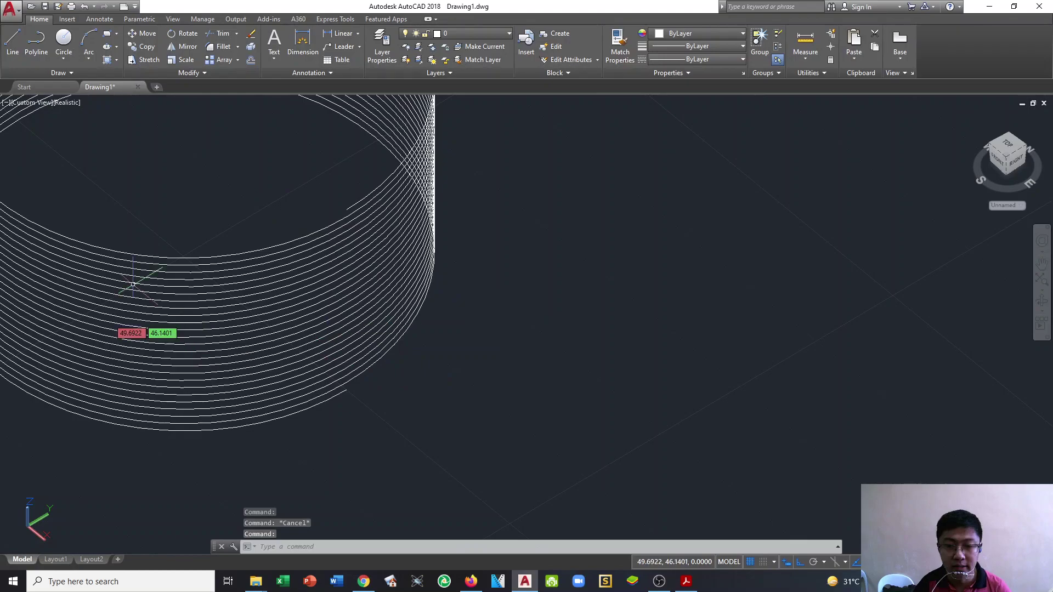
scroll(348, 388, "up", 2)
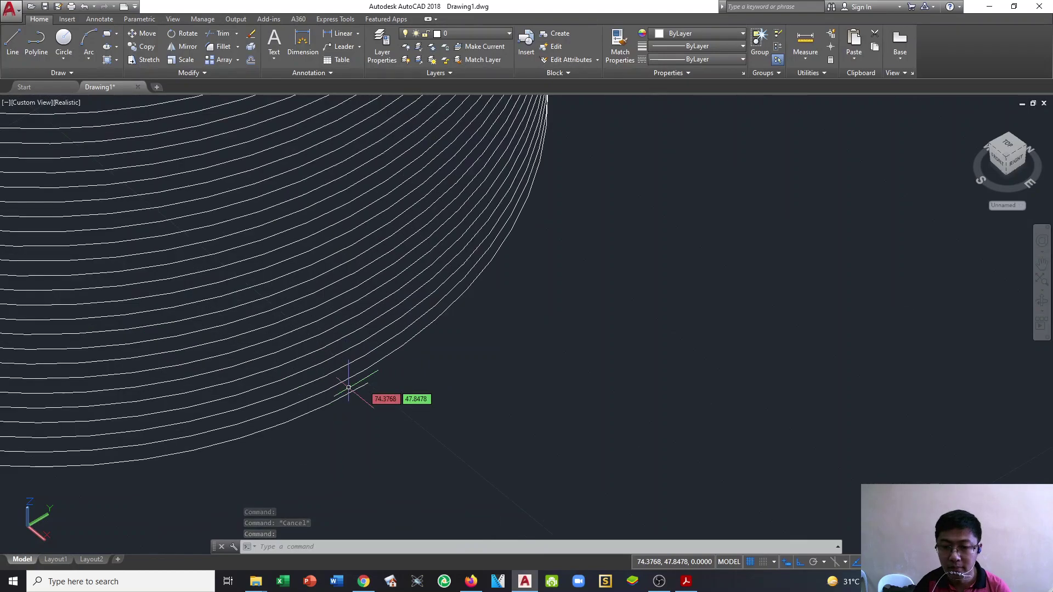
scroll(348, 387, "up", 1)
key("Escape")
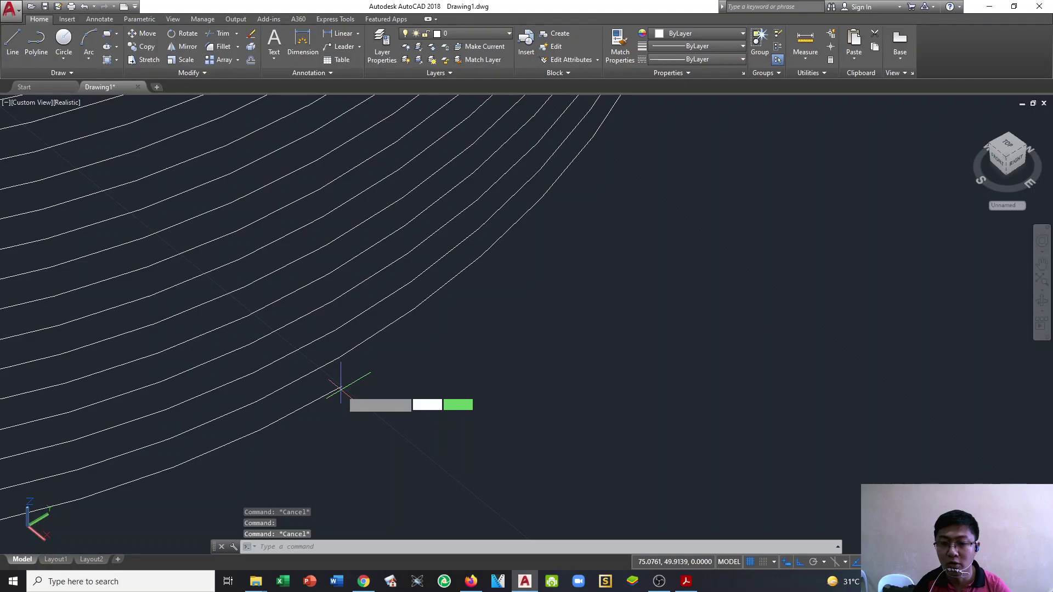
key("l")
key("Return")
left_click(340, 386)
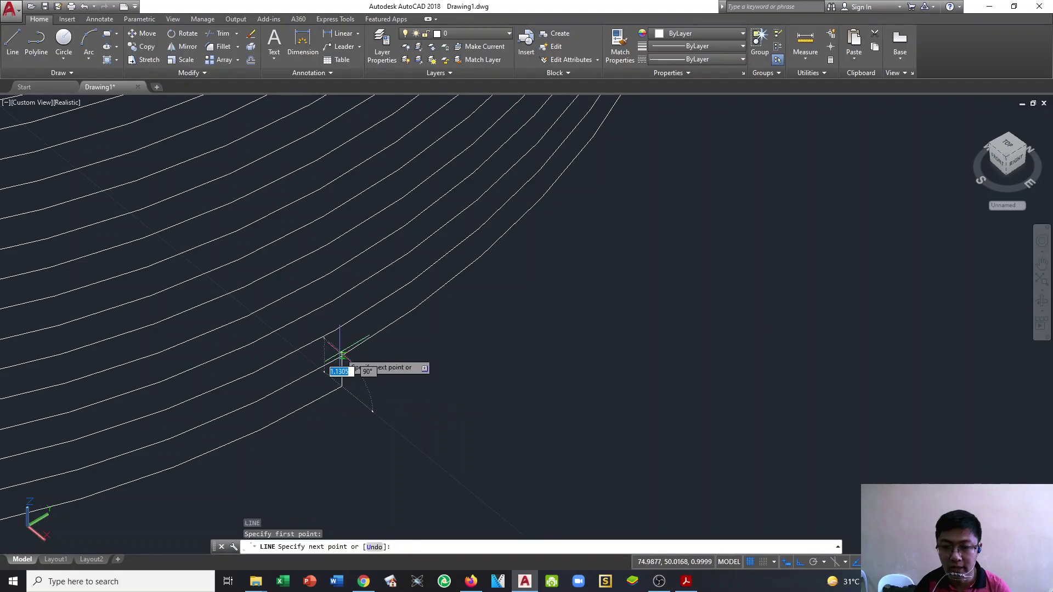
scroll(341, 355, "up", 2)
key("Escape")
key("Escape")
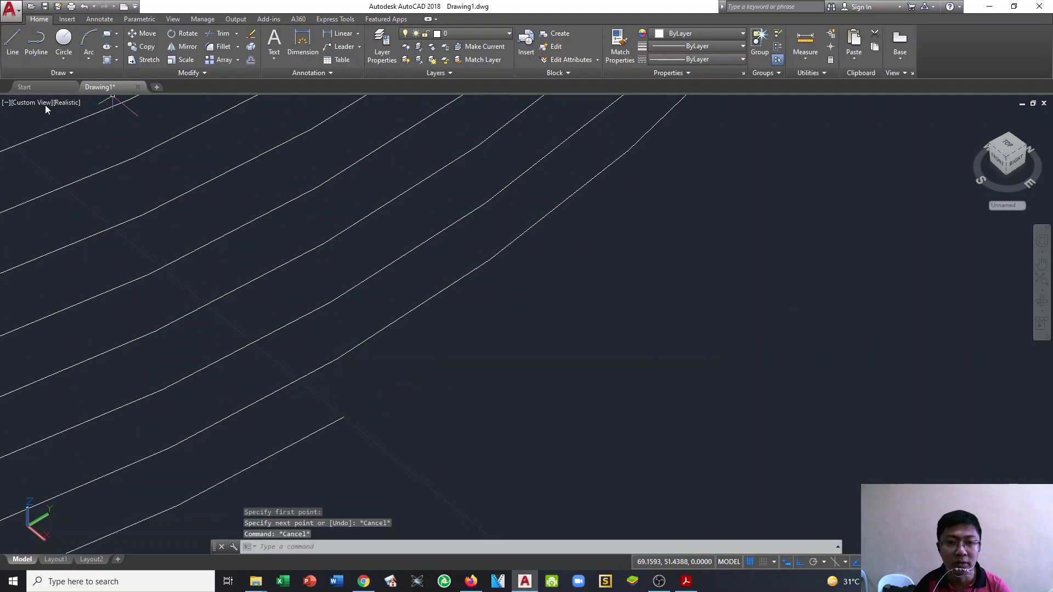
Step: Switch to the Front view and draw a vertical line joining the helix's start to the end of its first turn
left_click(37, 103)
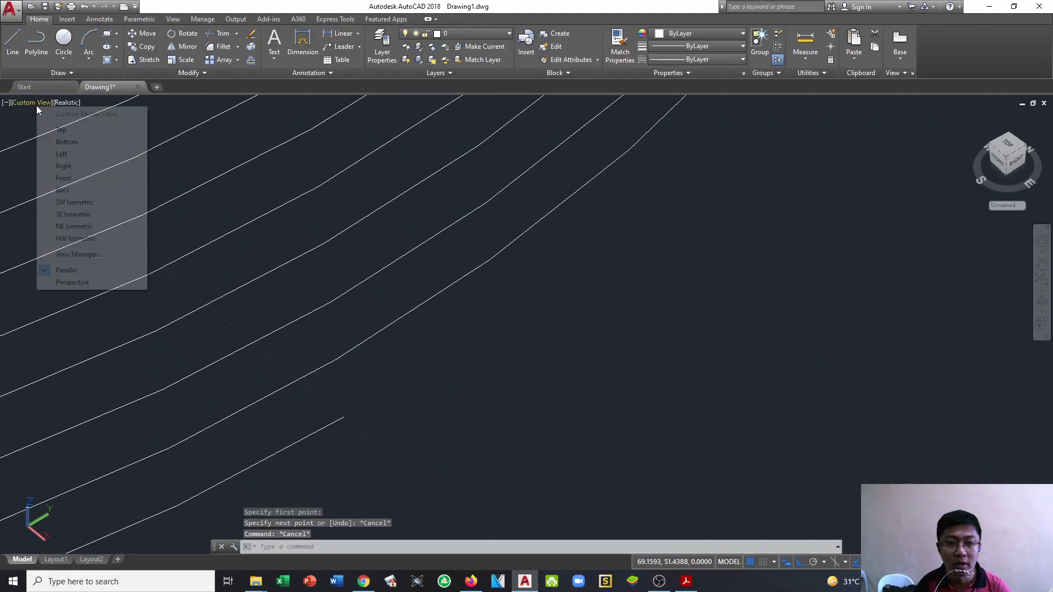
left_click(64, 177)
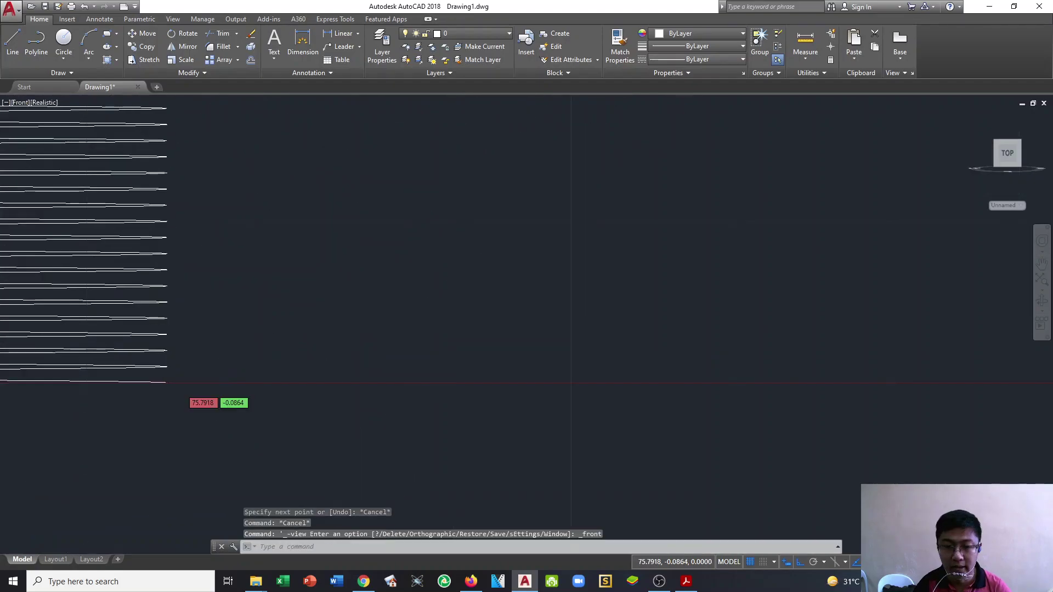
scroll(165, 386, "up", 4)
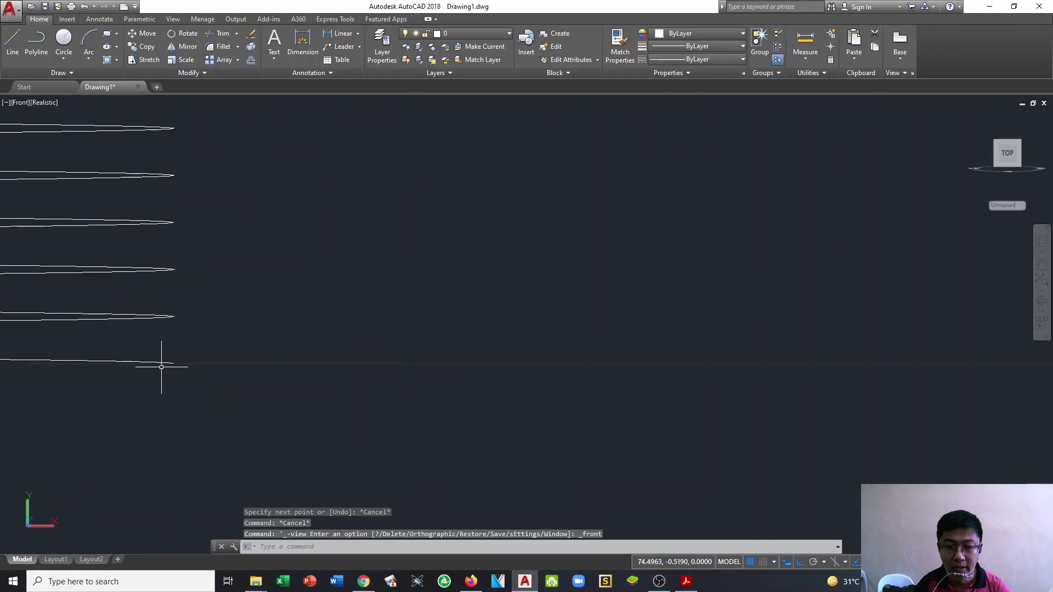
scroll(161, 367, "up", 3)
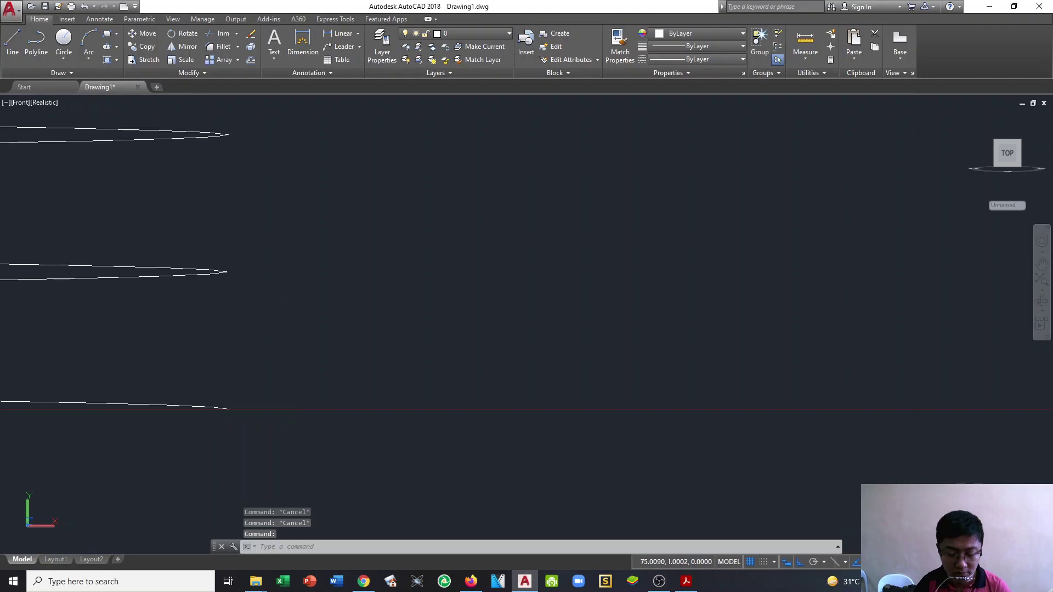
key("Escape")
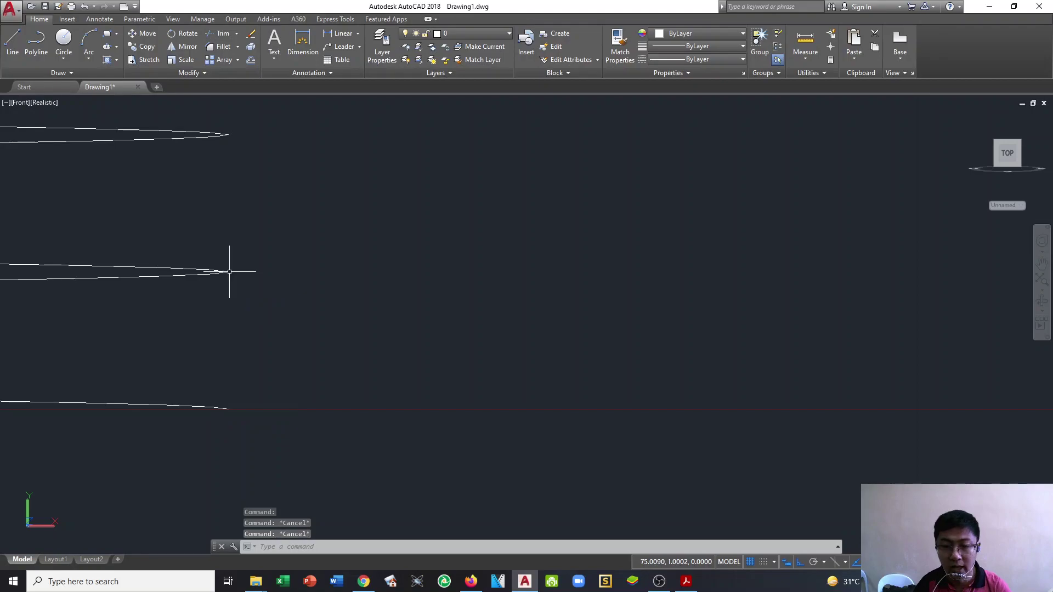
key("Return")
key("Return")
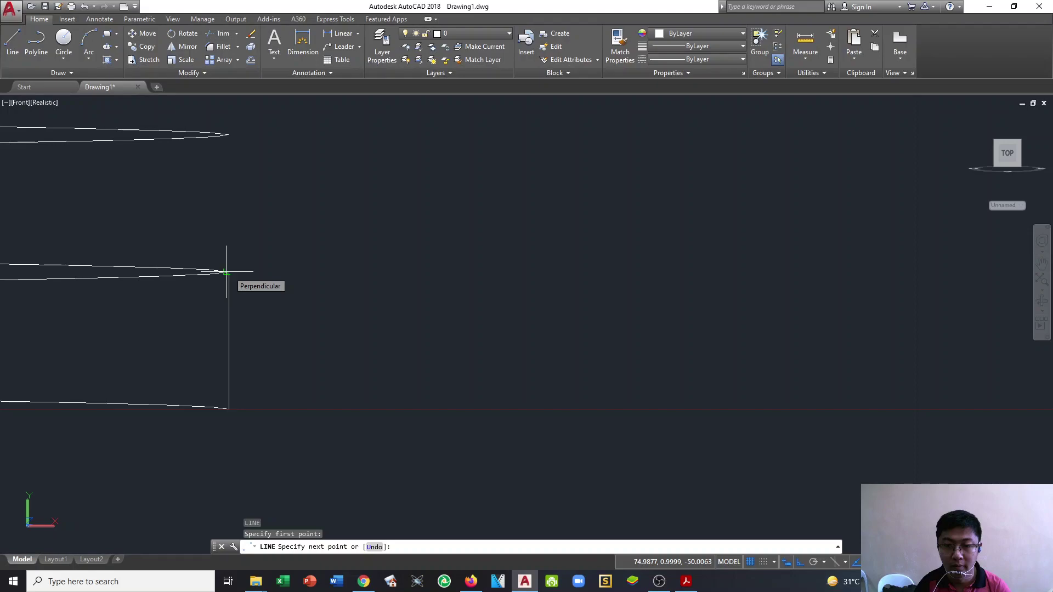
scroll(226, 271, "up", 3)
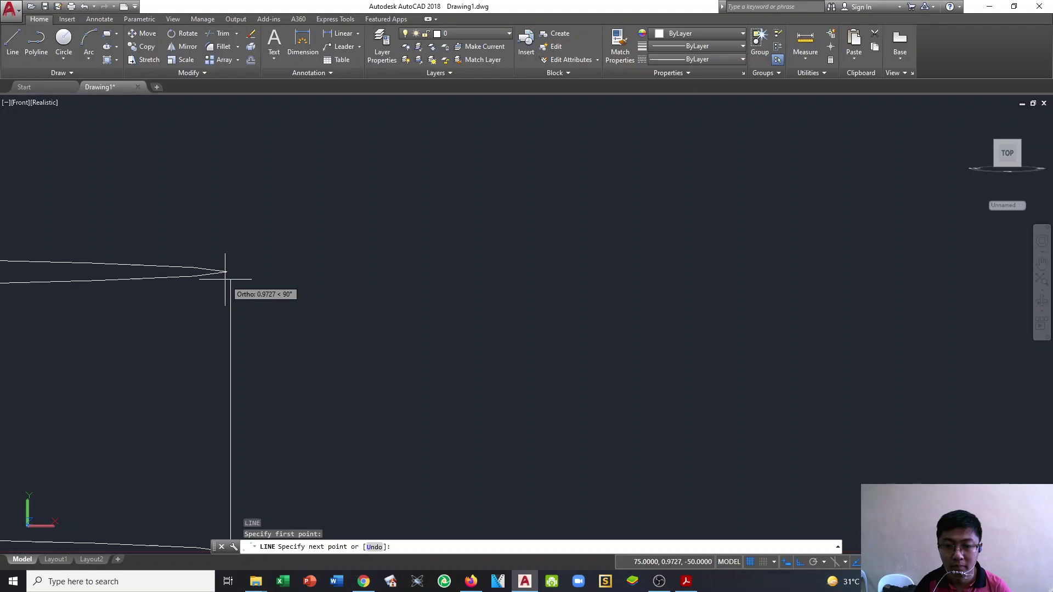
left_click(225, 279)
Step: Add an aligned dimension between the two ends of the short line spanning the helix's lowest turn
left_click(352, 34)
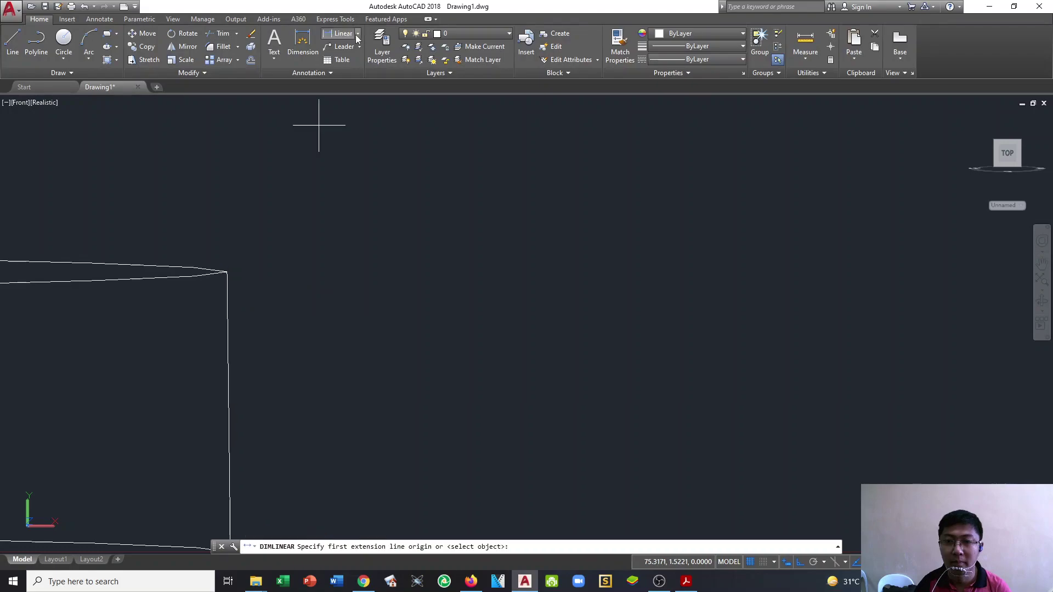
left_click(358, 37)
left_click(346, 70)
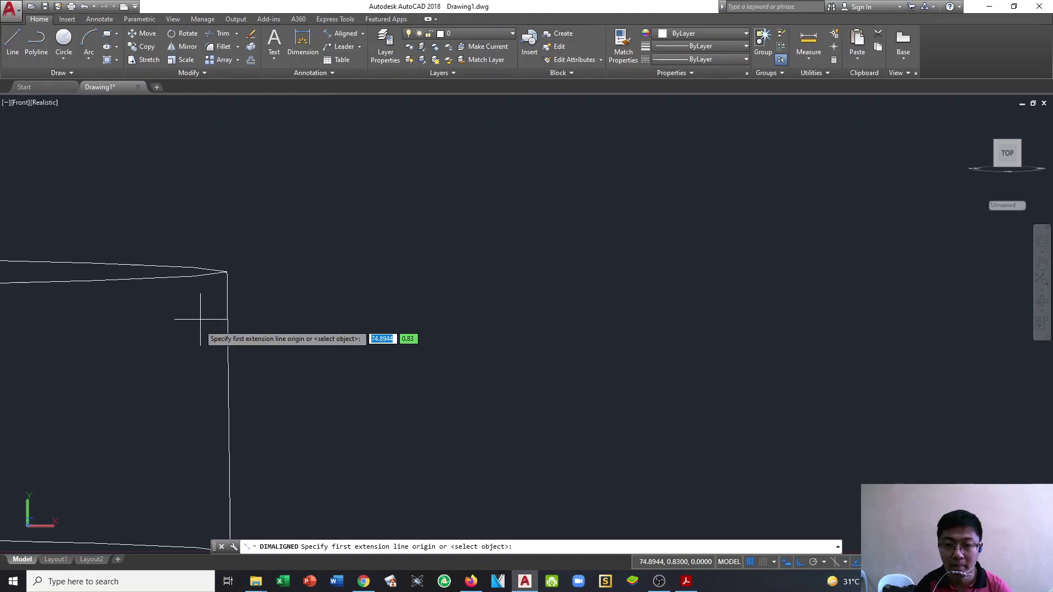
left_click(225, 270)
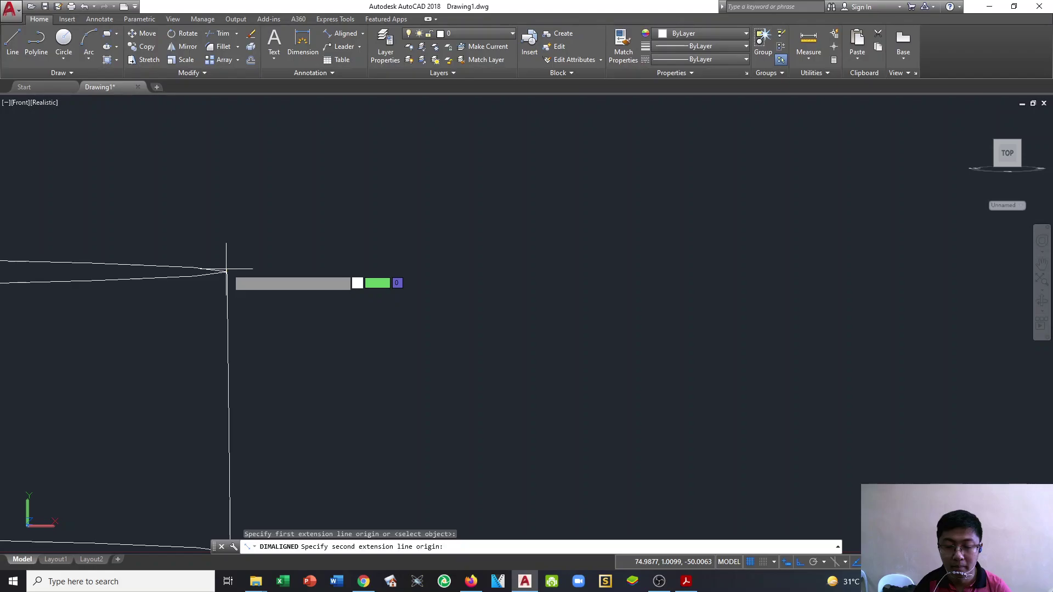
scroll(226, 268, "down", 6)
left_click(204, 377)
left_click(463, 377)
key("Escape")
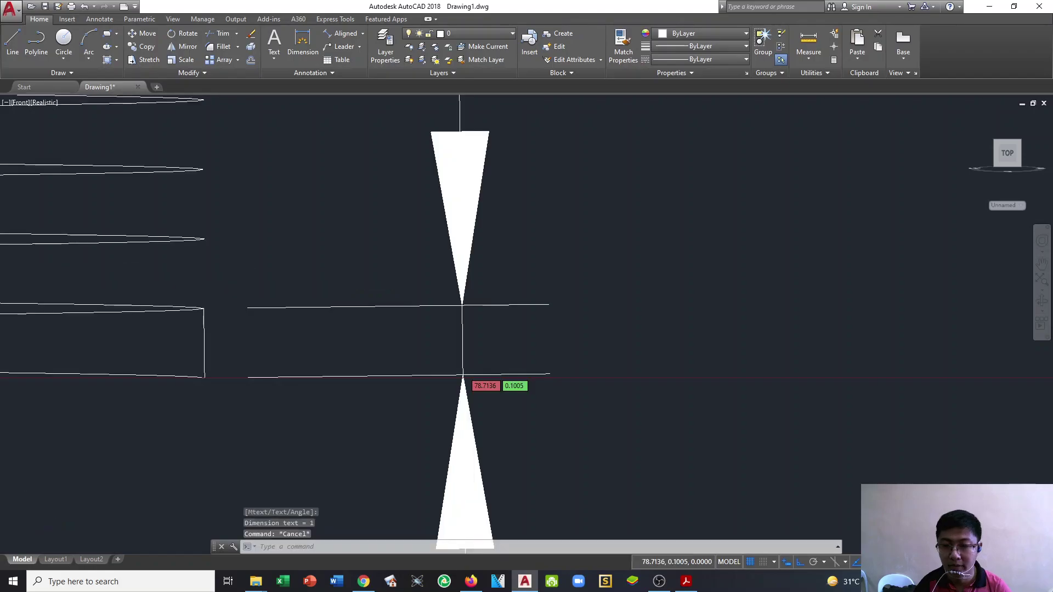
Step: Erase the temporary line and aligned dimension beside the helix's lowest turn
scroll(210, 321, "up", 1)
middle_click_drag(209, 321, 285, 218)
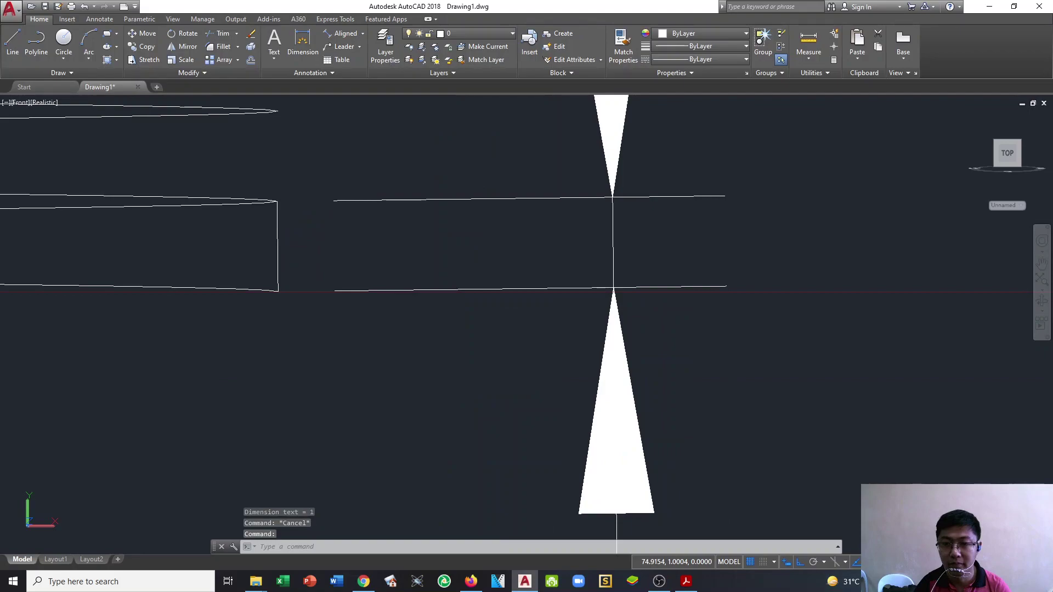
left_click(344, 333)
key("Escape")
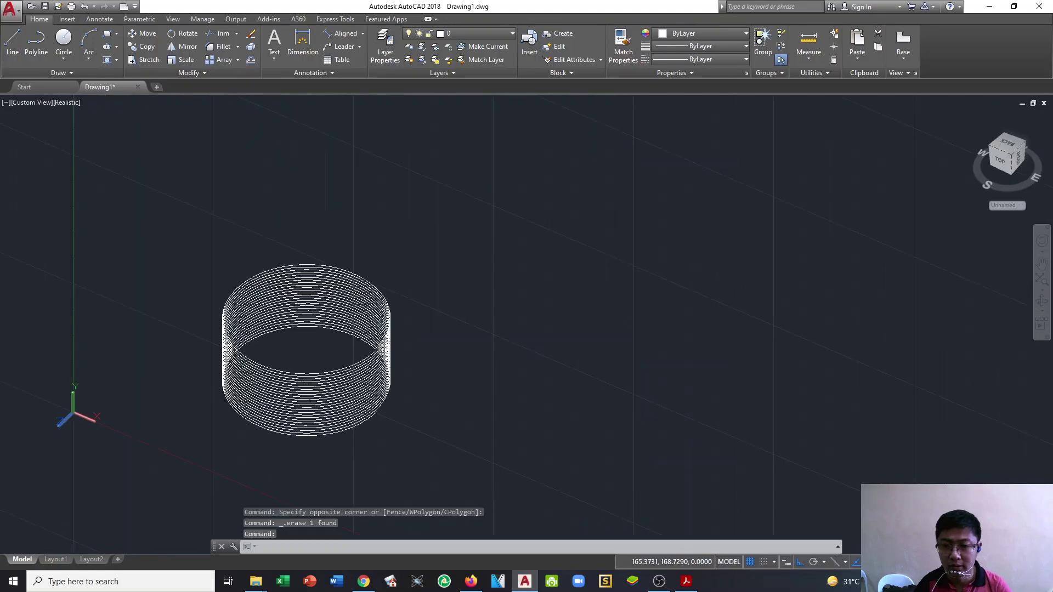
Step: Return to an angled 3D view and check the helix's full height with a trial line from its bottom end to its top end
scroll(429, 331, "up", 2)
left_click(32, 102)
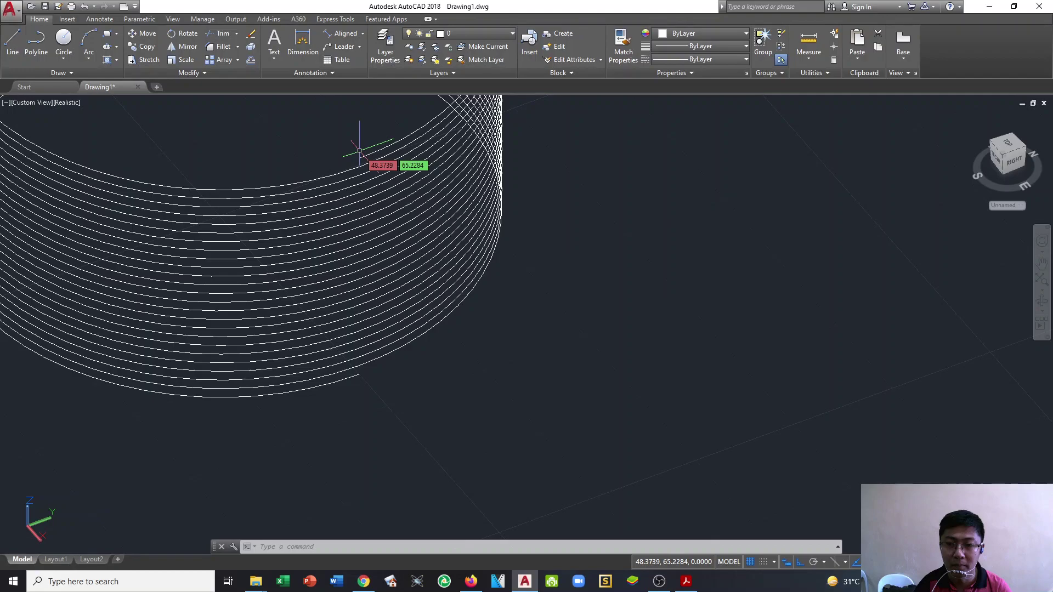
type("l")
key("Return")
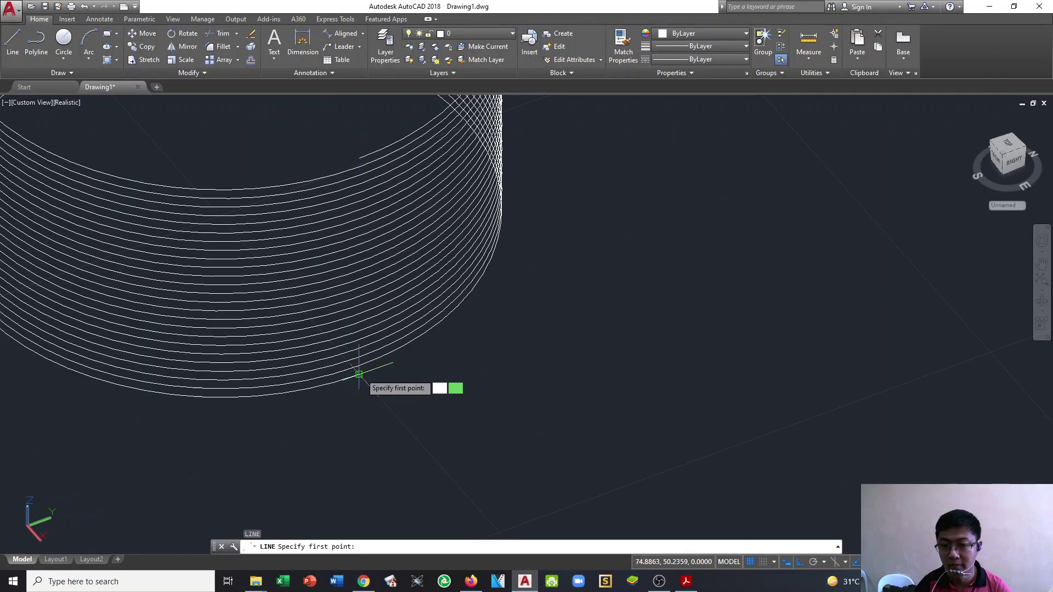
left_click(358, 374)
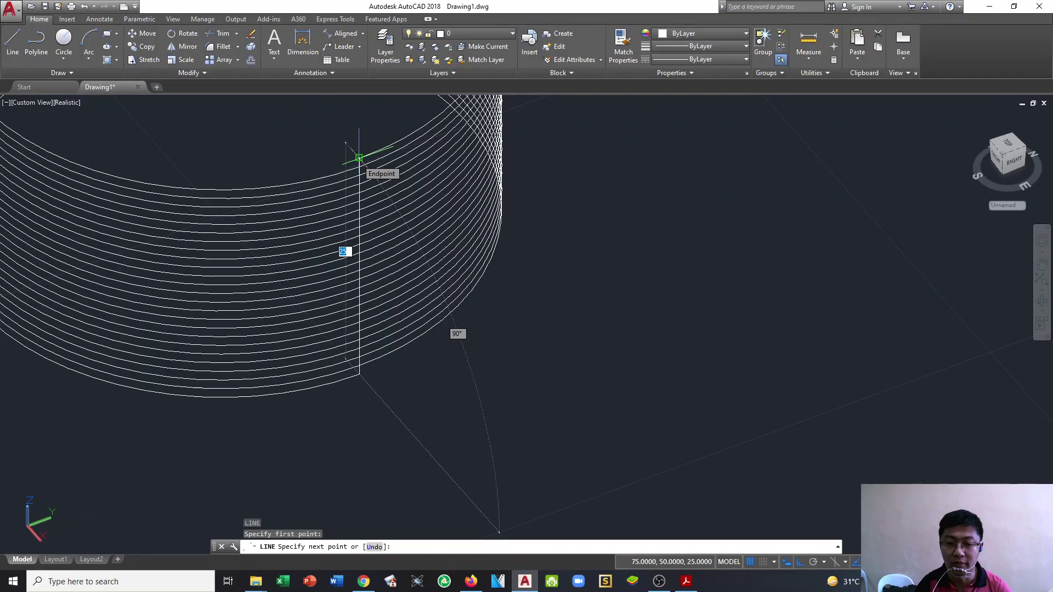
Step: Delete the finished helix from the drawing
left_click(393, 427)
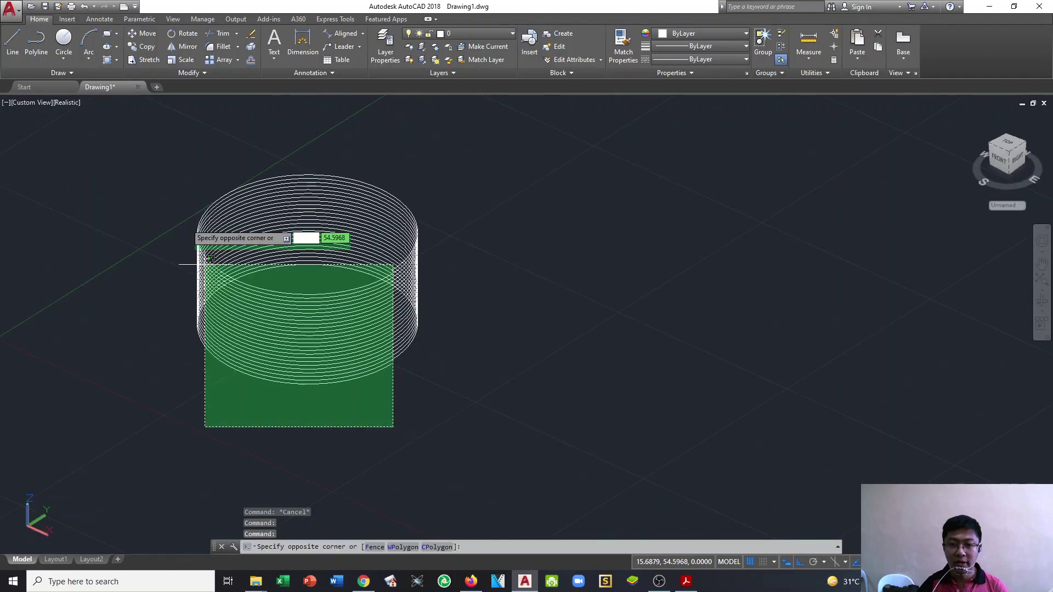
left_click(204, 265)
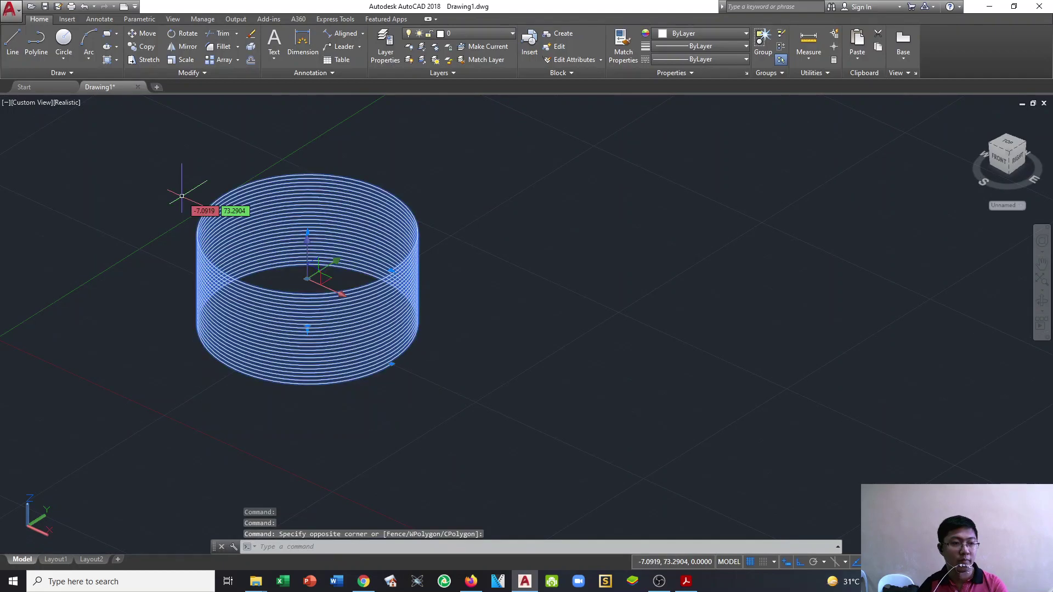
key("Delete")
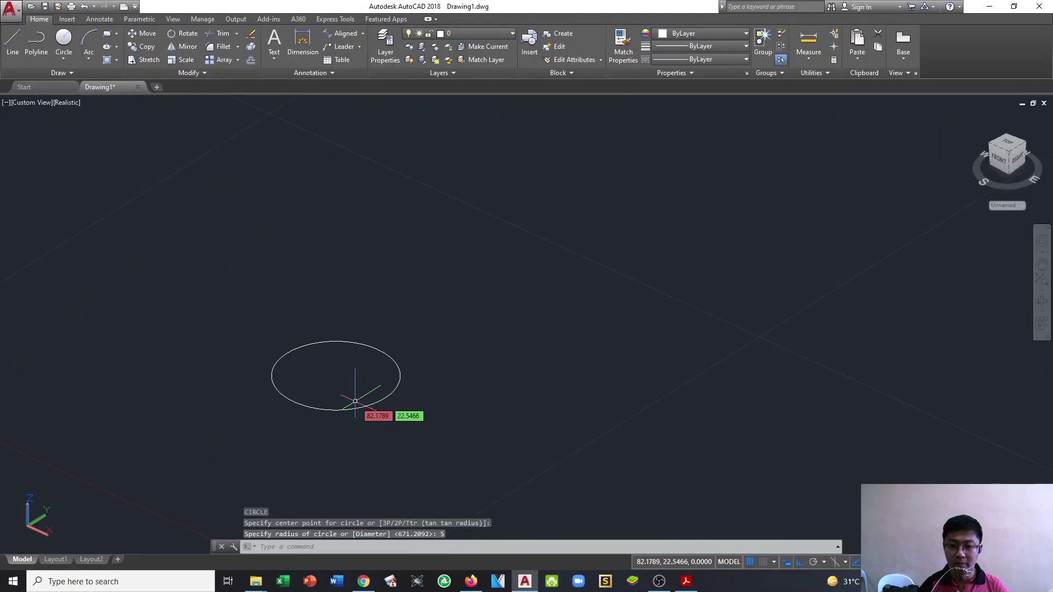
Step: Extrude the circle of radius 5 upward into a solid cylinder
type("EXT")
key("Return")
left_click(373, 396)
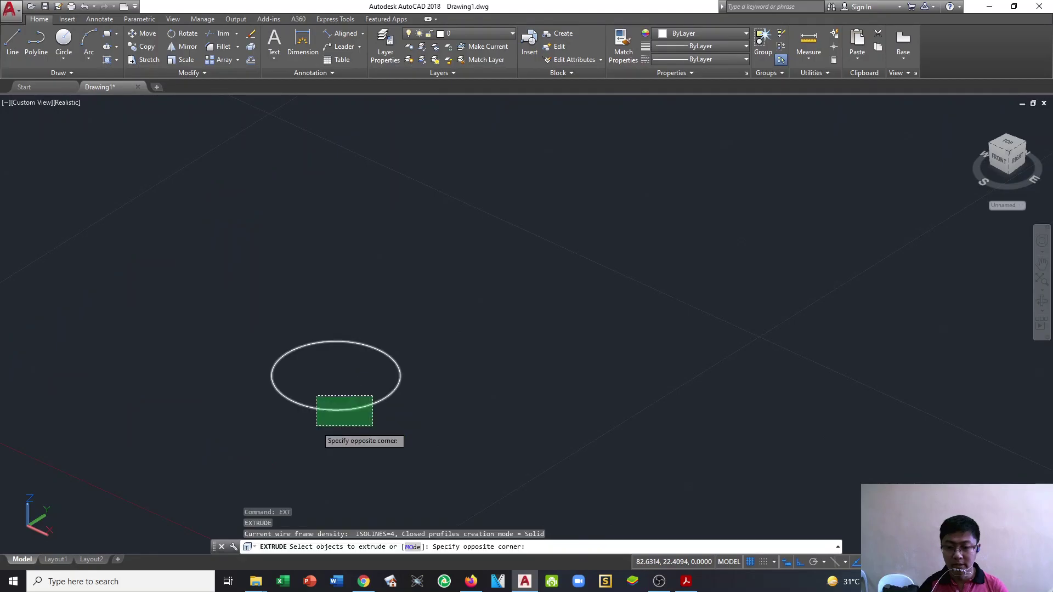
left_click(315, 425)
key("Return")
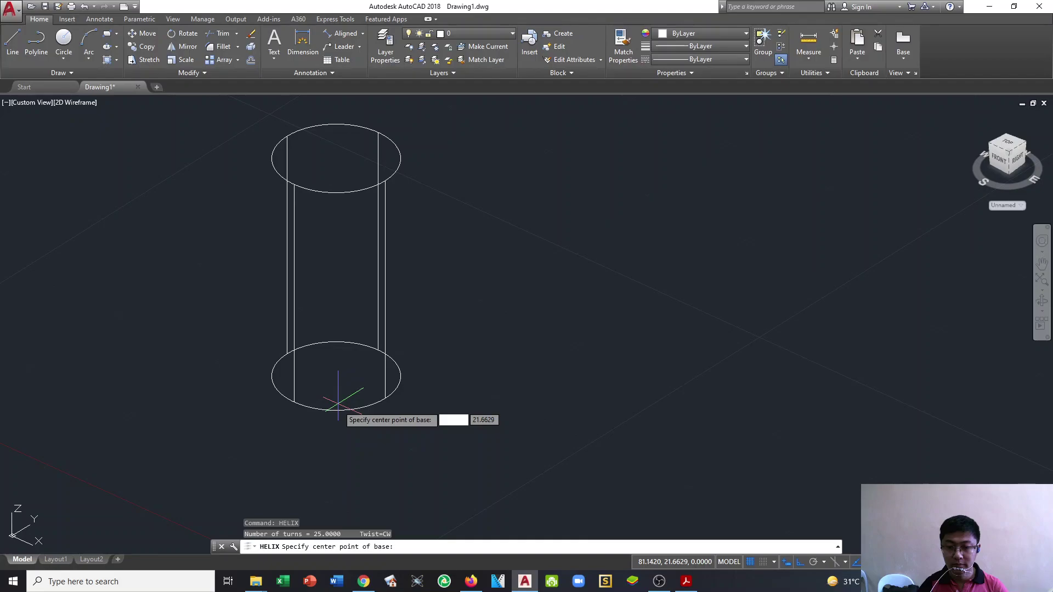
Step: Draw a helix around the cylinder from its base center, with base and top radius 5 and its height reaching the top face's center
left_click(337, 405)
left_click(350, 409)
type("5")
key("Return")
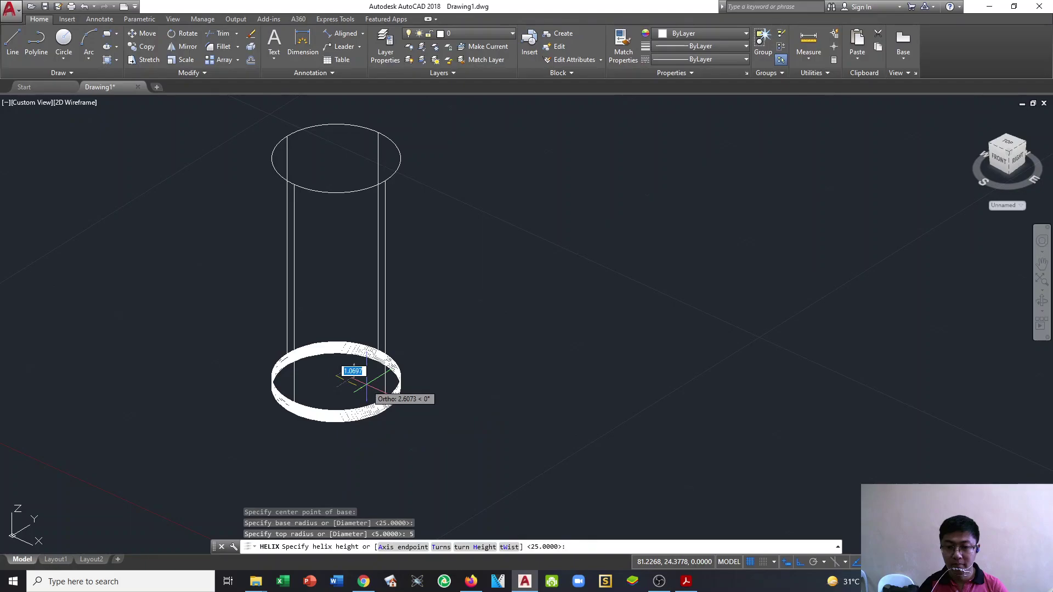
left_click(336, 159)
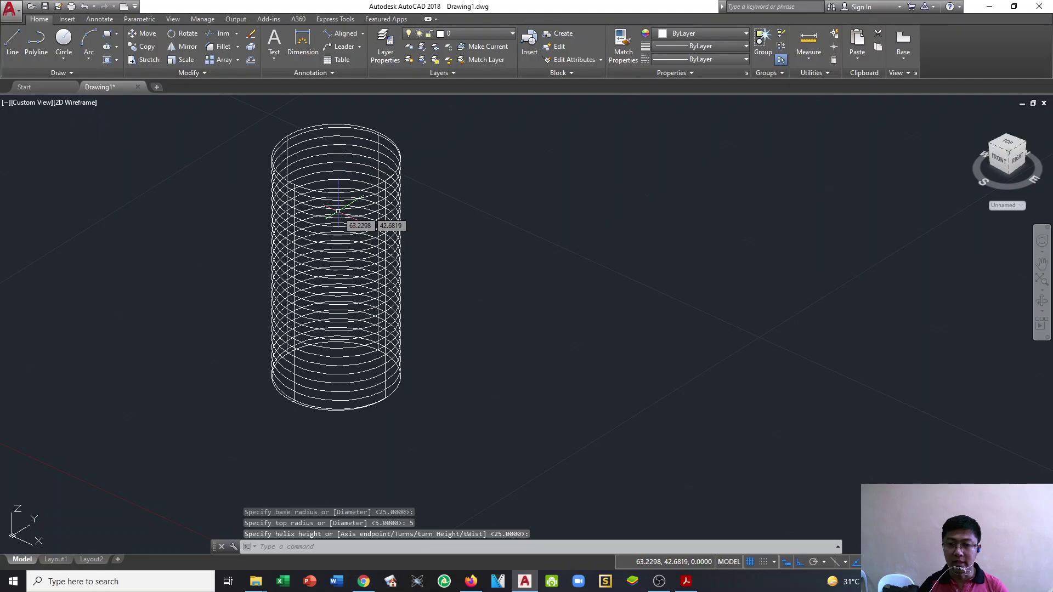
Step: Display the model in the Realistic visual style and inspect the helix wrapped around the cylinder
key("Escape")
key("Escape")
left_click(75, 102)
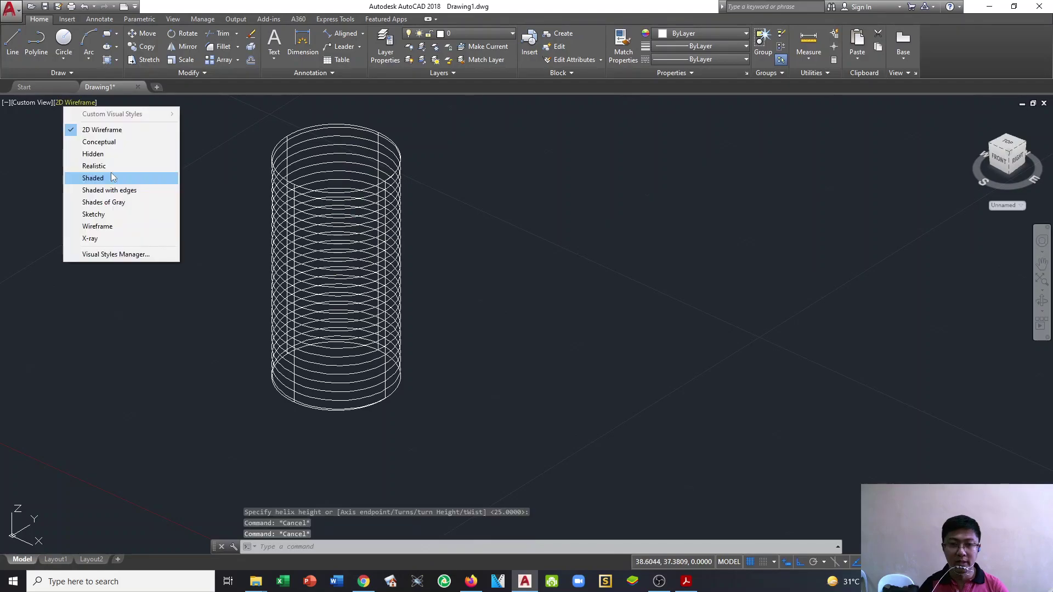
left_click(108, 165)
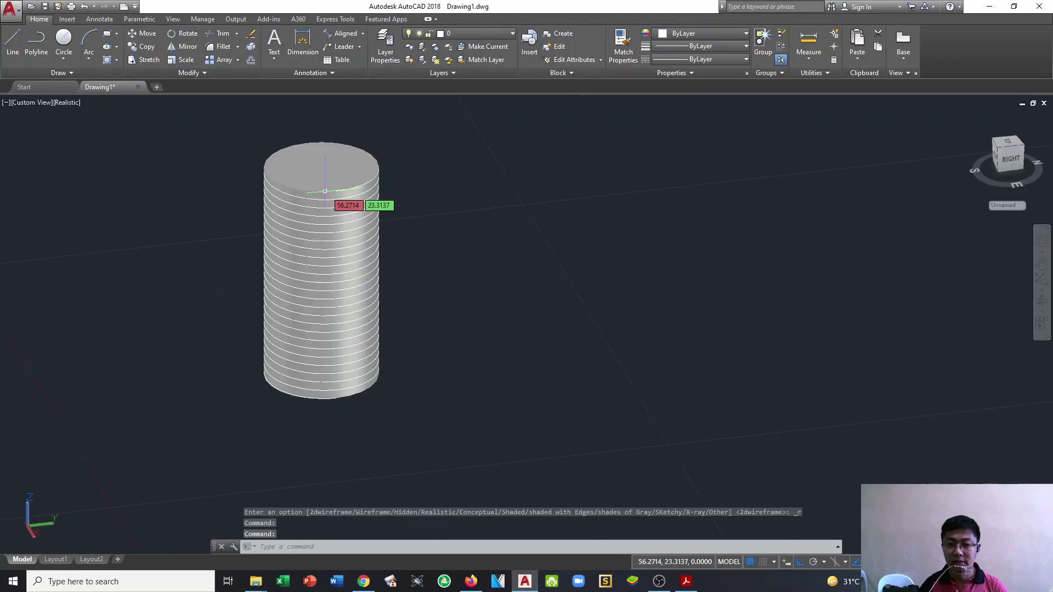
scroll(325, 192, "up", 3)
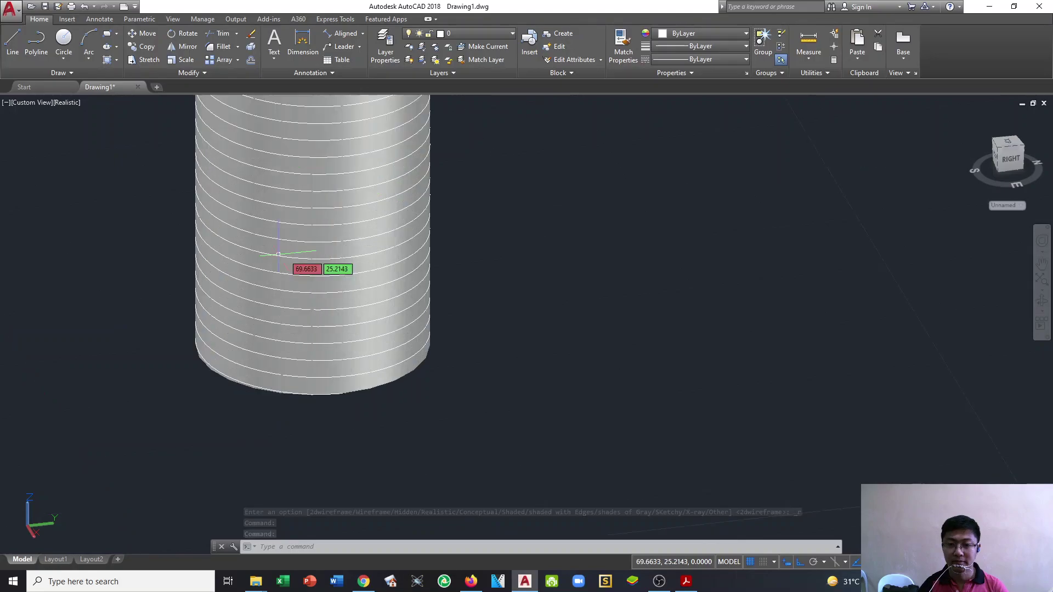
scroll(279, 254, "down", 2)
middle_click_drag(279, 254, 272, 365)
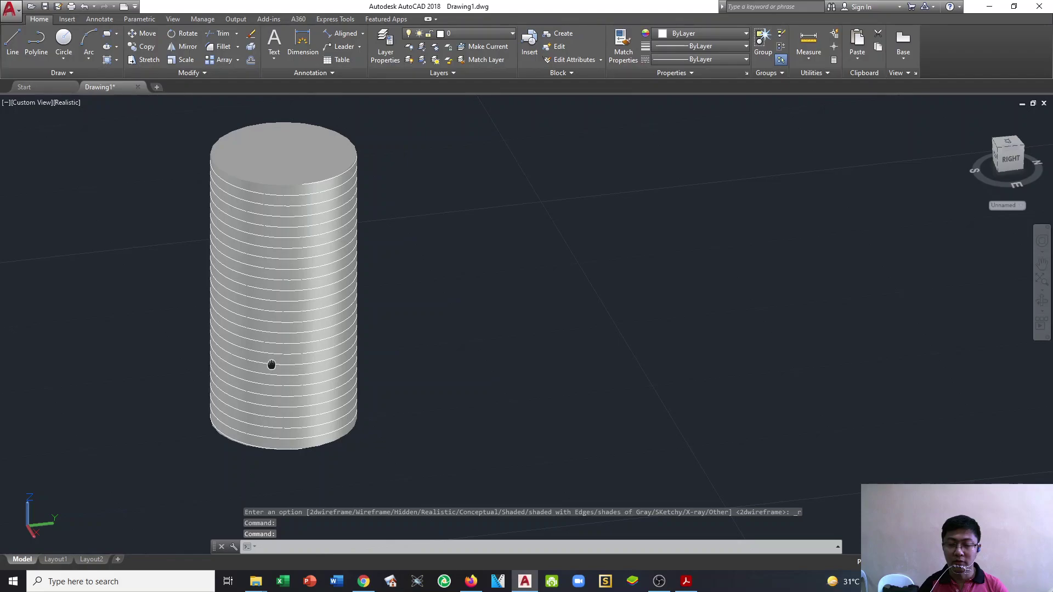
Step: Separate the helix from the cylinder and draw a circle of radius 0.5 centered on the helix's lower end
key("Escape")
key("Escape")
key("Escape")
scroll(271, 365, "up", 4)
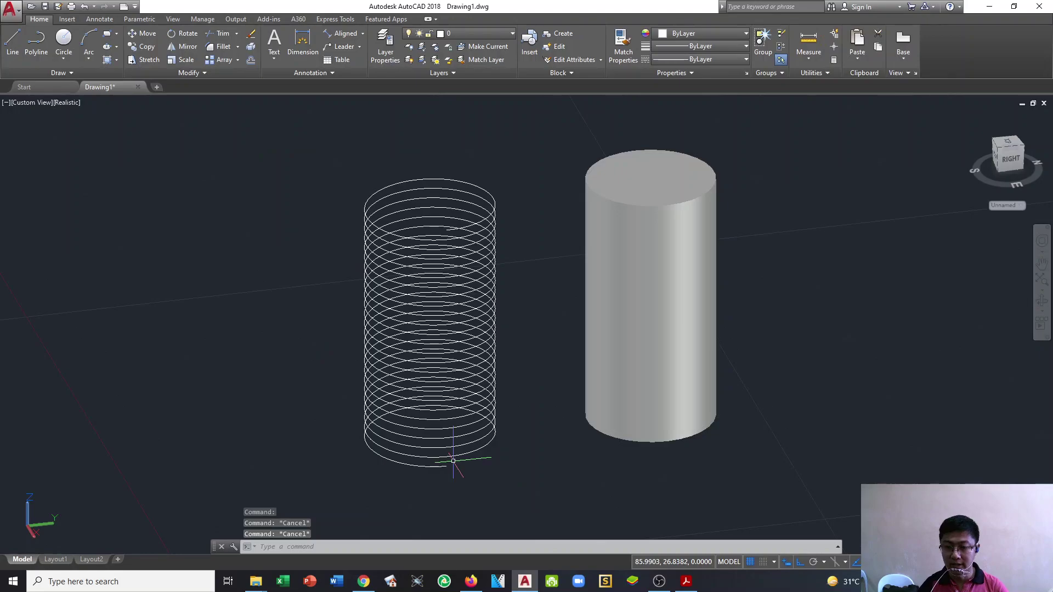
scroll(452, 460, "up", 2)
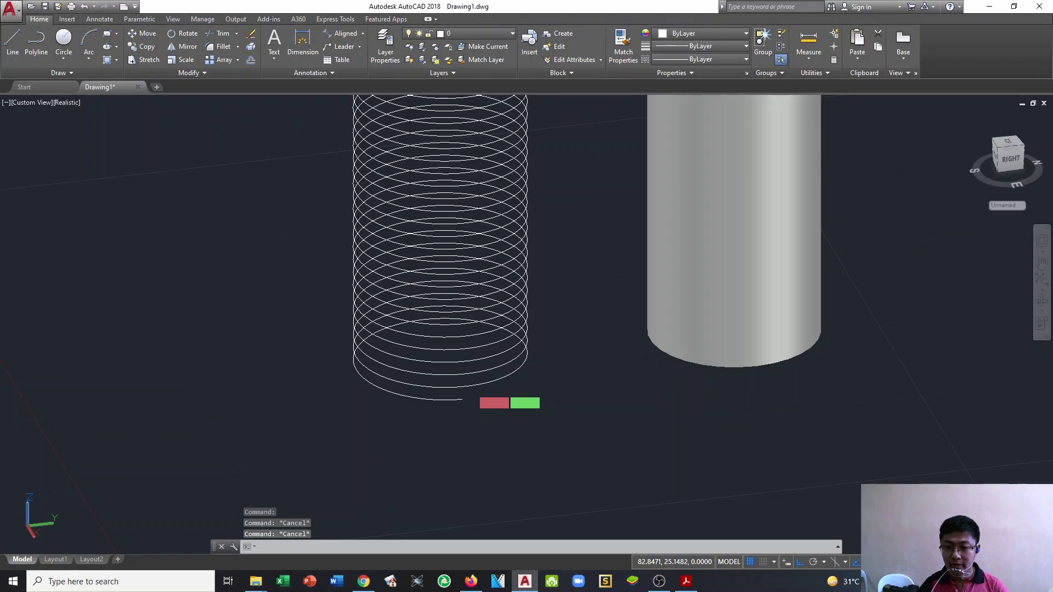
scroll(470, 390, "up", 6)
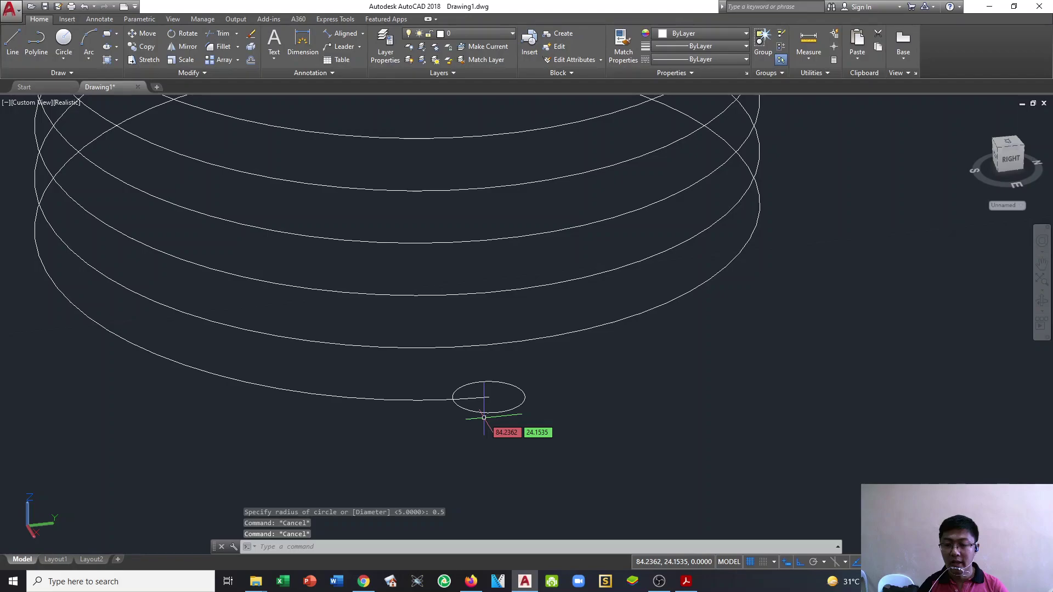
Step: Try to sweep the flat circle of radius 0.5 along the helix
type("SWEEP")
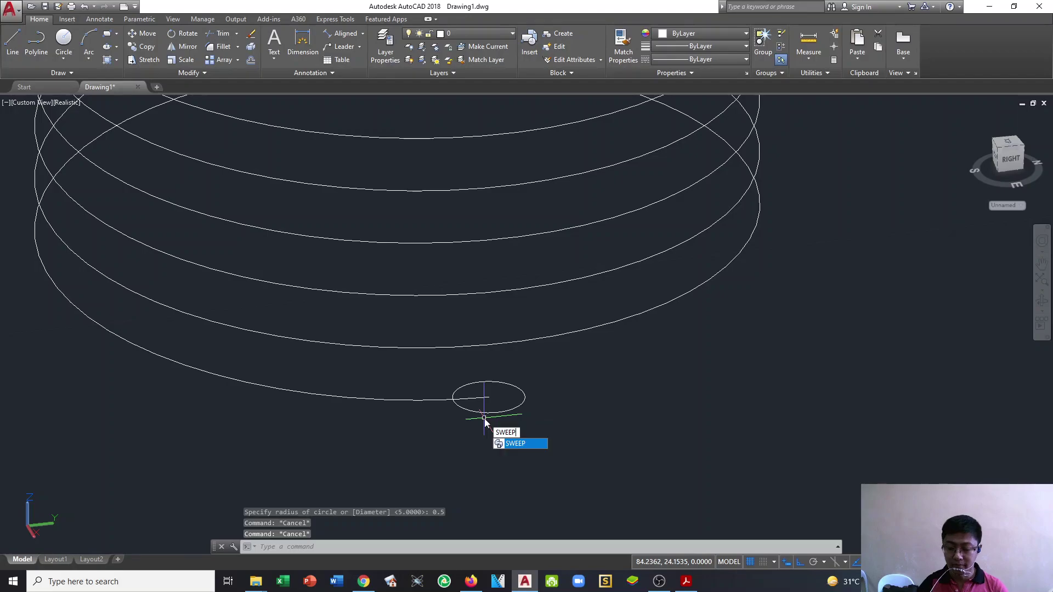
key("Return")
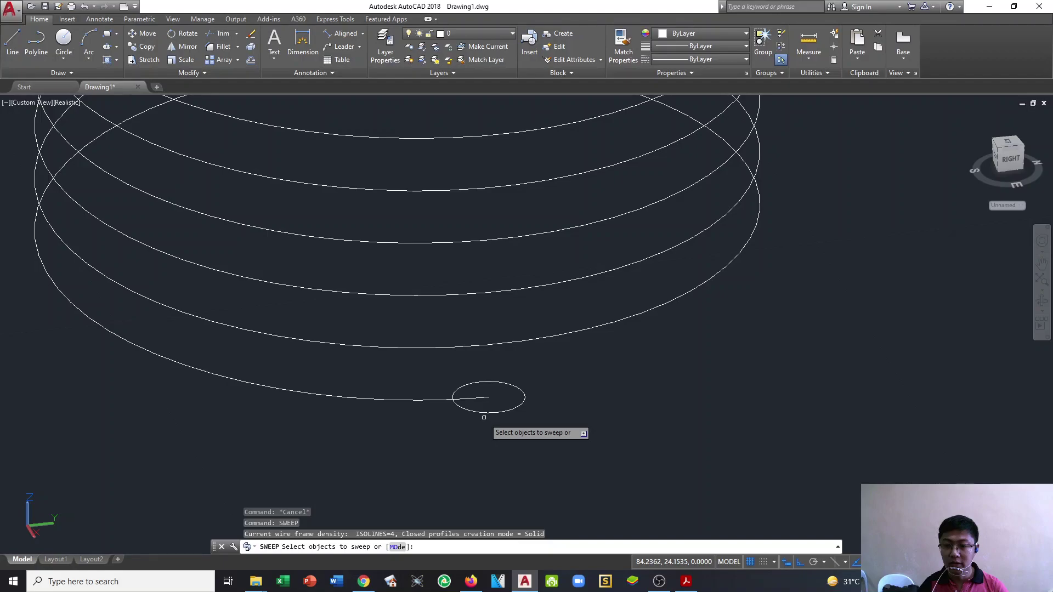
scroll(484, 417, "down", 3)
middle_click_drag(484, 414, 492, 513)
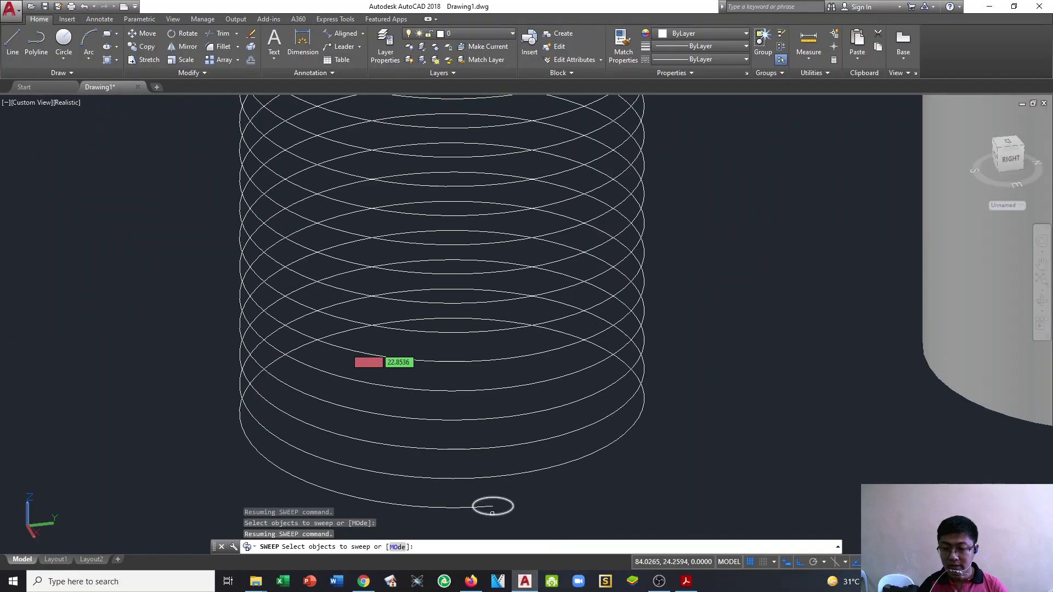
left_click(492, 512)
key("Return")
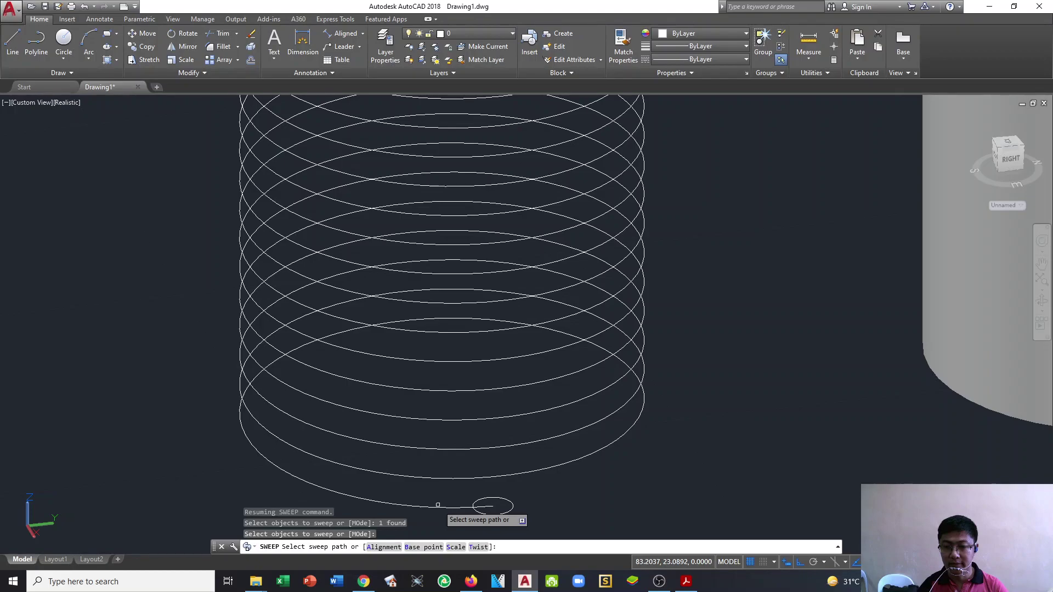
scroll(438, 505, "up", 1)
middle_click_drag(438, 505, 429, 418)
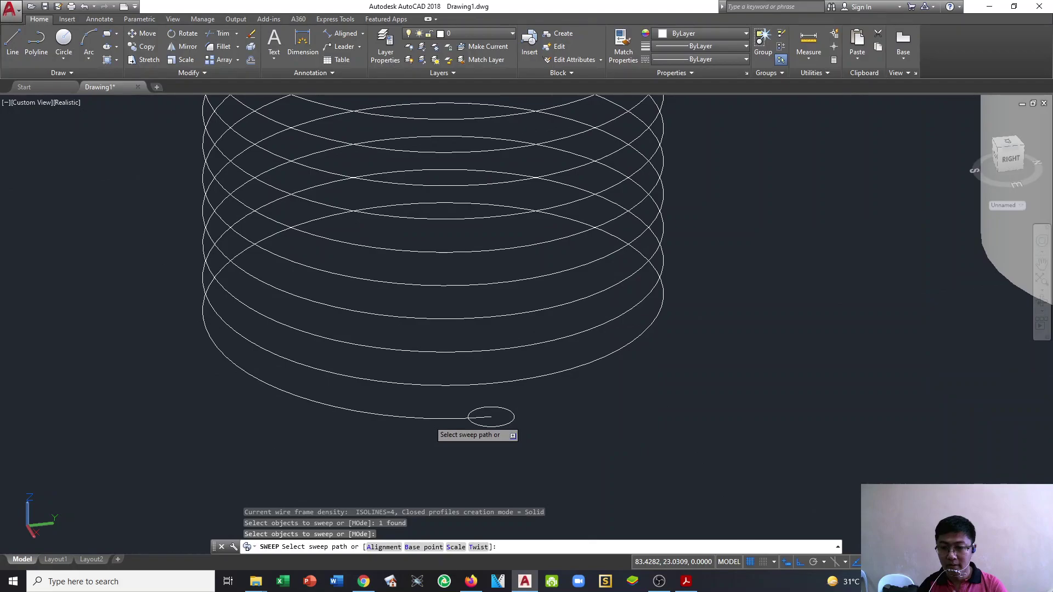
key("Escape")
key("Escape")
key("Escape")
Step: In the Front view, try sweeping an upright circle centered on the helix's lower end along the helix
scroll(526, 422, "up", 3)
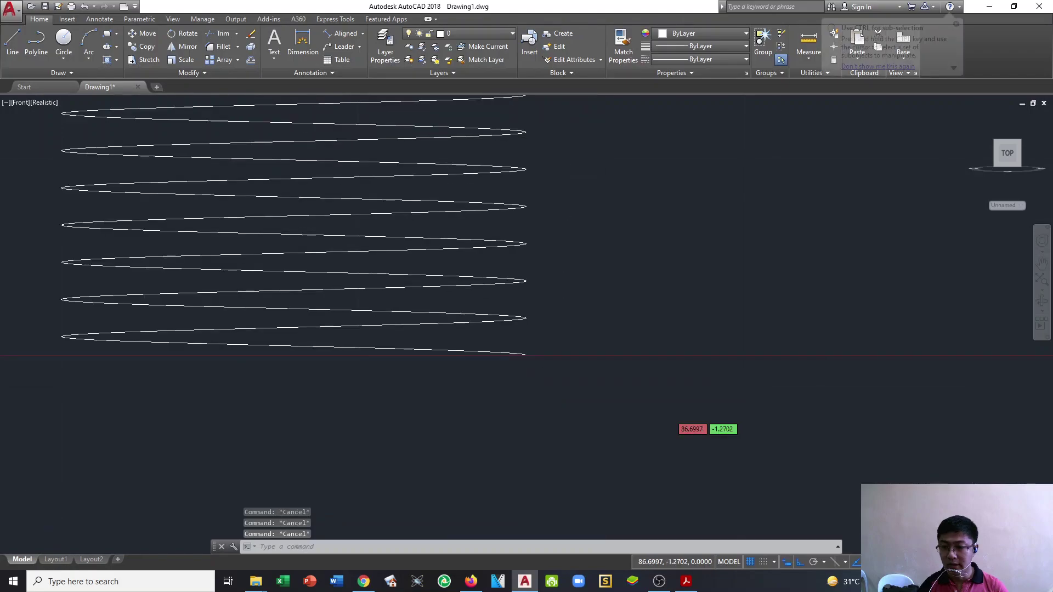
scroll(606, 379, "up", 4)
middle_click_drag(442, 316, 433, 320, "shift")
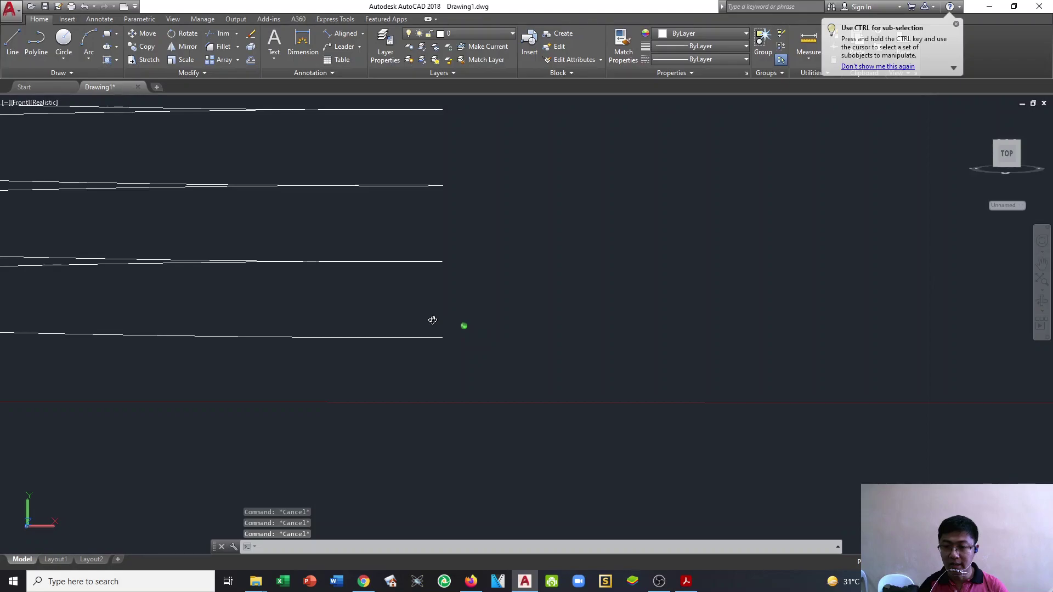
type("SWEEP Specify opposite corner:")
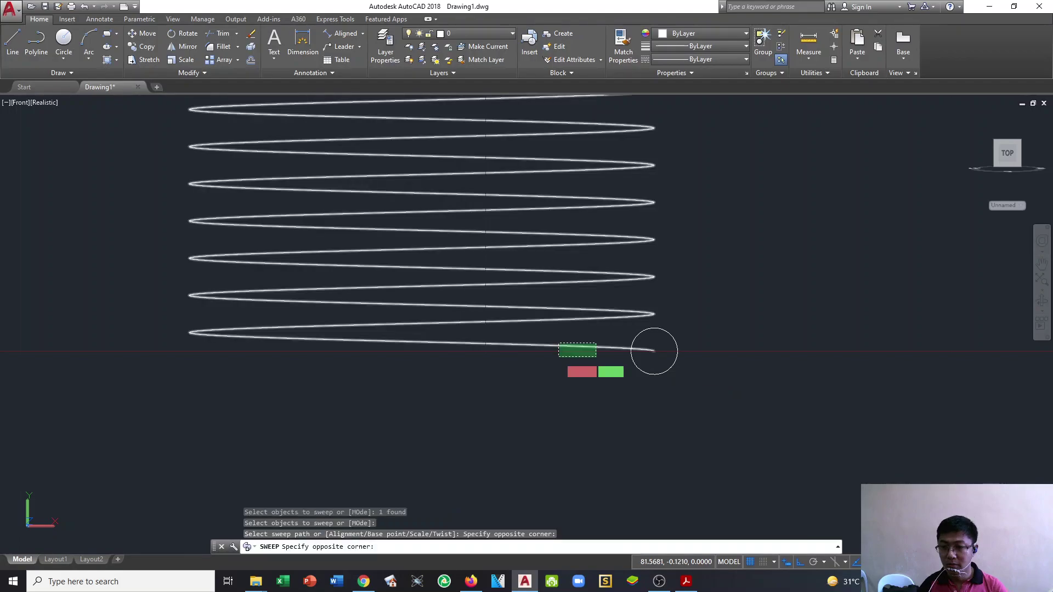
left_click(559, 356)
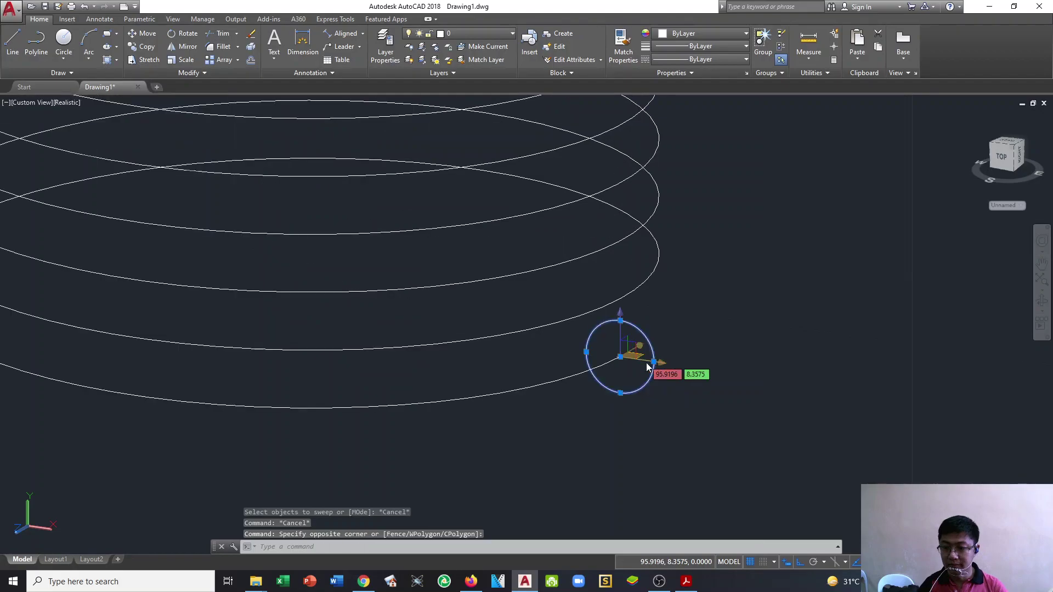
Step: Replace the upright circle at the helix's lower end with a smaller one and sweep it along the helix into a solid coil
key("Escape")
key("Escape")
left_click(645, 366)
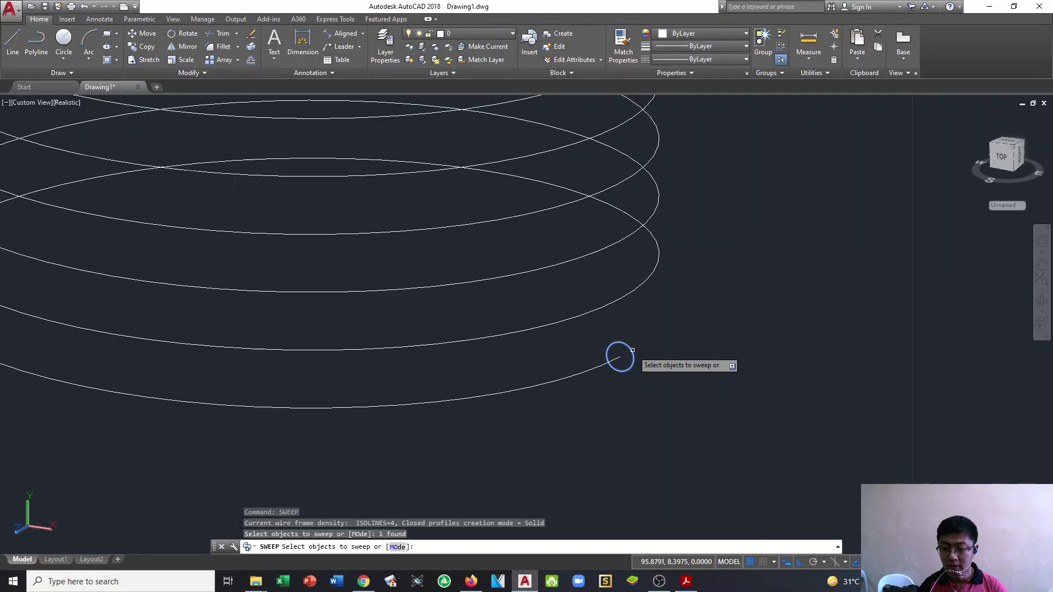
key("Return")
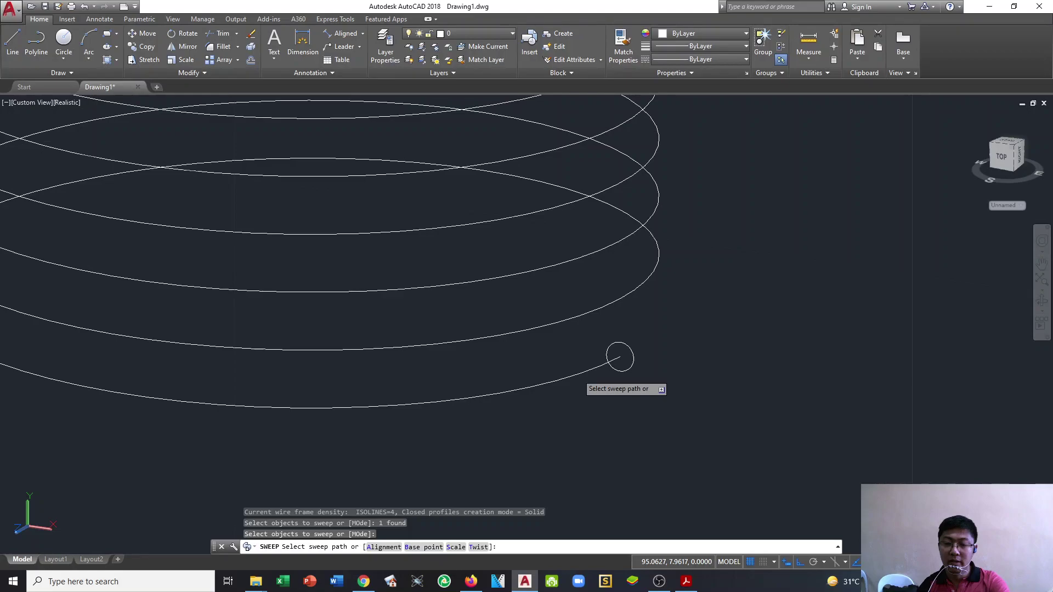
left_click(620, 358)
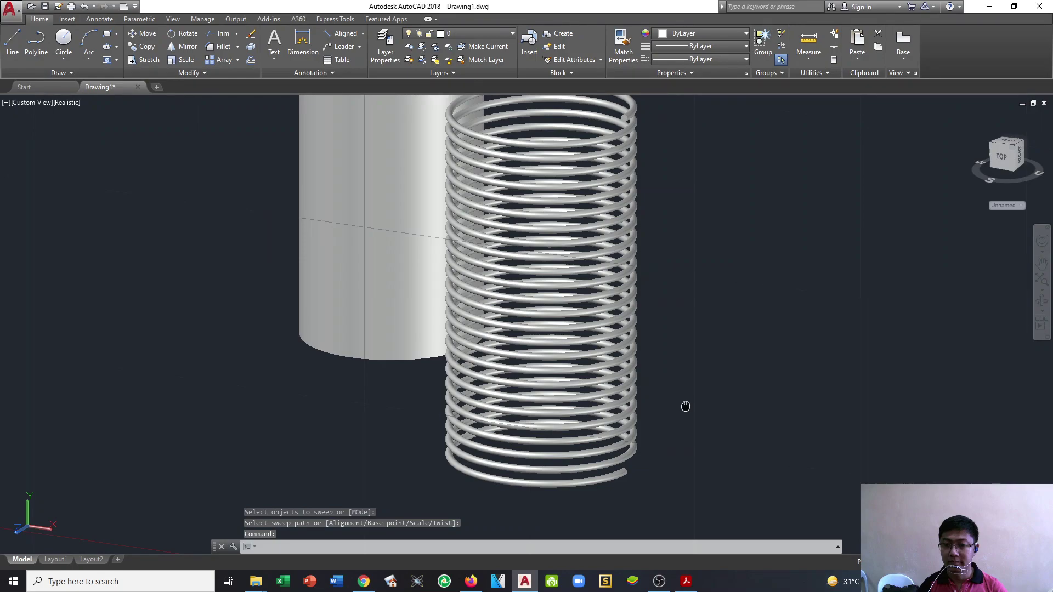
Step: Inspect the swept coil and switch the display to the 2D Wireframe visual style
middle_click_drag(685, 406, 682, 411)
left_click(67, 103)
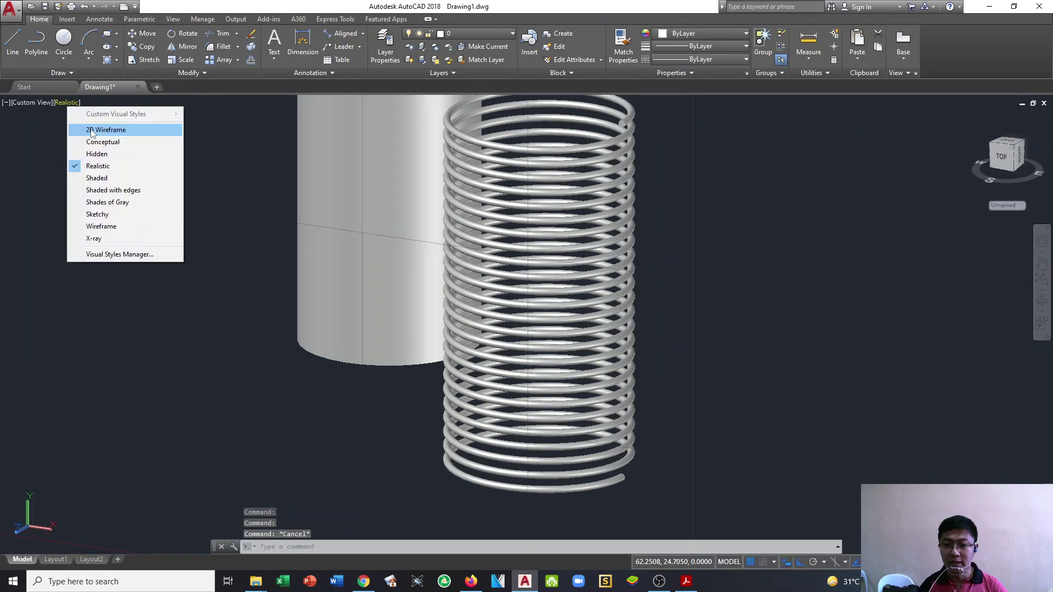
key("Escape")
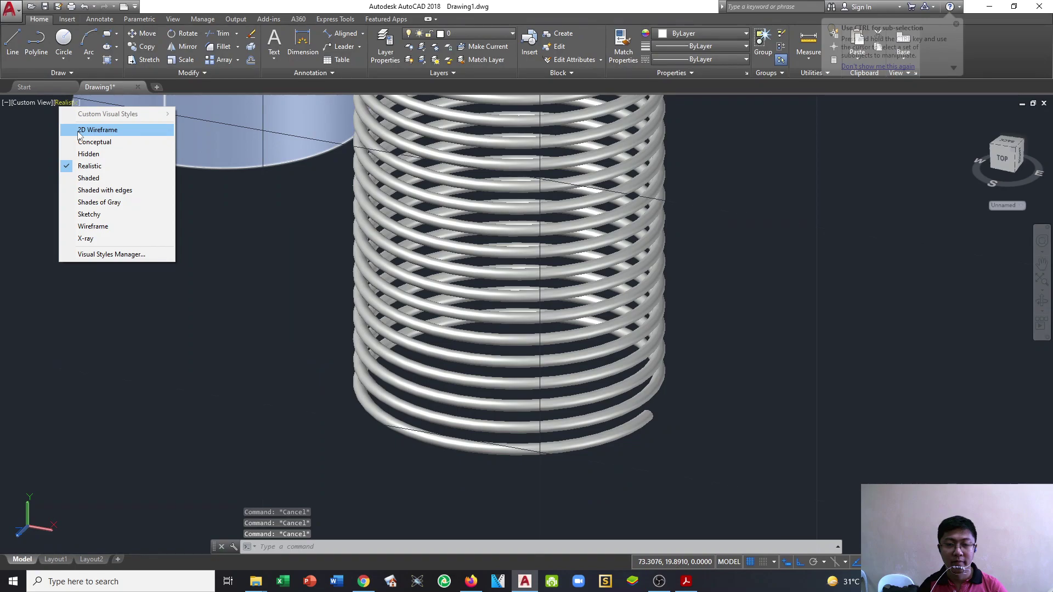
left_click(97, 130)
Step: Using a reference line from the center of the coil's lower end, place the coil around the cylinder and display both as Realistic
left_click(86, 102)
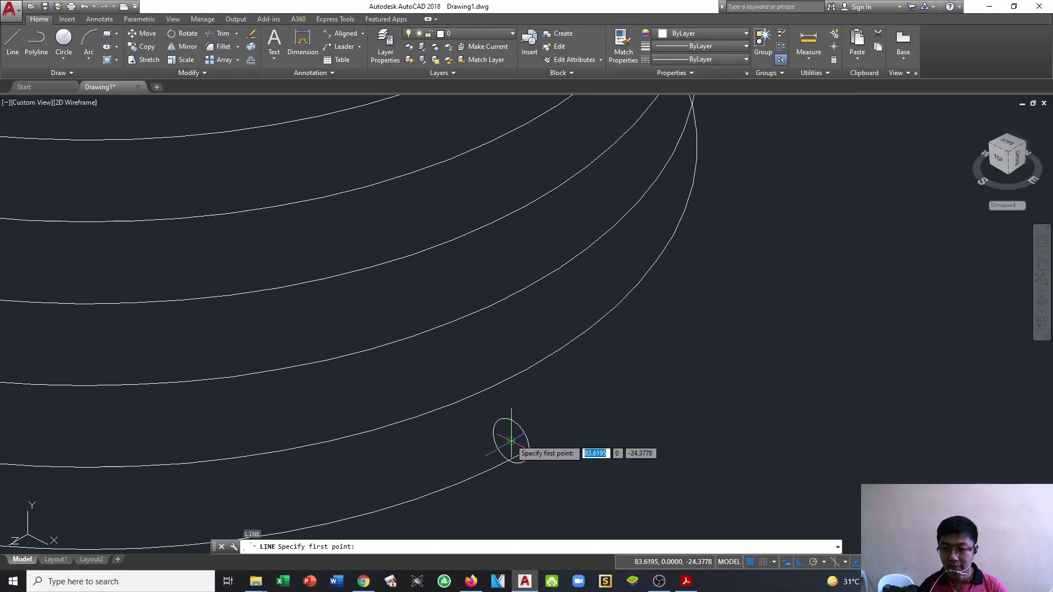
left_click(511, 441)
scroll(932, 444, "down", 4)
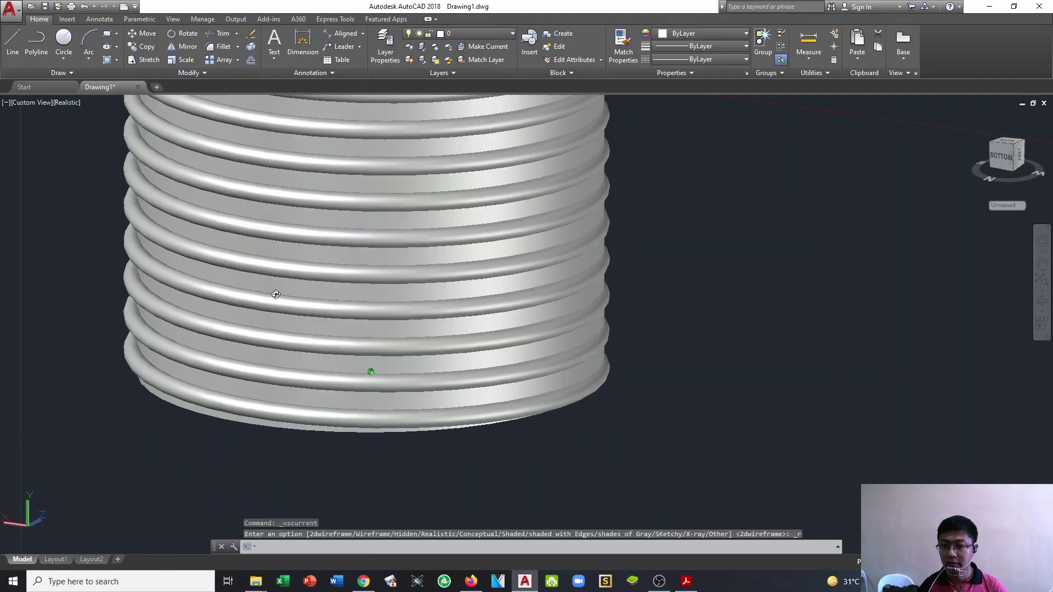
middle_click_drag(276, 294, 122, 320, "shift")
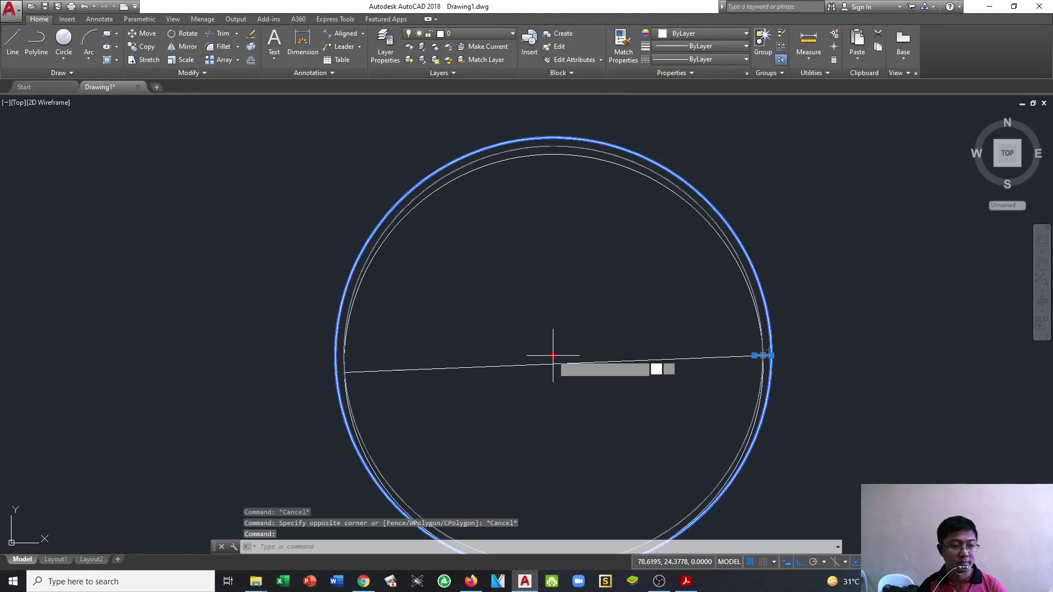
key("Escape")
left_click(348, 255)
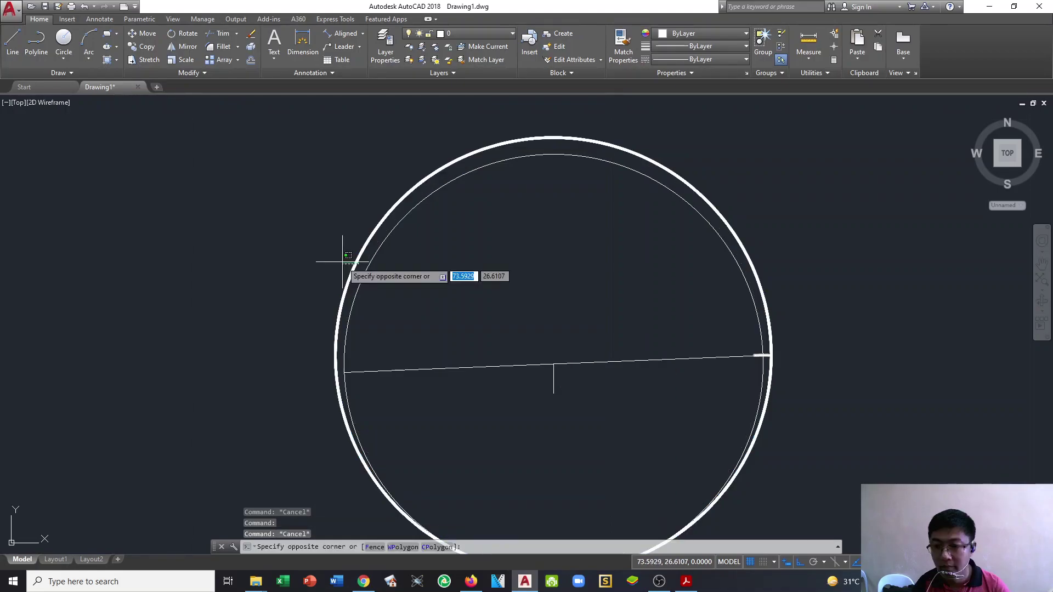
left_click(556, 356)
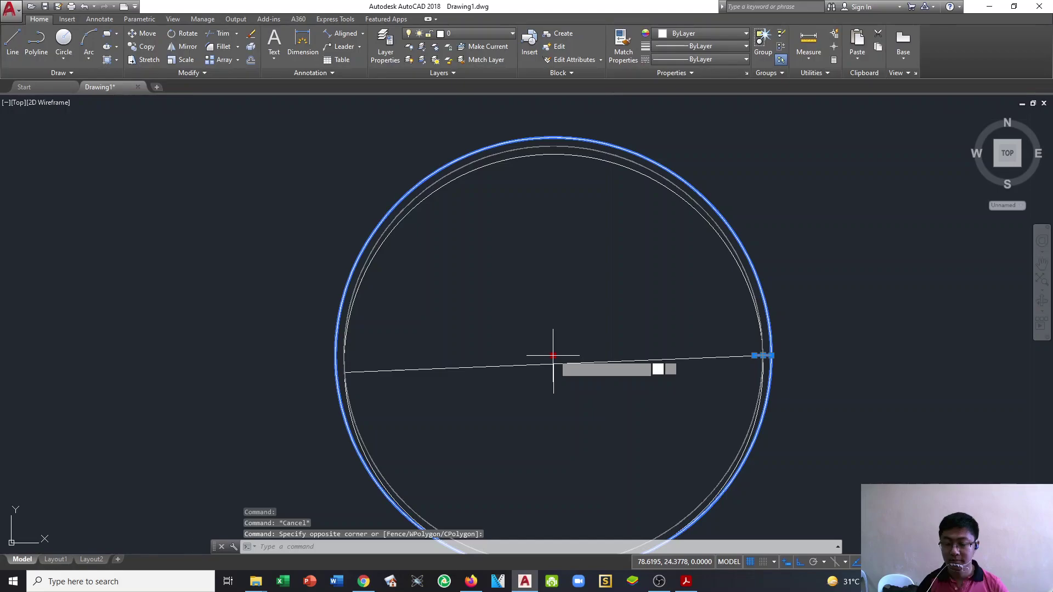
left_click(552, 356)
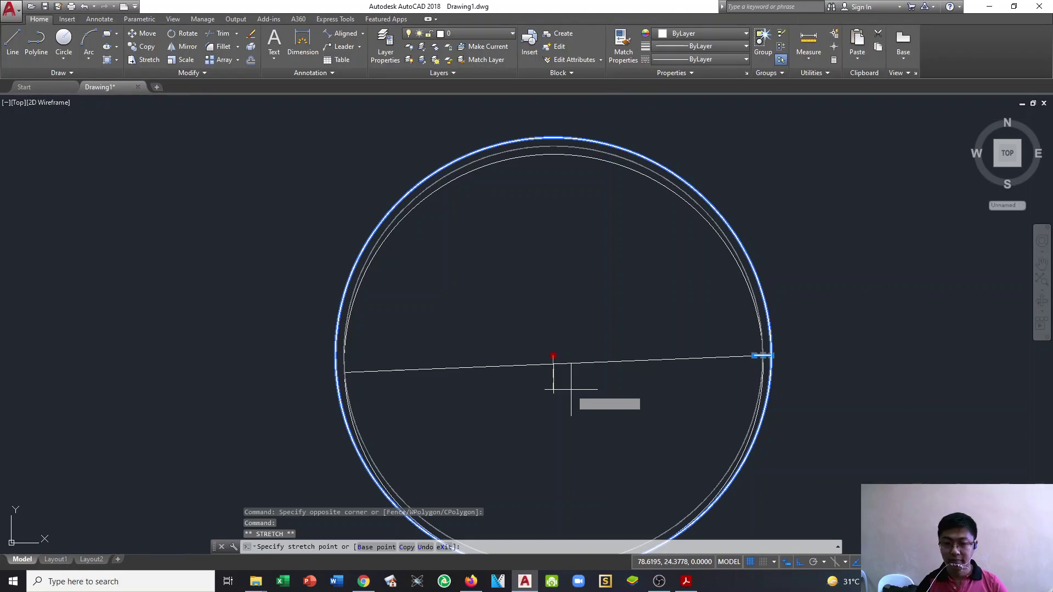
key("Escape")
key("Escape")
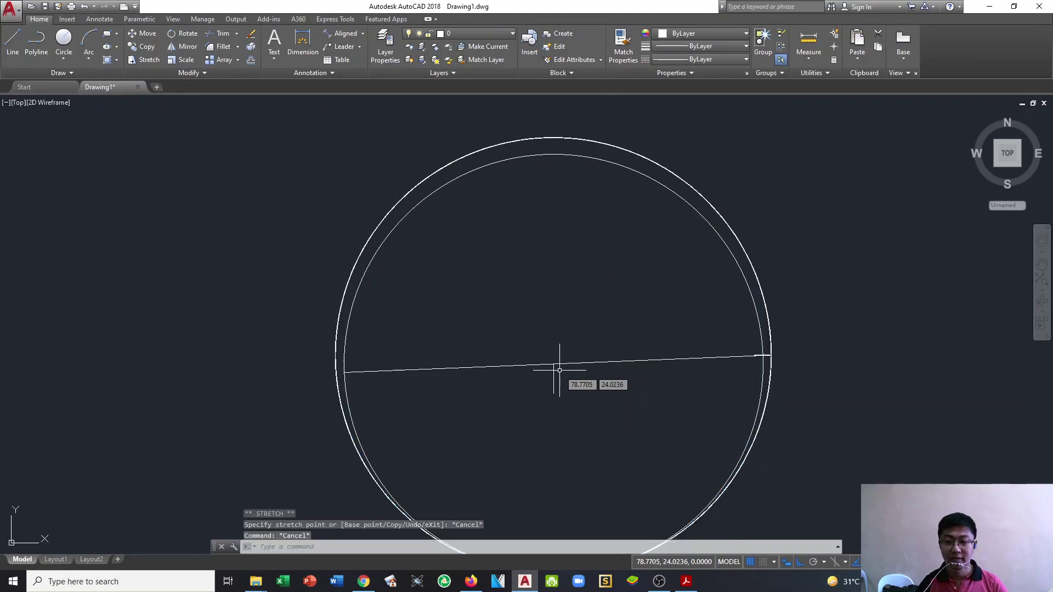
Step: Return to an angled 3D view in the Realistic style and examine where the coil's lower end meets the cylinder
middle_click_drag(559, 372, 717, 301, "shift")
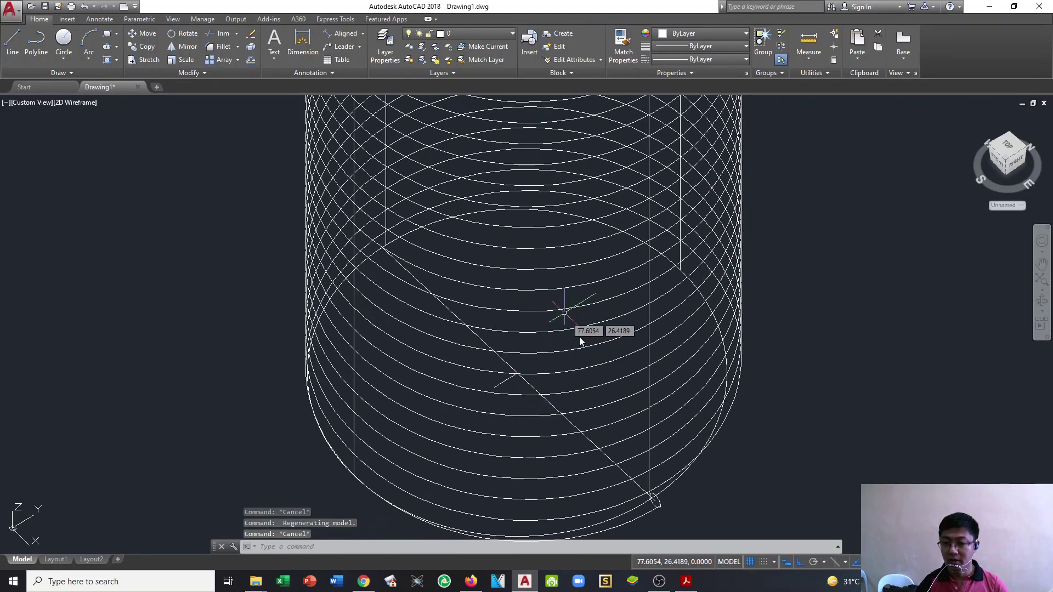
left_click(80, 103)
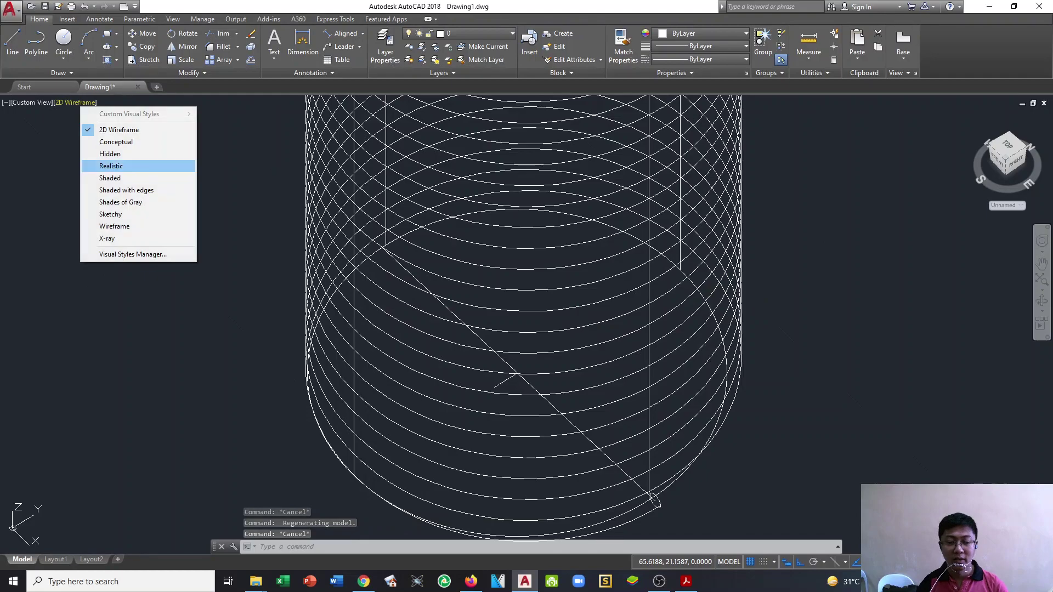
left_click(111, 166)
key("Escape")
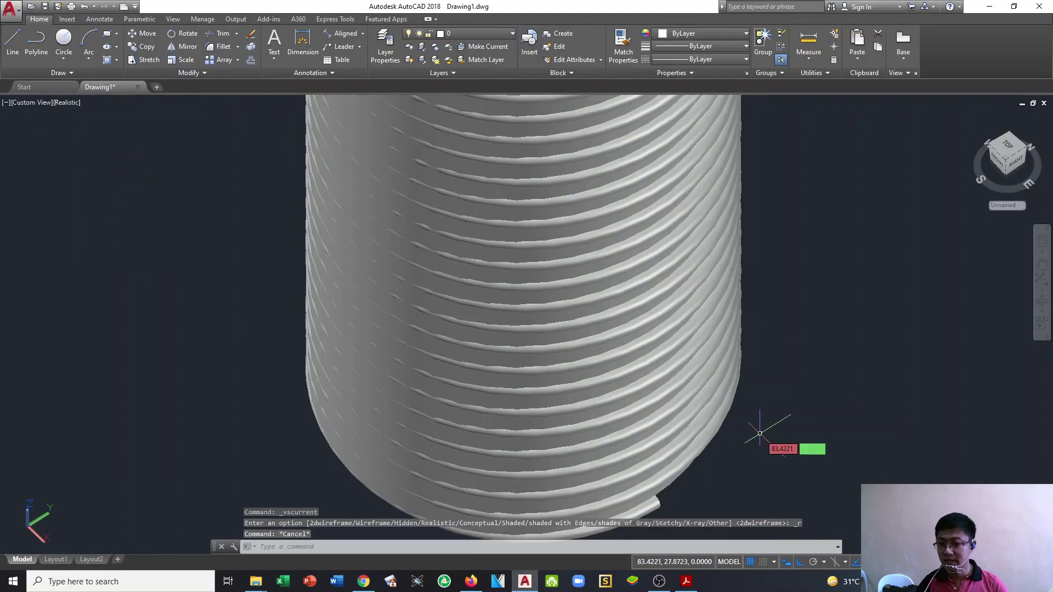
middle_click_drag(759, 433, 718, 378)
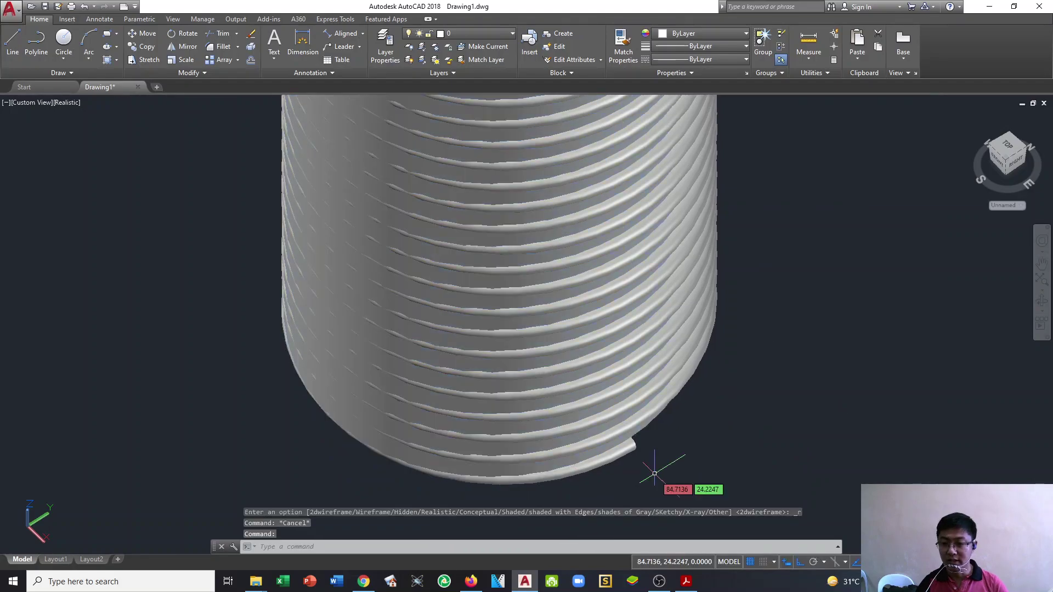
scroll(623, 434, "up", 3)
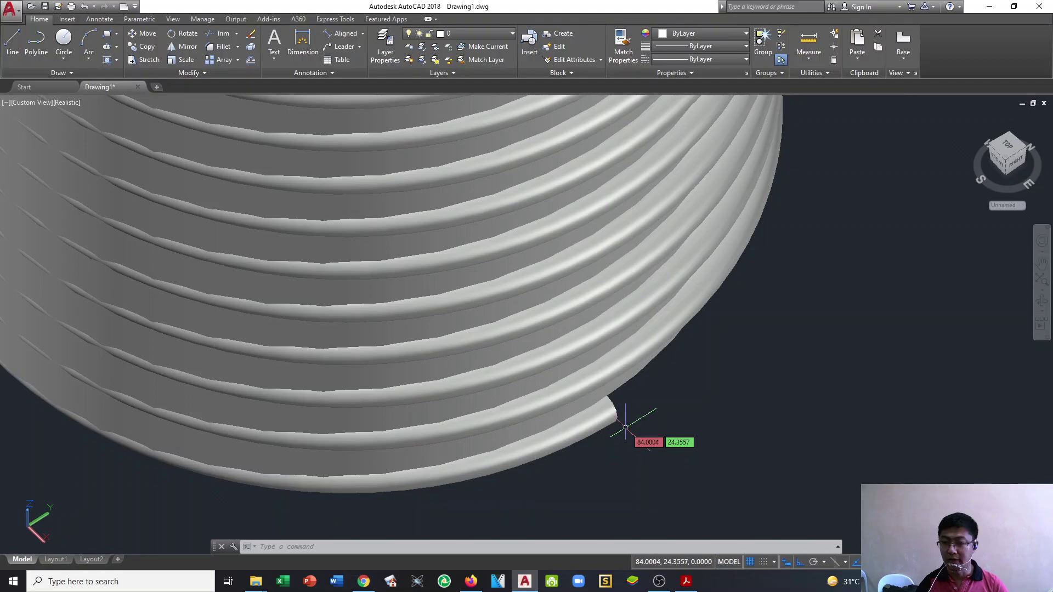
middle_click_drag(624, 427, 626, 437)
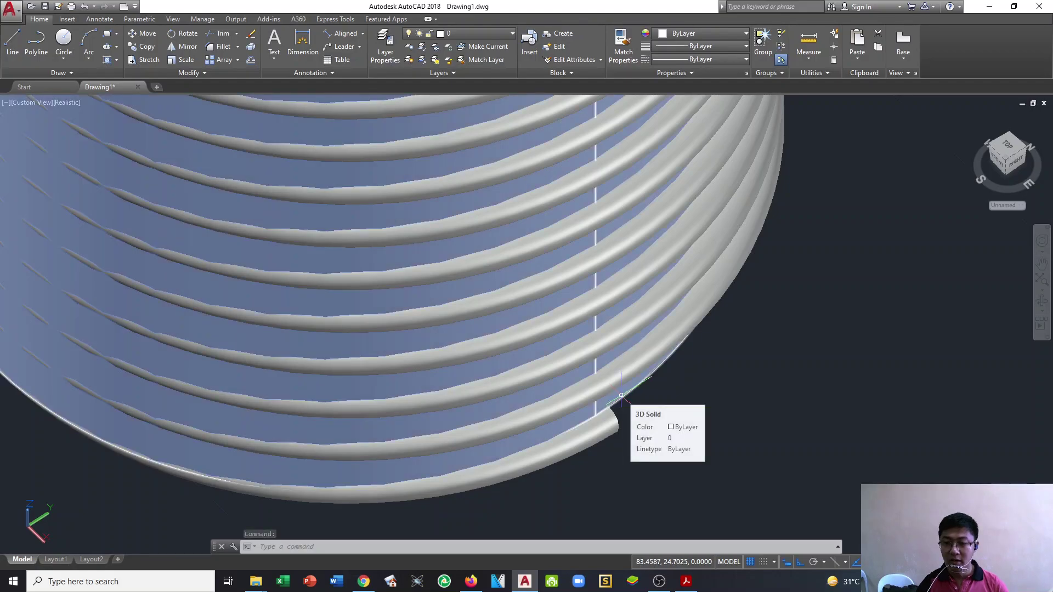
Step: Try to subtract the cylinder from the swept coil solid
key("Escape")
key("Escape")
type("su")
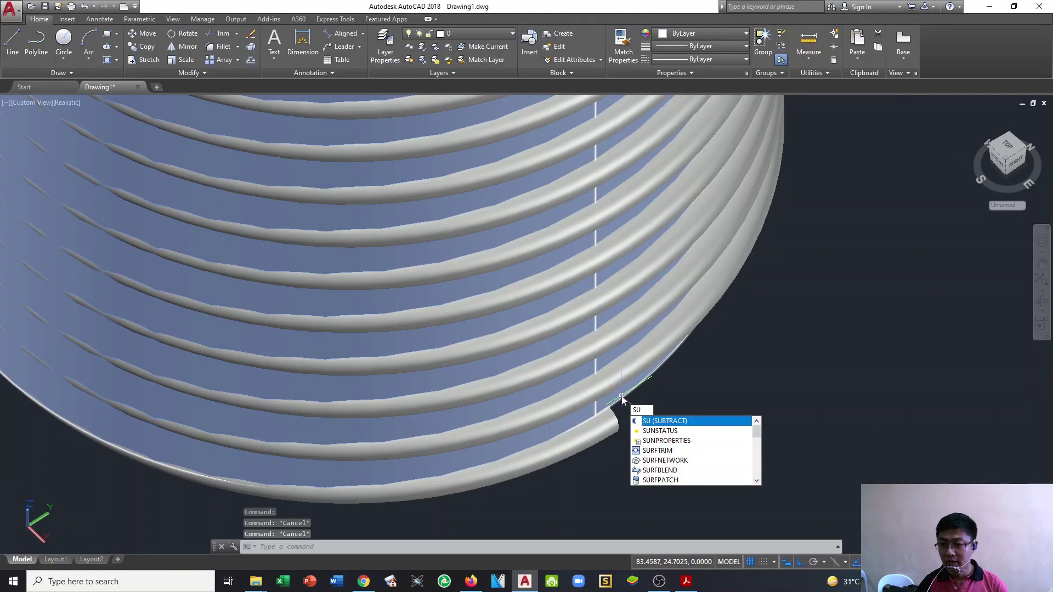
key("Return")
left_click(610, 432)
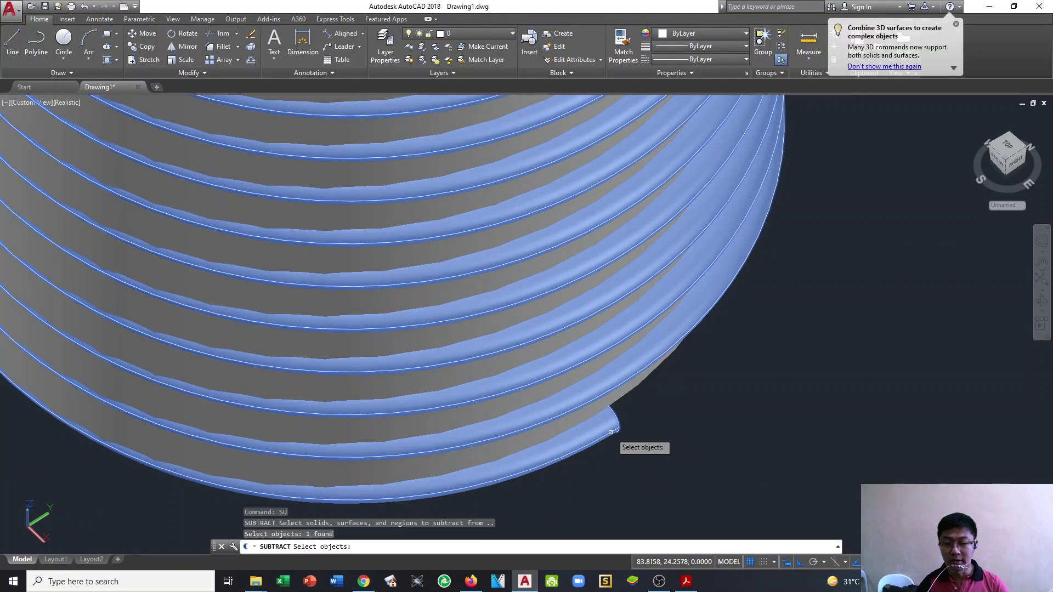
key("Return")
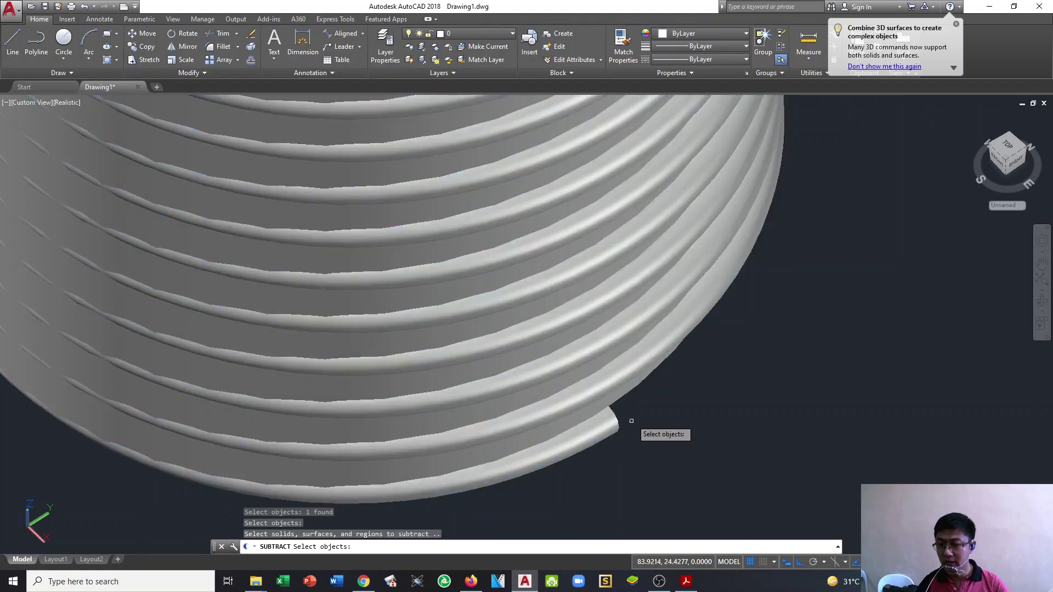
left_click(626, 393)
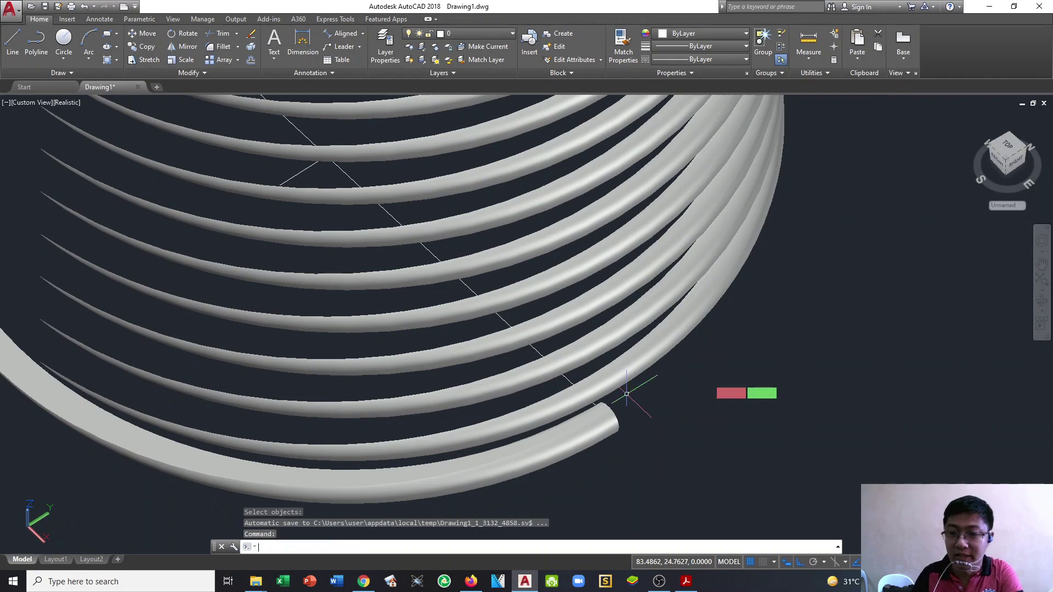
key("Return")
Step: Undo the subtraction made in the wrong order, bringing back the separate cylinder and coil
key("ctrl+z")
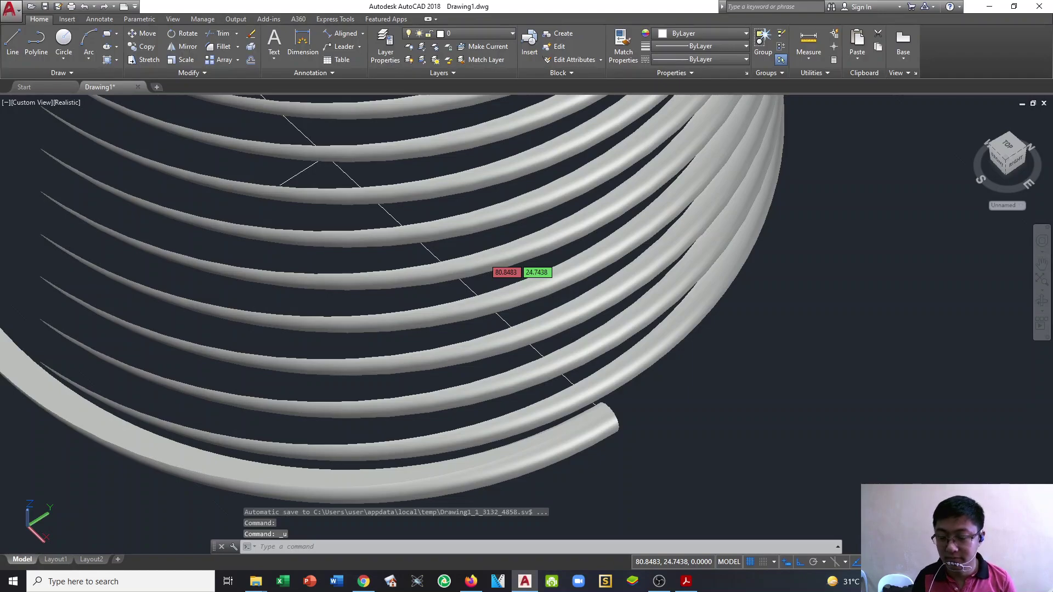
key("ctrl+z")
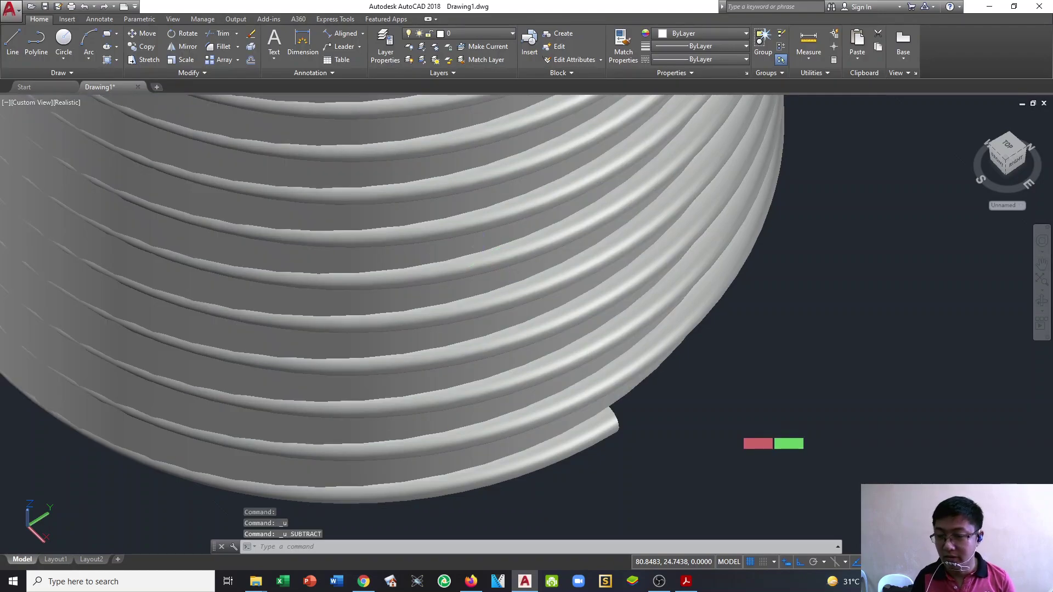
key("Escape")
key("ctrl+z")
key("Escape")
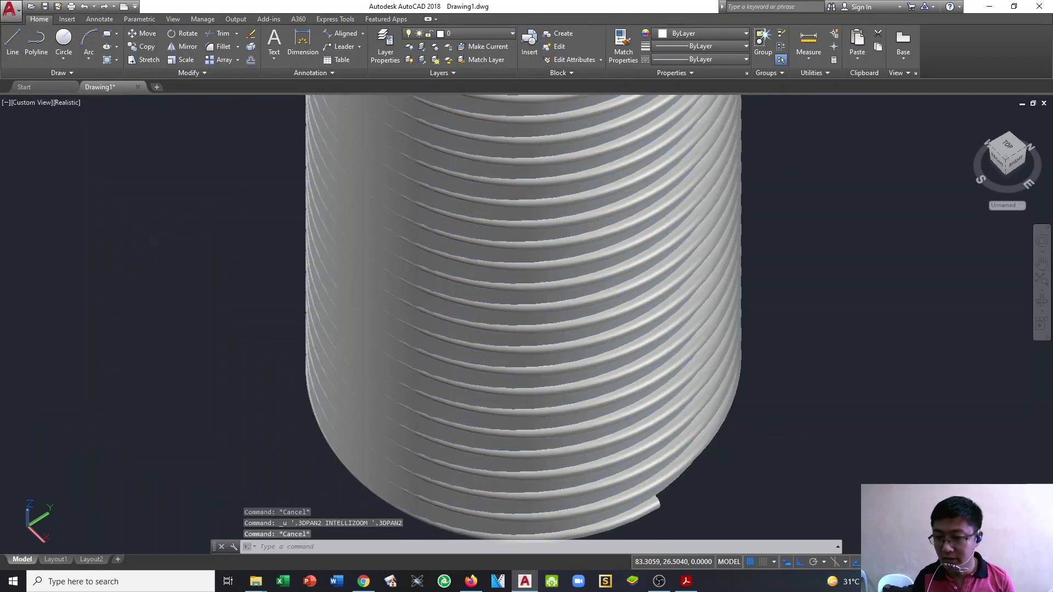
Step: Subtract the swept coil from the cylinder to cut helical grooves into its surface
scroll(709, 407, "up", 5)
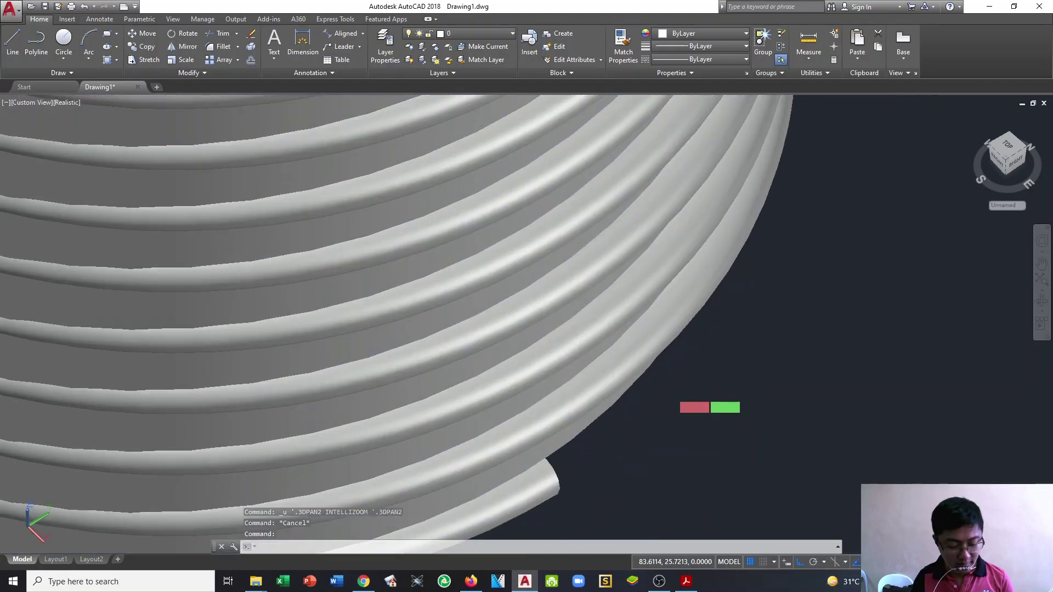
type("SU")
key("Return")
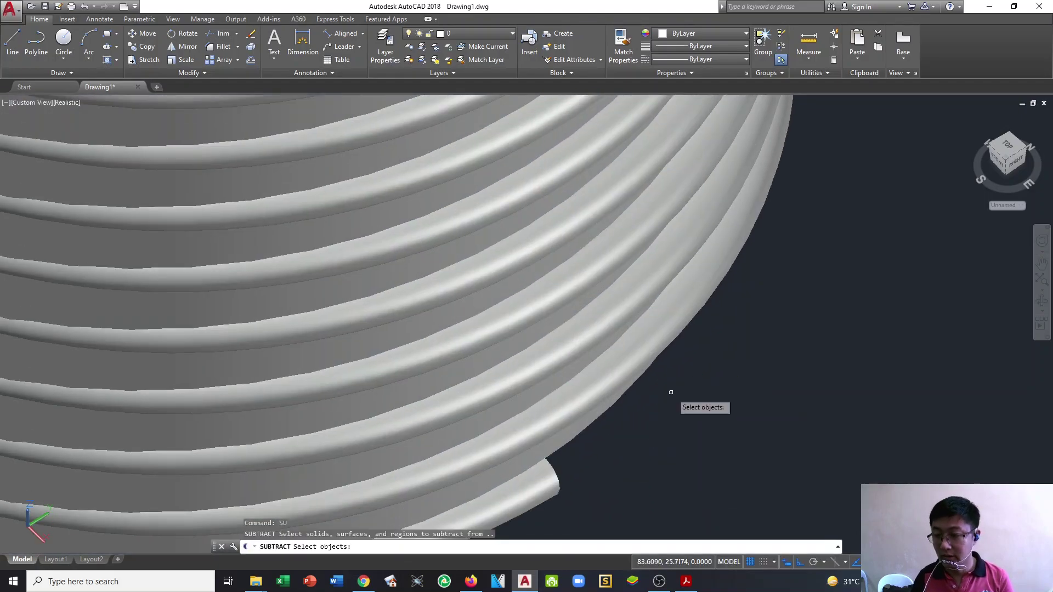
left_click(577, 434)
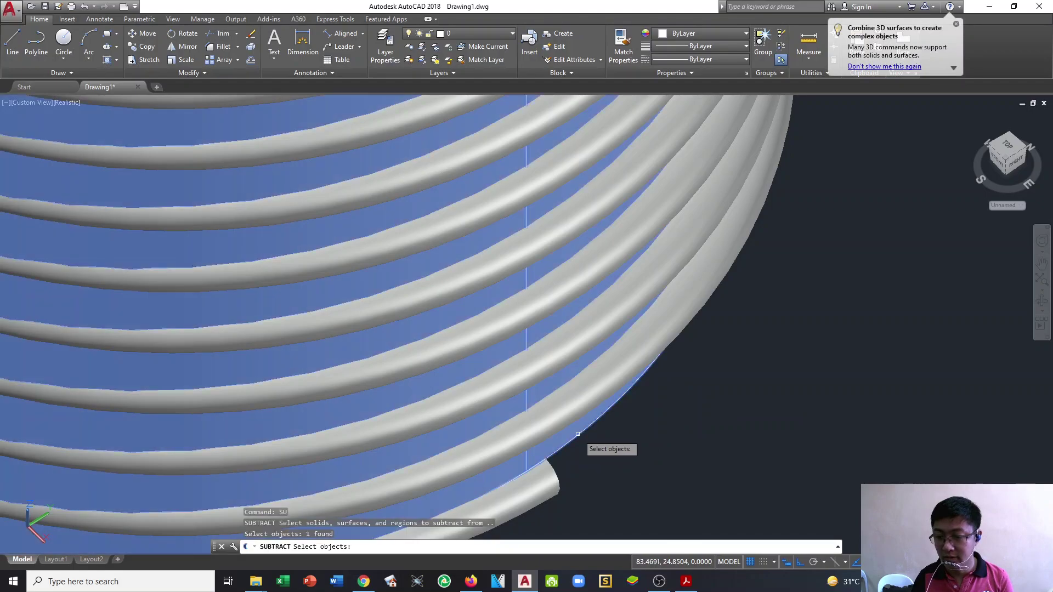
key("Return")
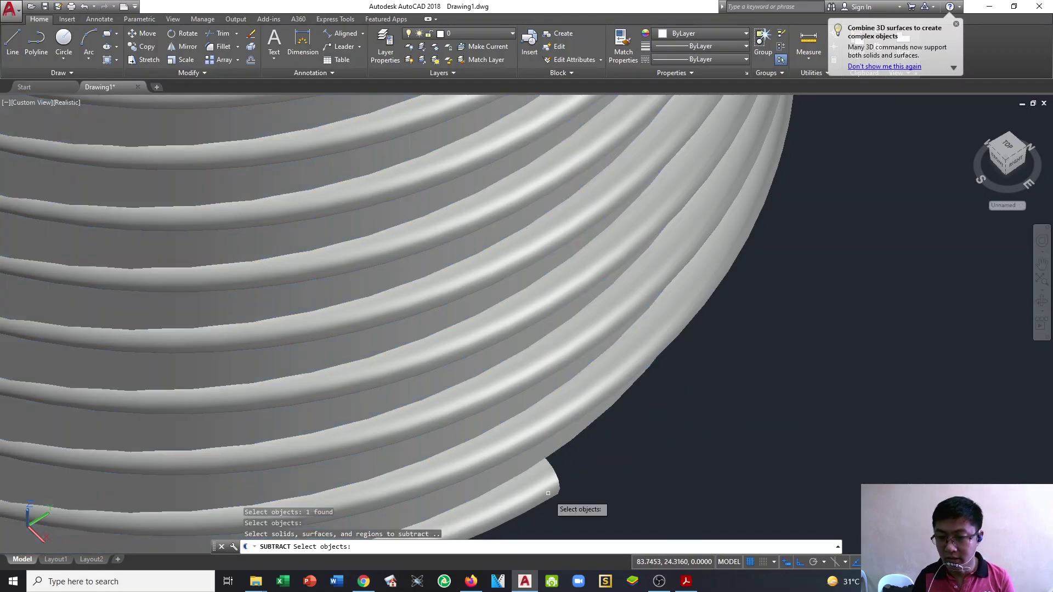
left_click(548, 496)
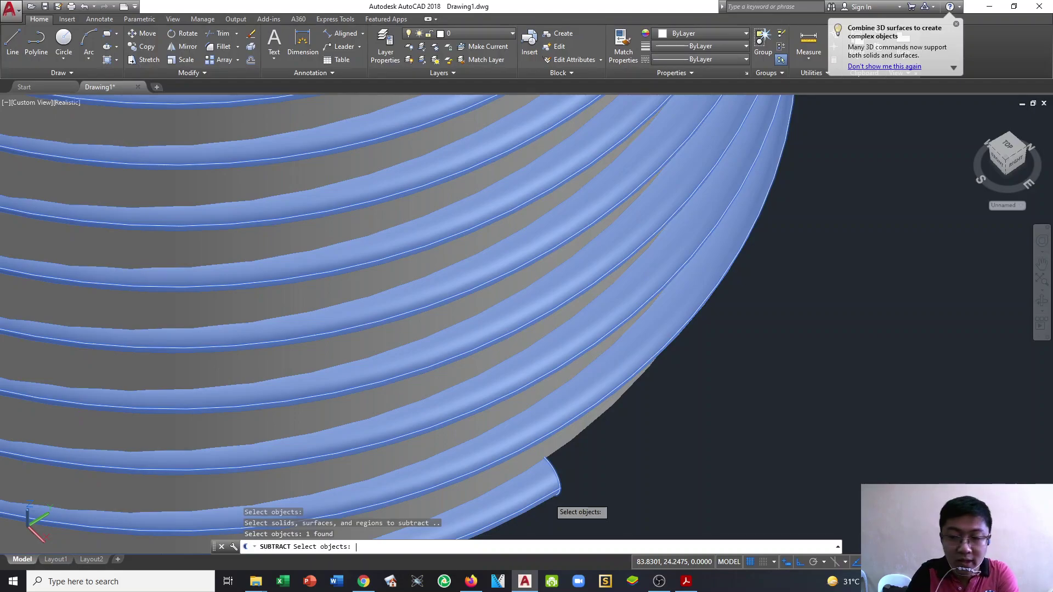
key("Return")
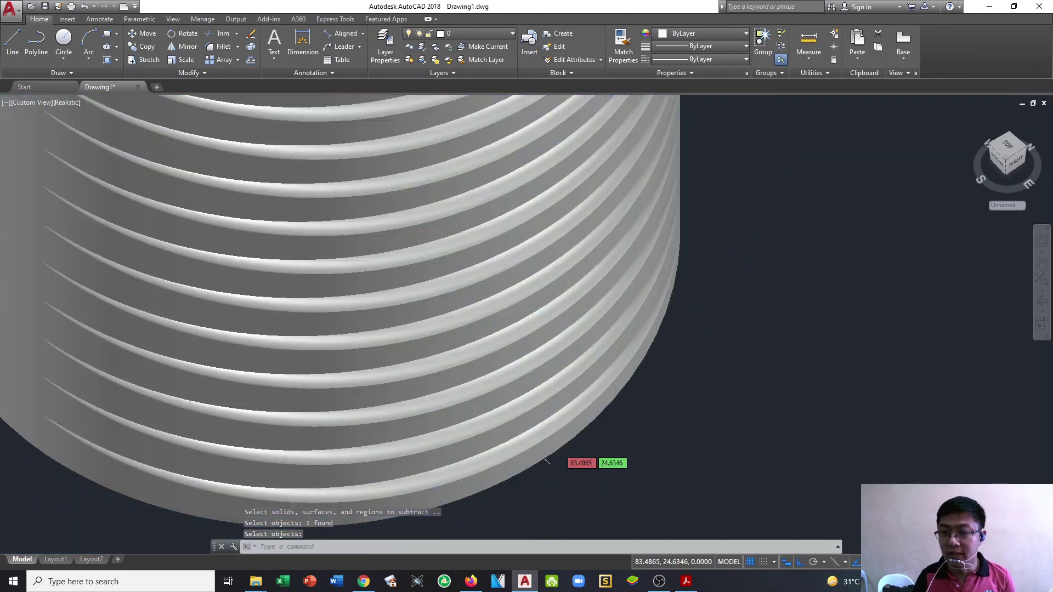
Step: Examine the helical grooves along the cylinder's profile from the back and from the front
scroll(558, 446, "down", 2)
middle_click_drag(549, 415, 284, 296, "shift")
scroll(469, 314, "up", 2)
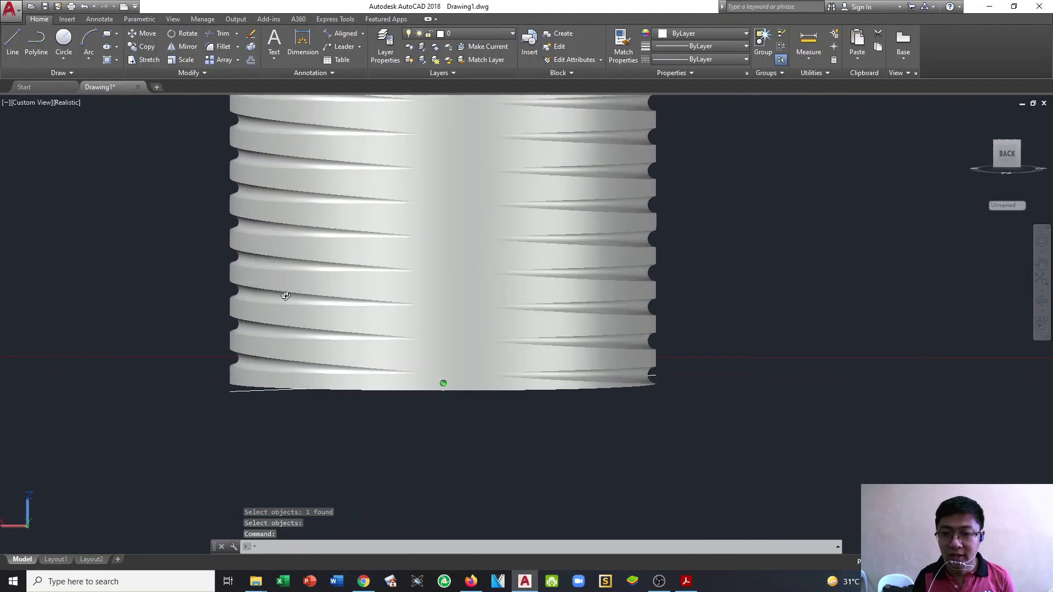
middle_click_drag(190, 278, 177, 368)
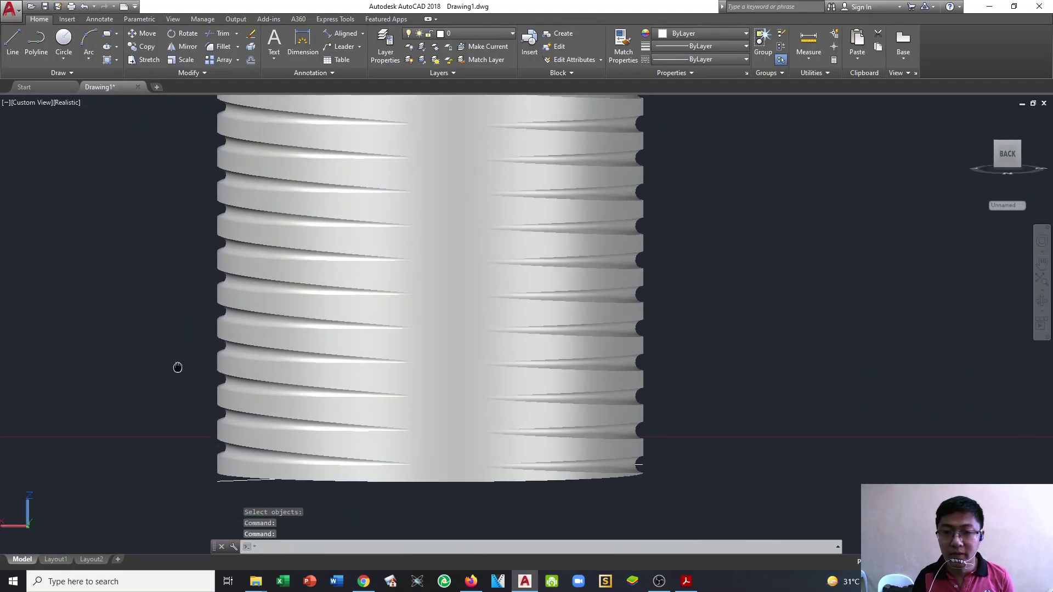
left_click(222, 195)
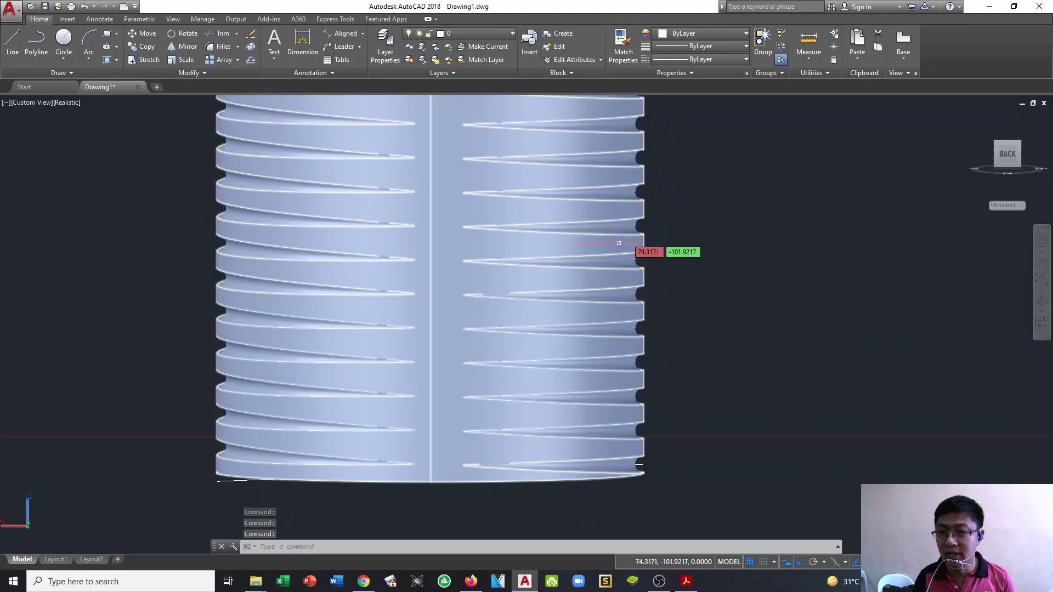
key("Escape")
middle_click_drag(160, 207, 529, 299, "shift")
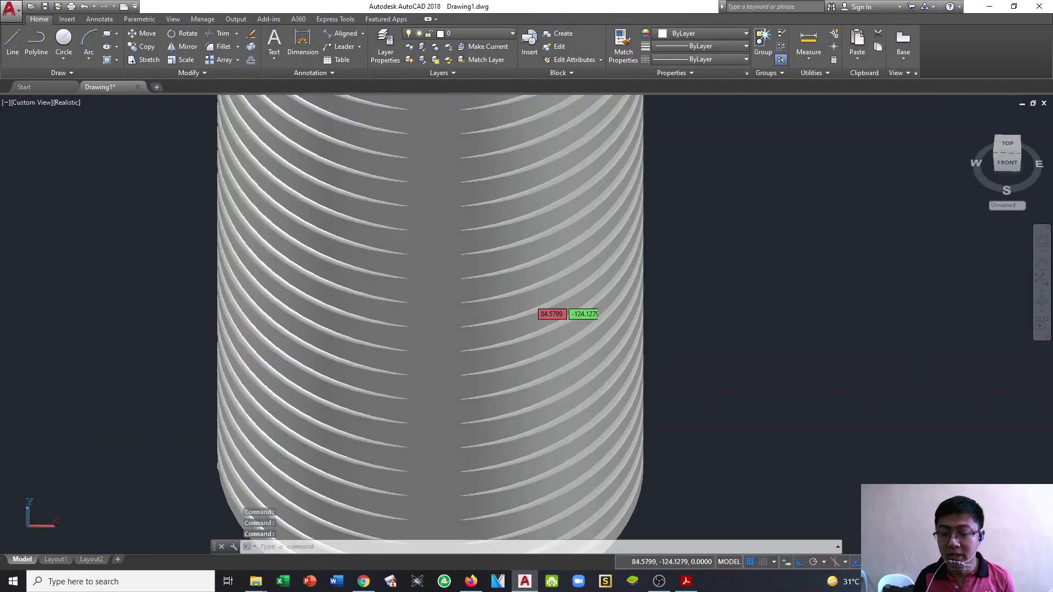
scroll(529, 299, "down", 5)
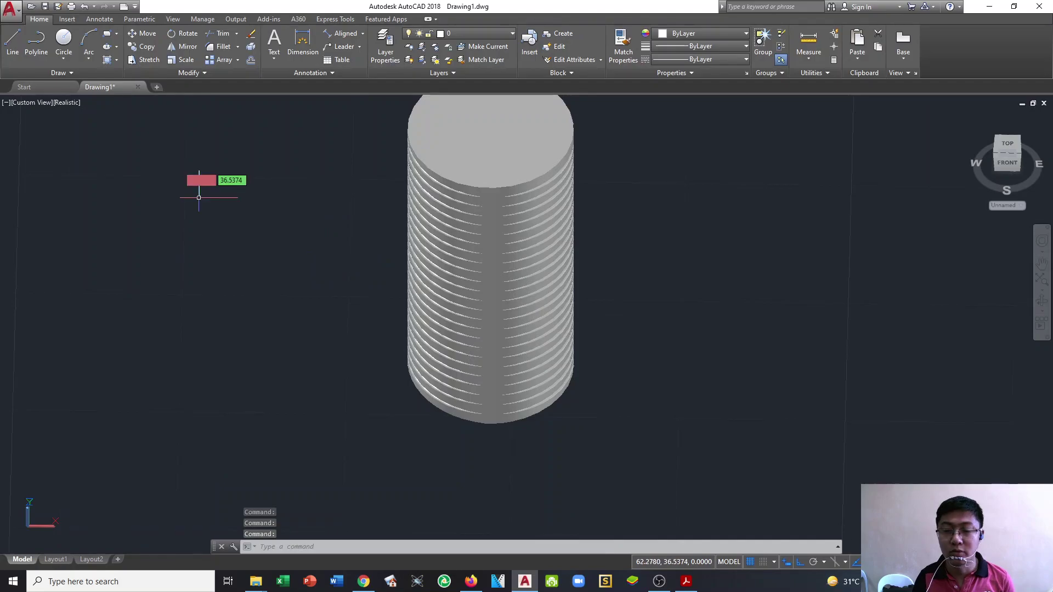
Step: Erase the grooved cylinder and the leftover reference lines at its base
key("Escape")
middle_click_drag(235, 203, 193, 258)
left_click(446, 218)
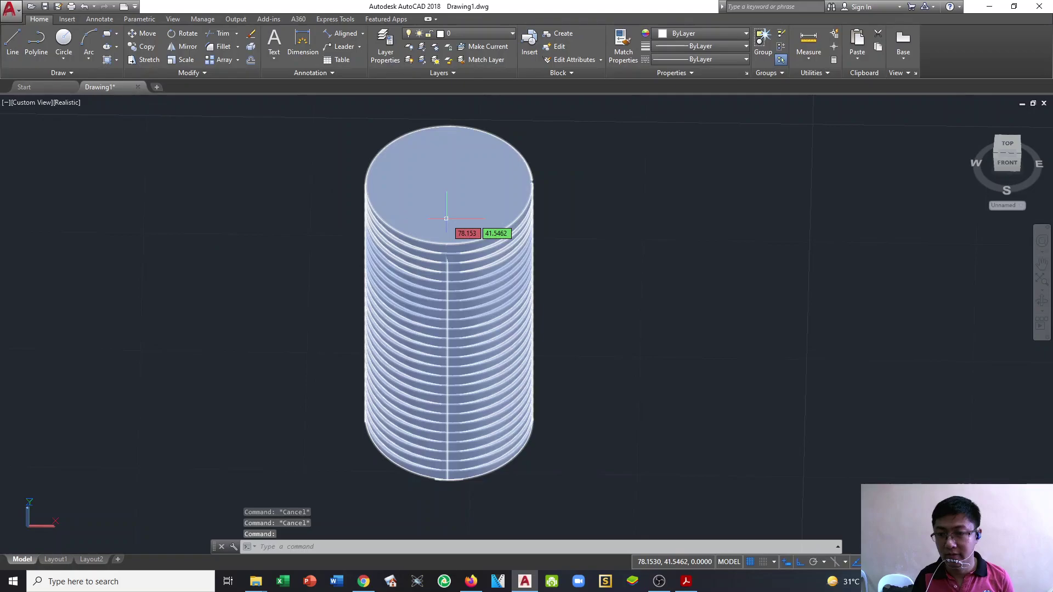
key("Delete")
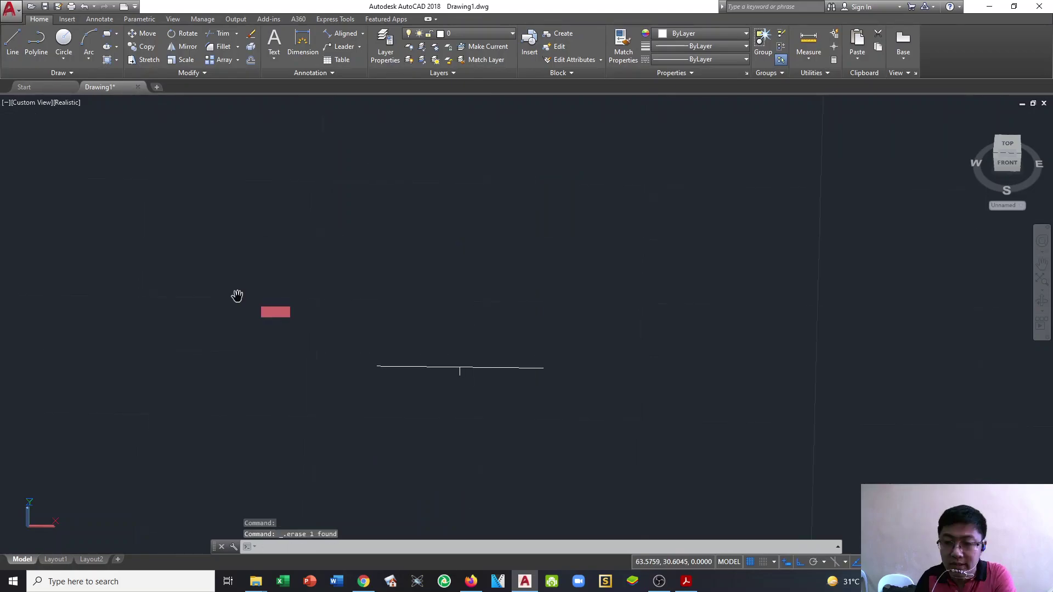
left_click(273, 303)
left_click(452, 386)
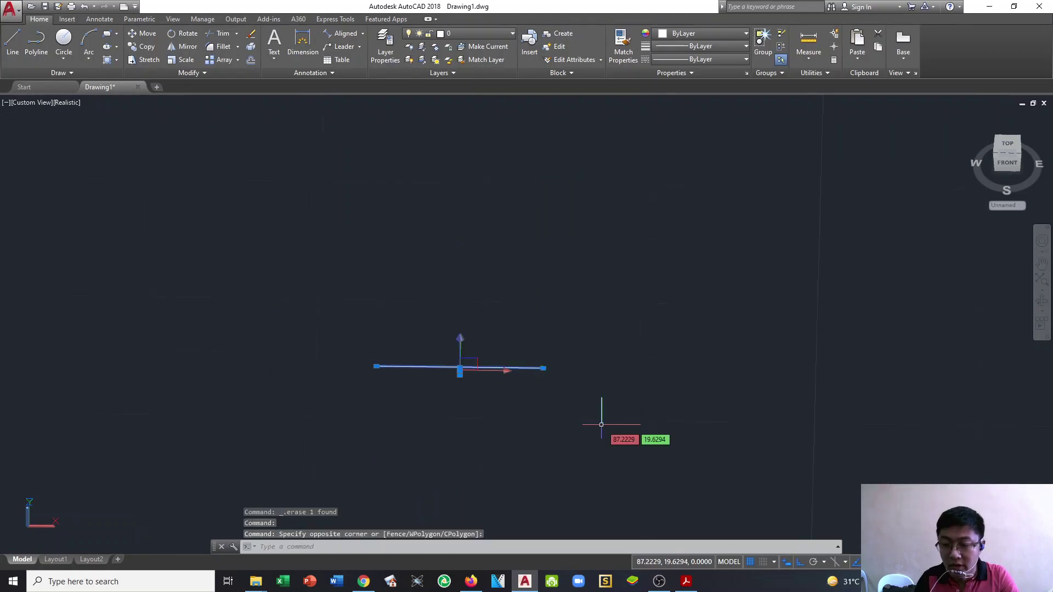
key("Delete")
Step: Draw a small rectangle on the ground plane close to the UCS origin
mouse_move(146, 354)
middle_mouse_down("shift")
mouse_move(224, 373)
mouse_move(180, 389)
middle_mouse_up("shift")
key("Escape")
key("Escape")
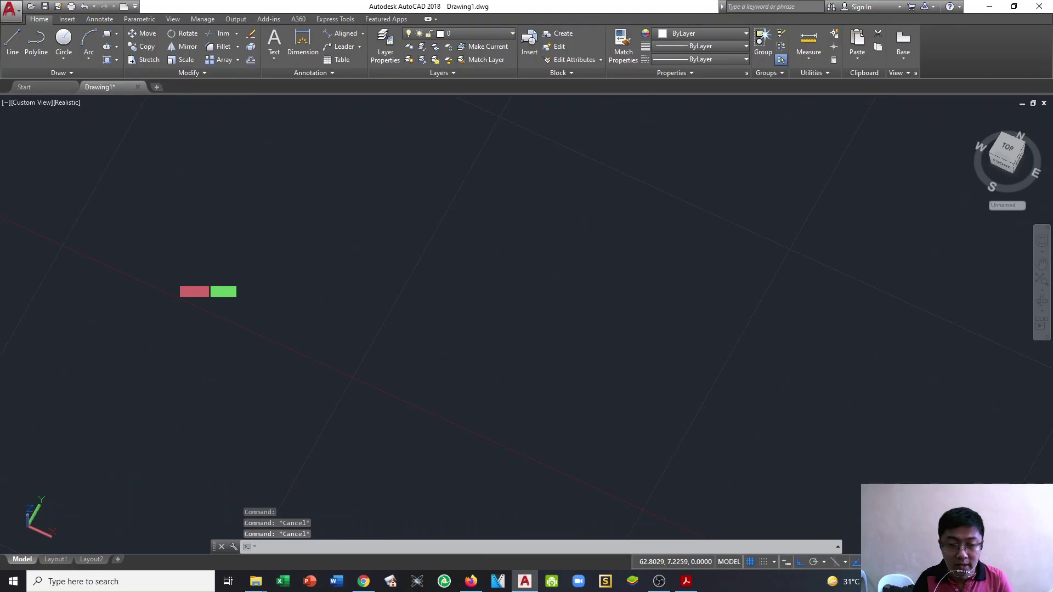
type("ec")
key("Return")
middle_click_drag(125, 369, 105, 377, "shift")
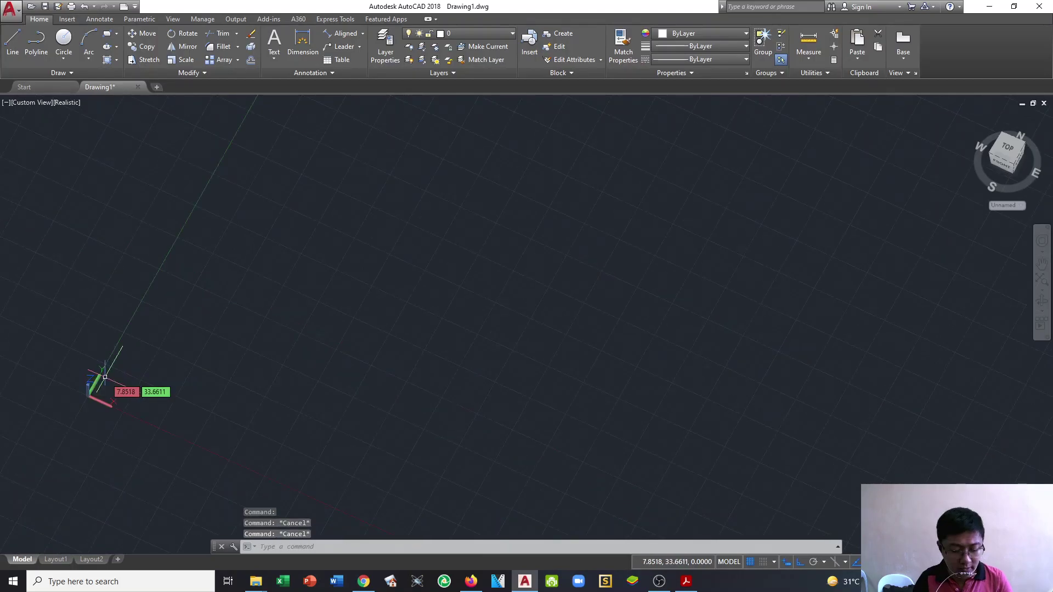
type("rec")
key("Return")
left_click(117, 386)
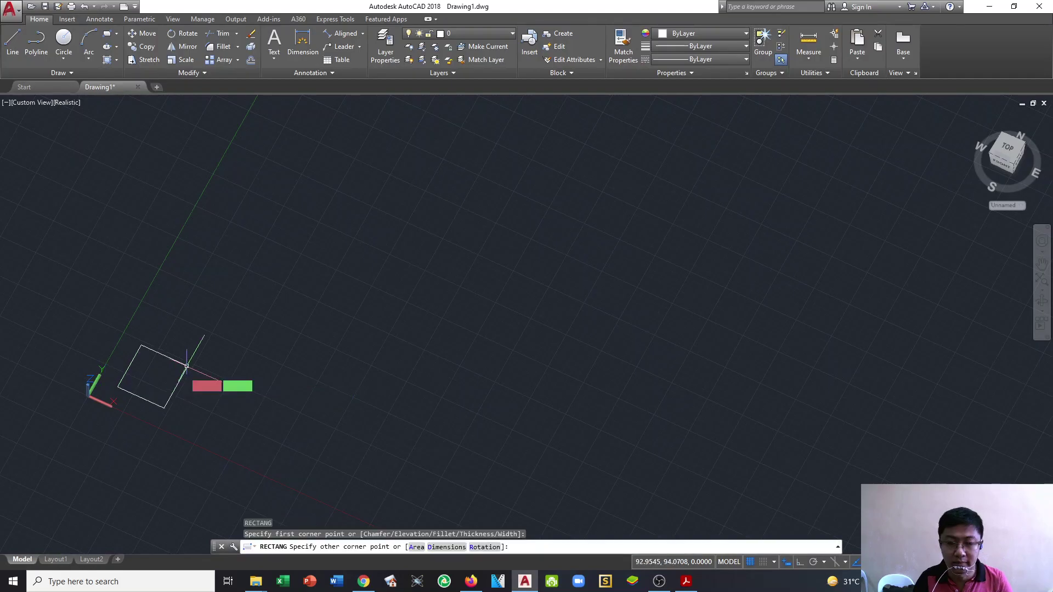
left_click(186, 366)
Step: Extrude the rectangle near the origin upward into a tall box and view it from the front
type("ext")
key("Return")
left_click(178, 380)
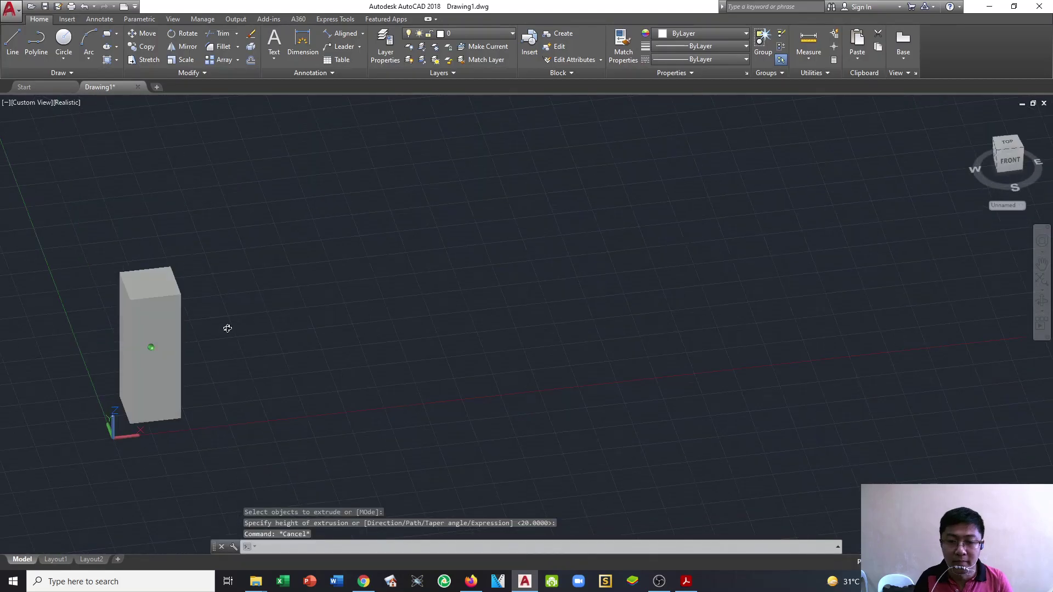
middle_click_drag(228, 328, 224, 332, "shift")
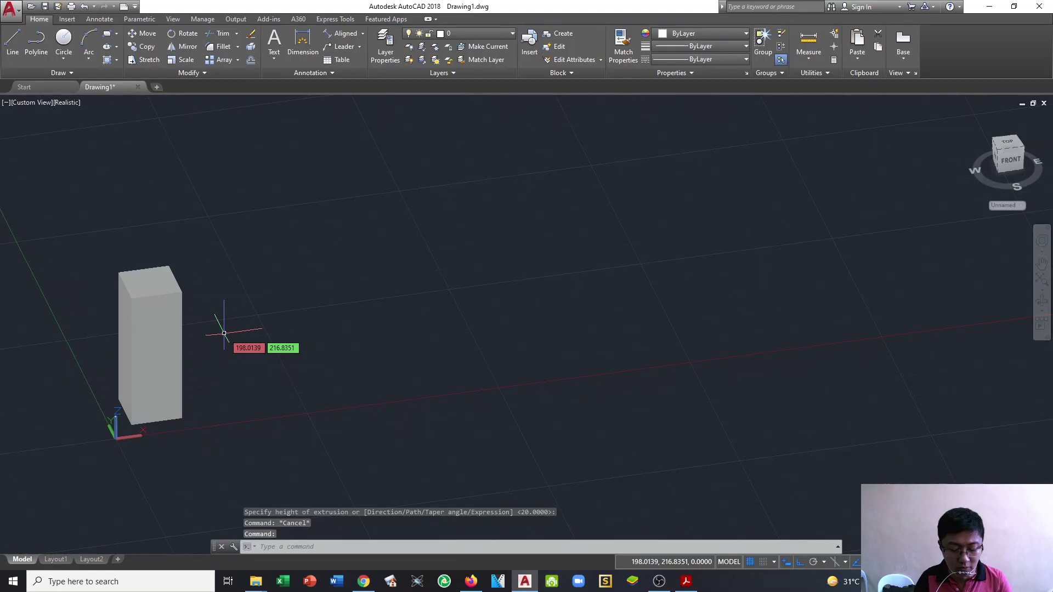
type("s")
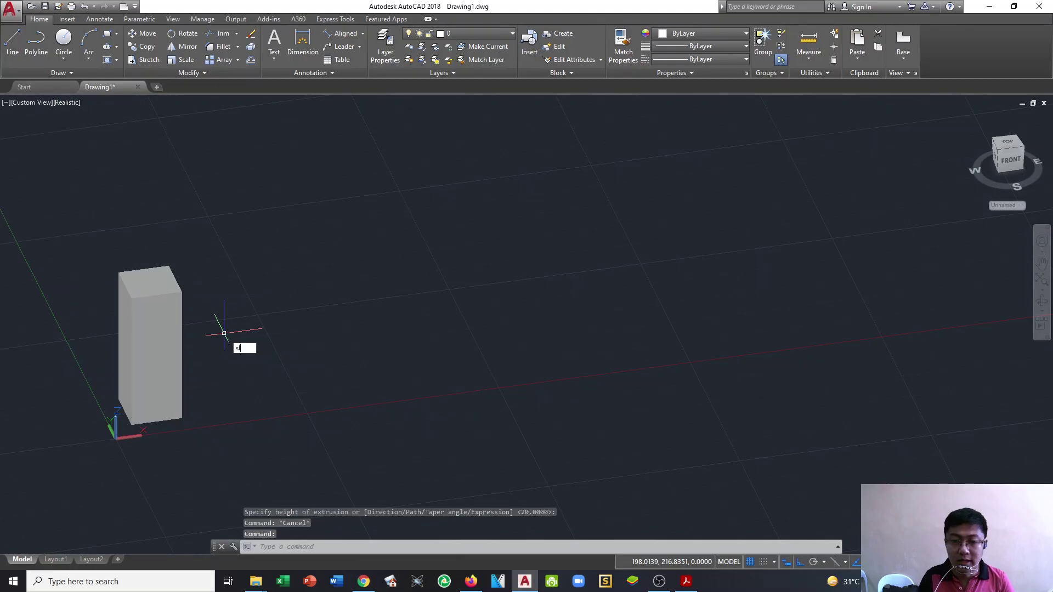
type("lice")
key("BackSpace")
key("BackSpace")
key("BackSpace")
key("BackSpace")
key("BackSpace")
type("a")
key("BackSpace")
type("uy")
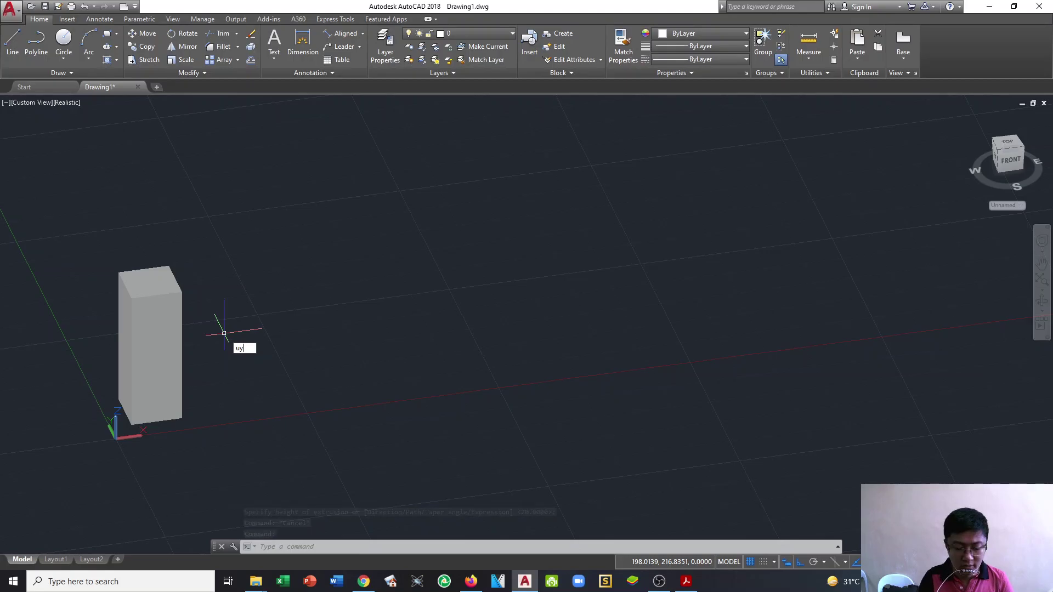
key("BackSpace")
key("BackSpace")
type("uni")
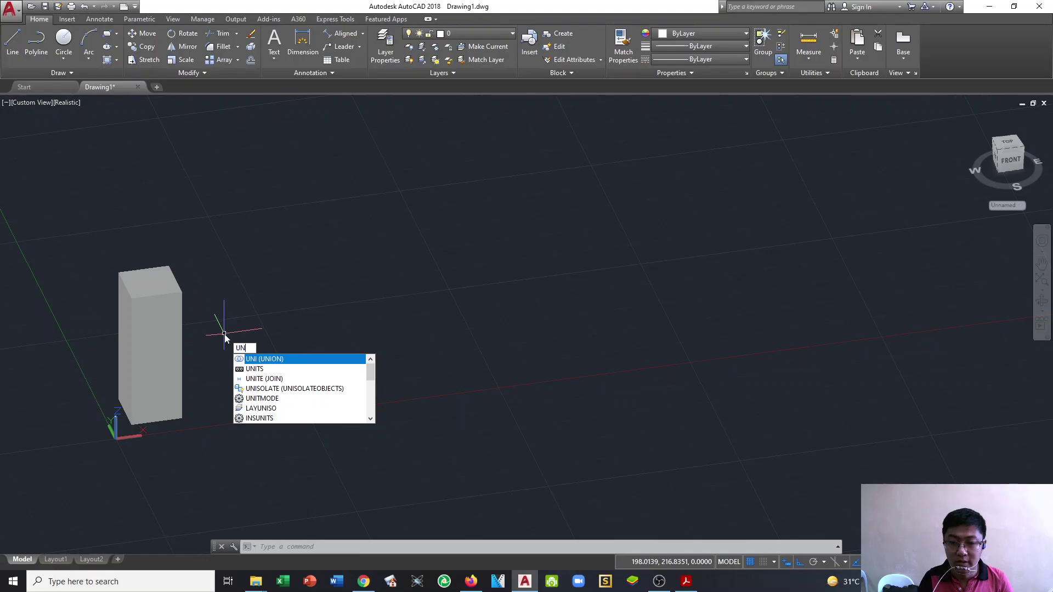
key("BackSpace")
key("BackSpace")
type("sub")
key("BackSpace")
key("BackSpace")
key("BackSpace")
type("reg")
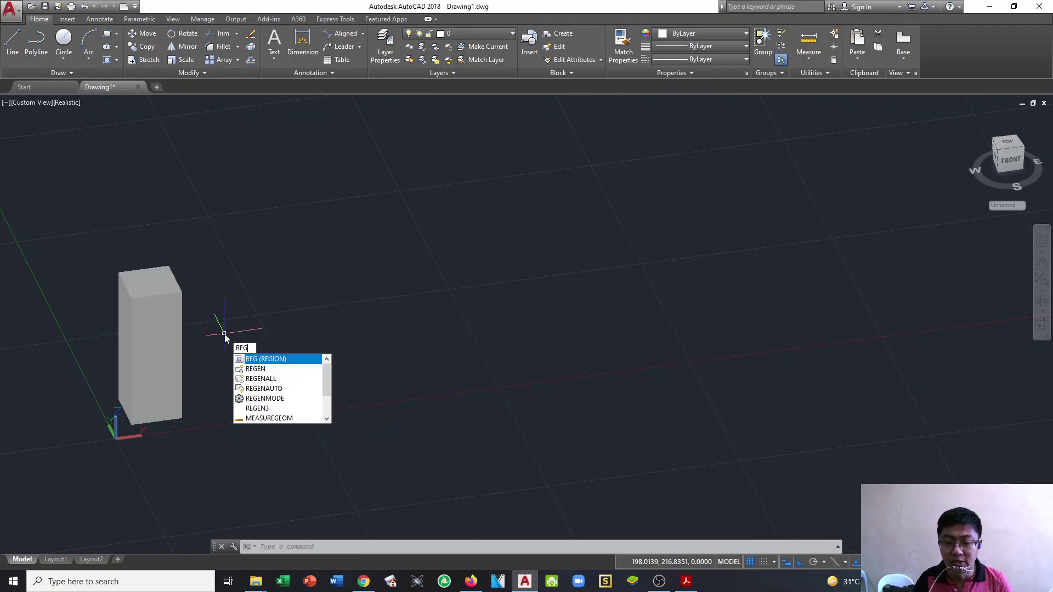
key("Escape")
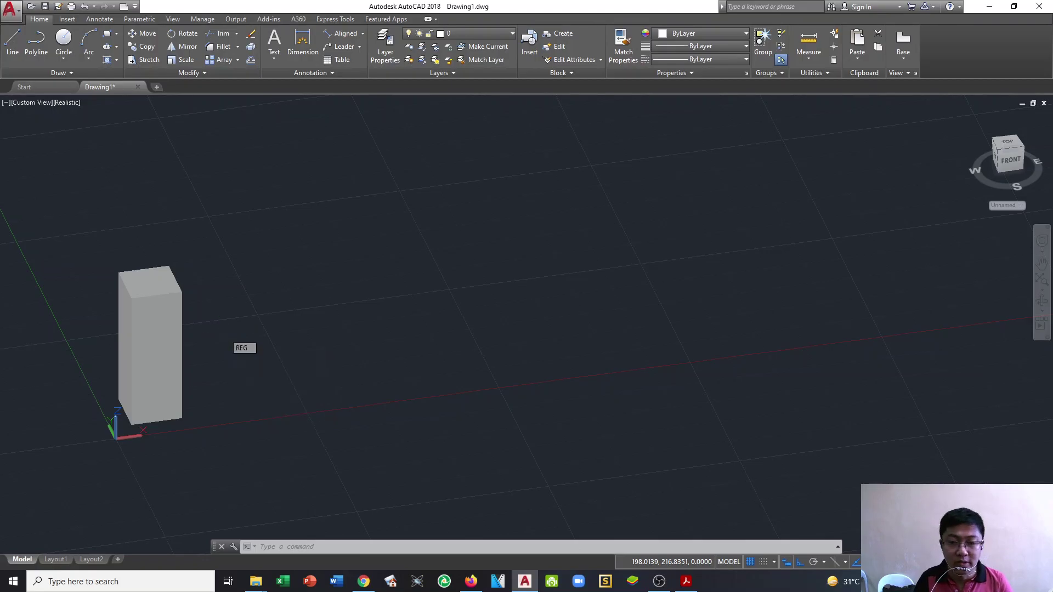